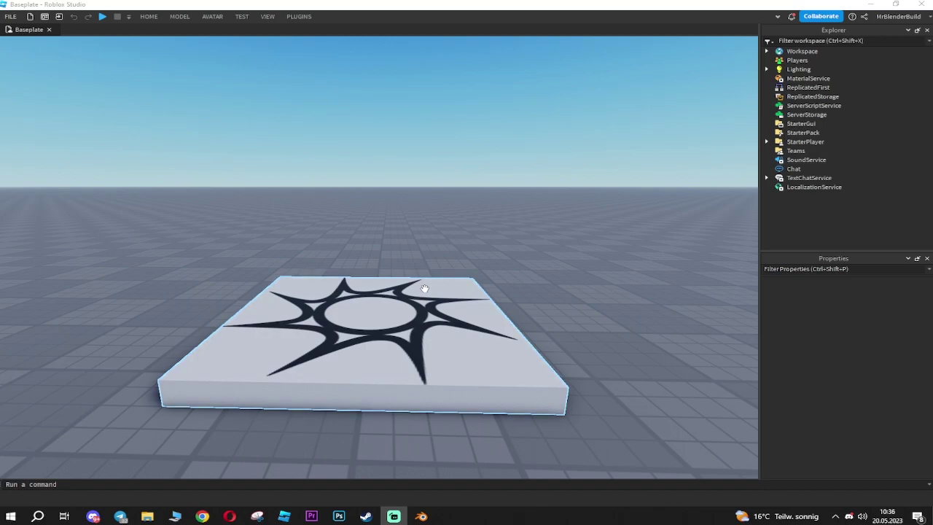
- Generate an R15 masculine Block Avatar rig with the Rig Builder and frame it in the scene
click(211, 16)
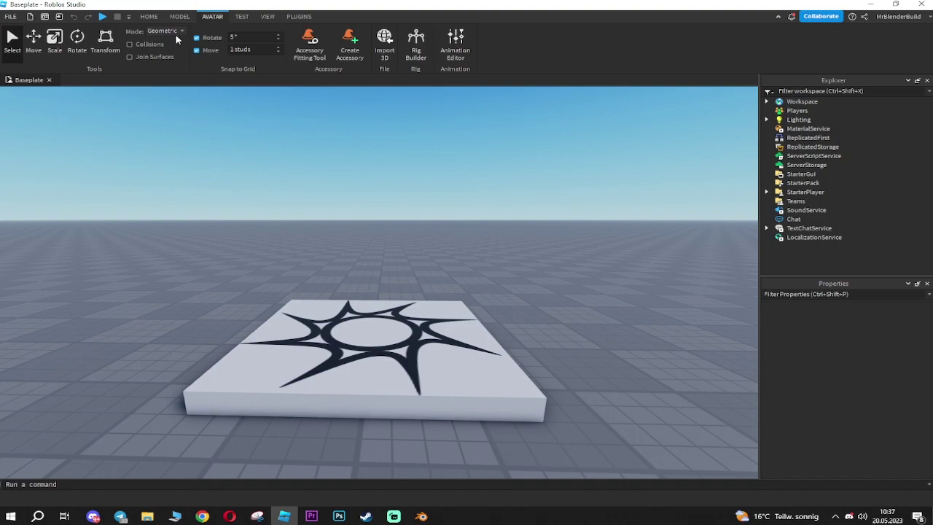
click(420, 44)
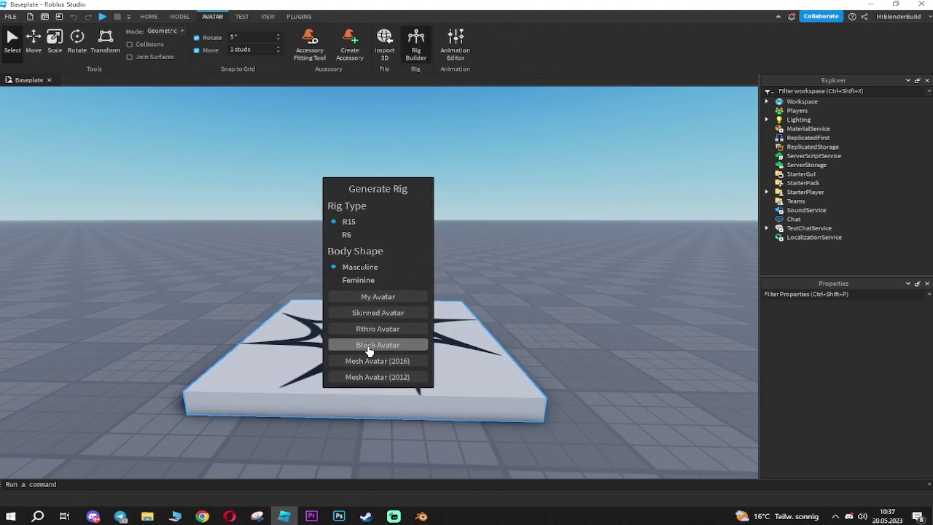
click(370, 350)
key(f)
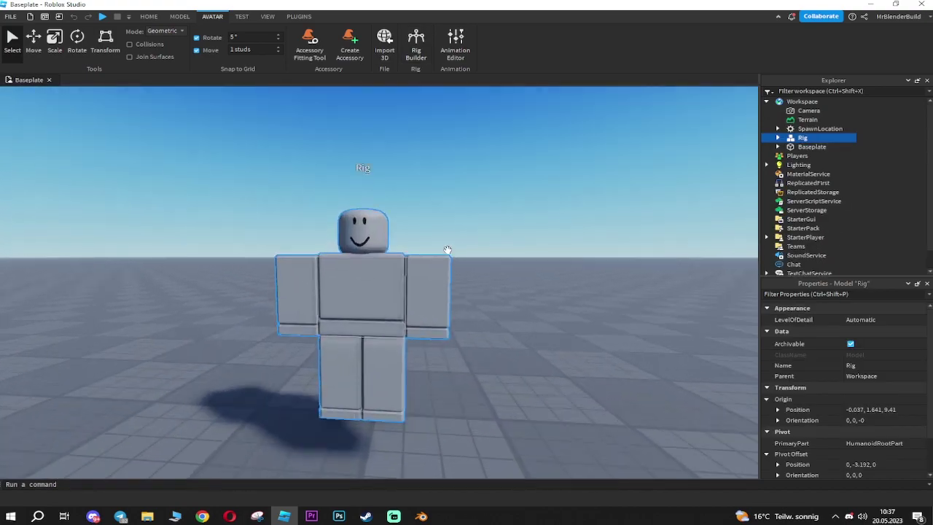
right_drag(447, 250, 448, 254)
scroll(447, 255, down, 5)
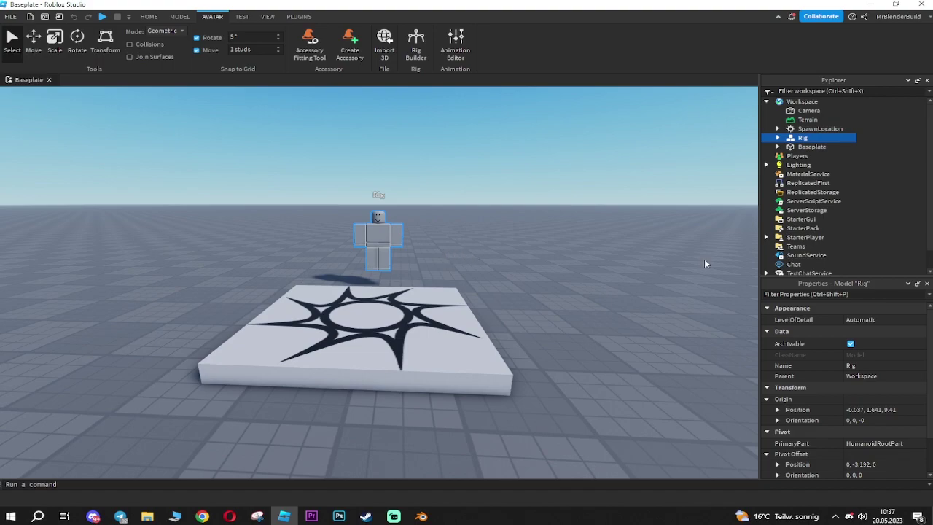
- Set the rig's origin position to 0,0,0
click(897, 409)
click(897, 410)
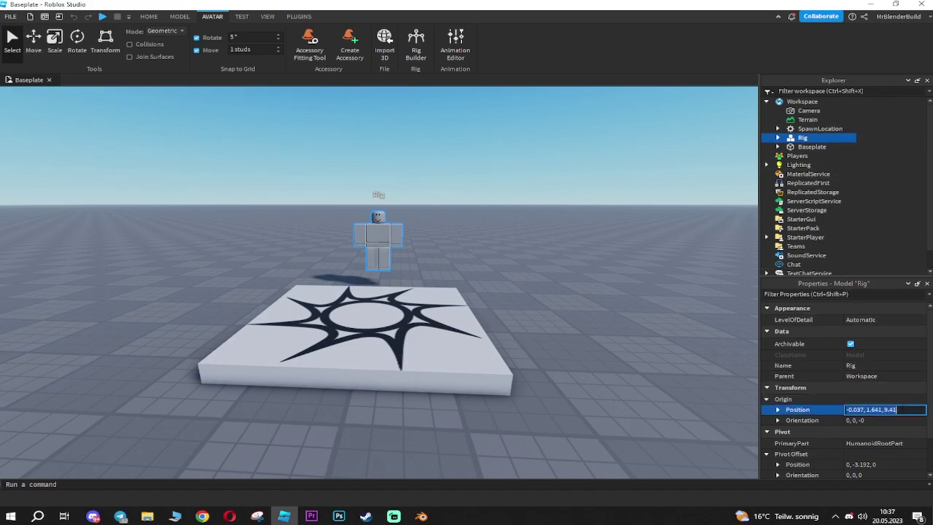
text(0,0,0)
key(Return)
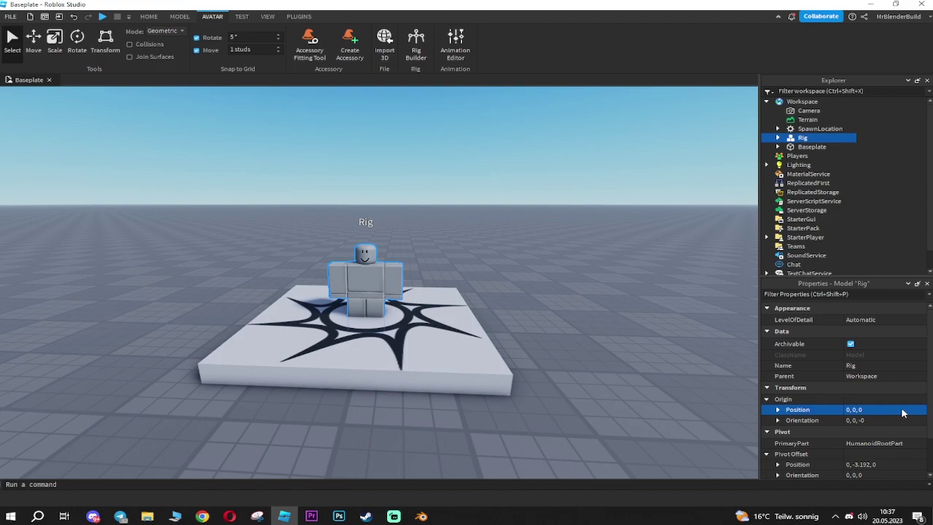
- Reselect the rig in the Explorer and open its context options
right_click(802, 137)
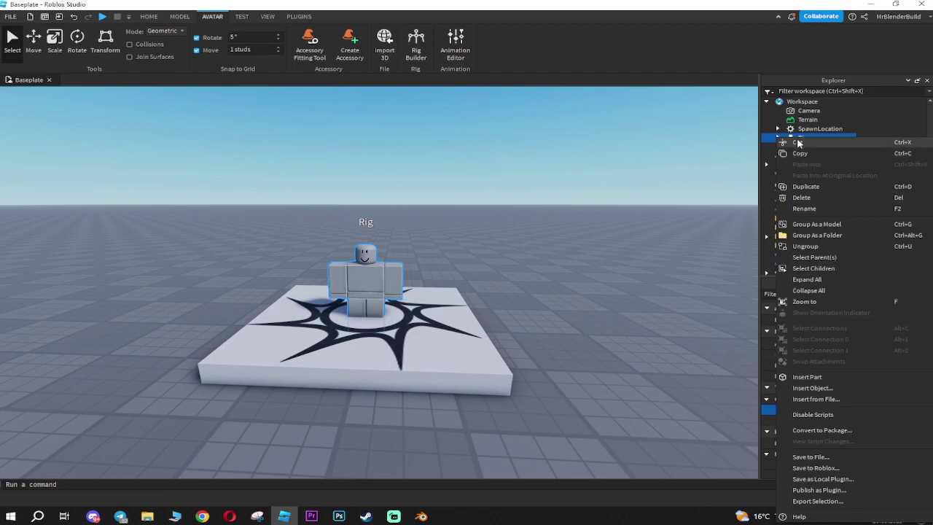
click(876, 128)
click(799, 137)
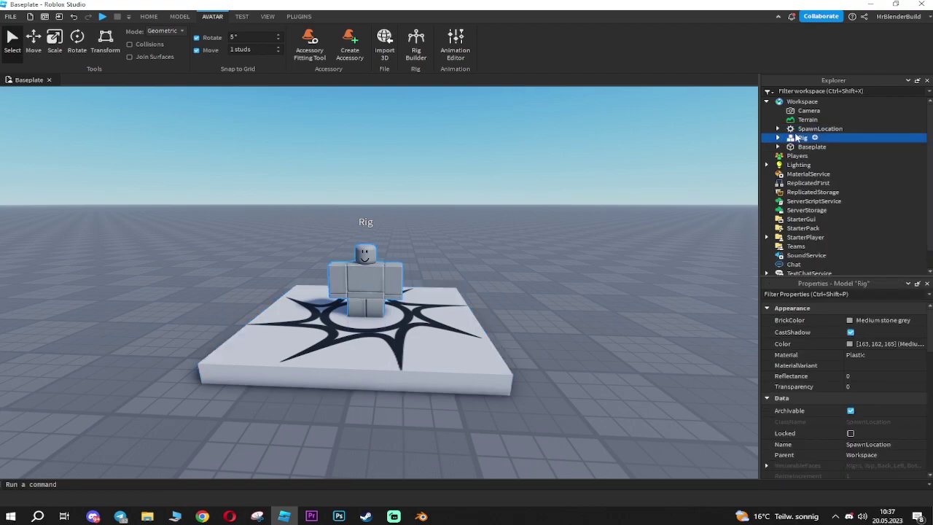
right_click(791, 138)
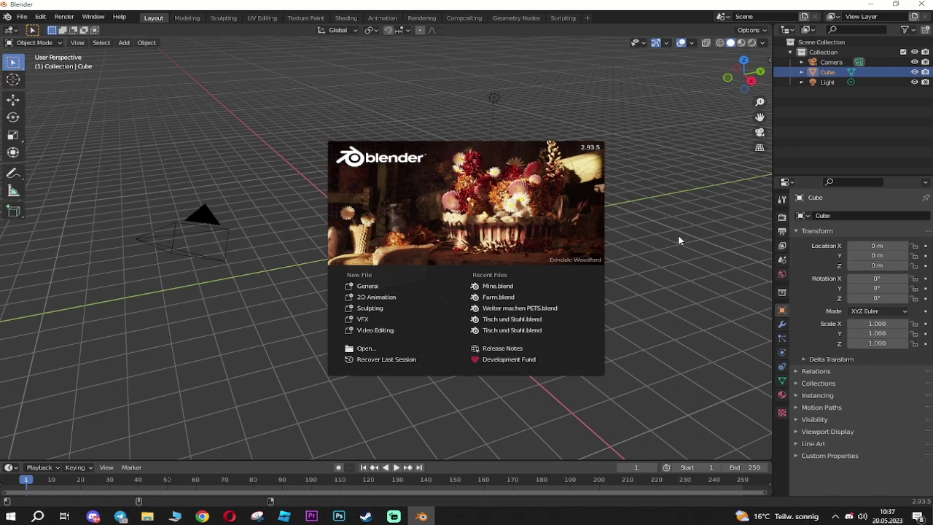
- Switch to Blender, dismiss the splash screen and enable Scene Statistics in the status bar
click(715, 227)
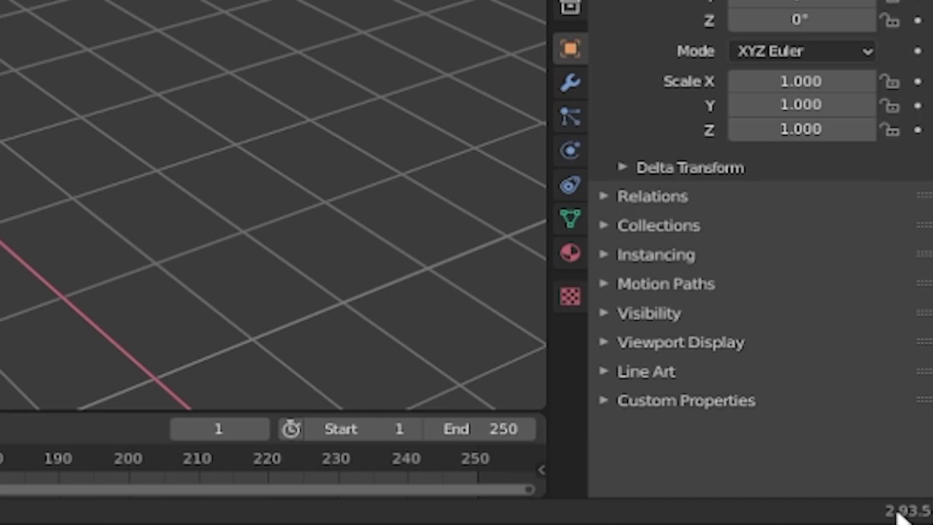
right_click(905, 515)
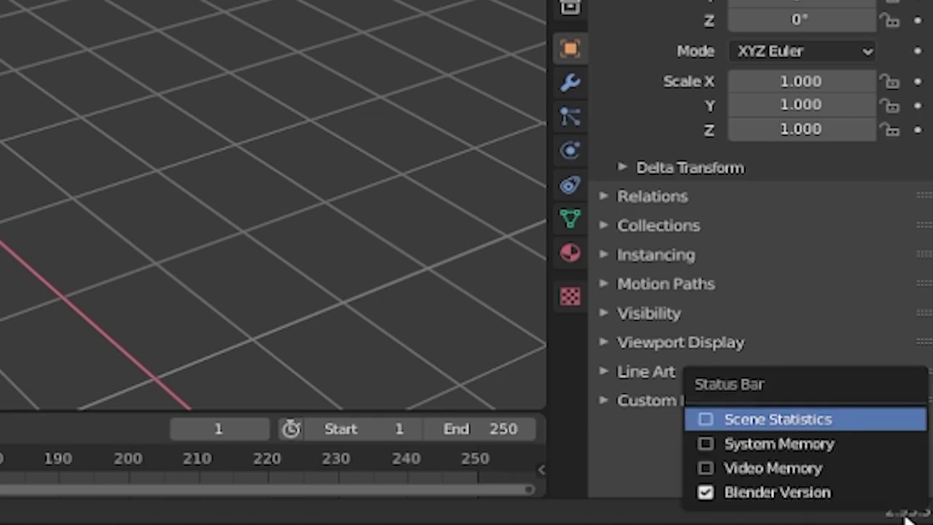
click(755, 421)
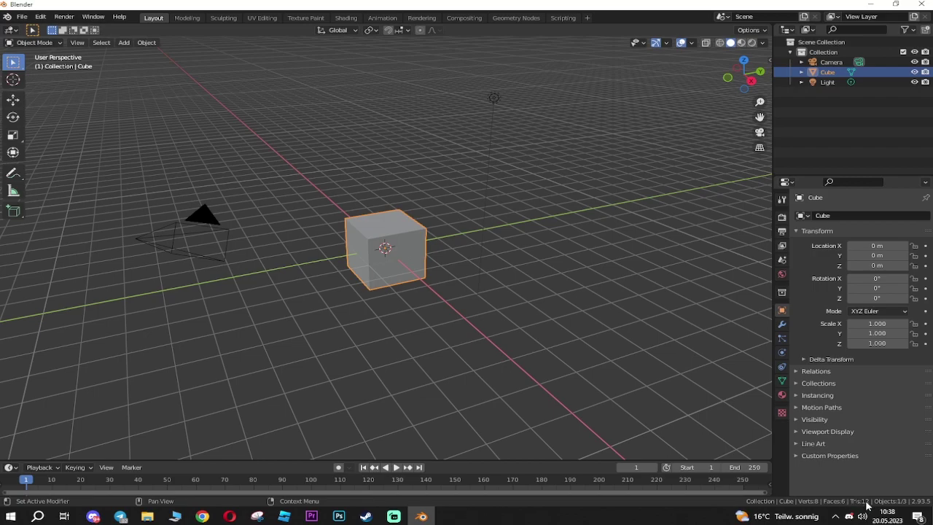
- Delete all default scene objects, then add an ico sphere and expand its creation settings
key(a)
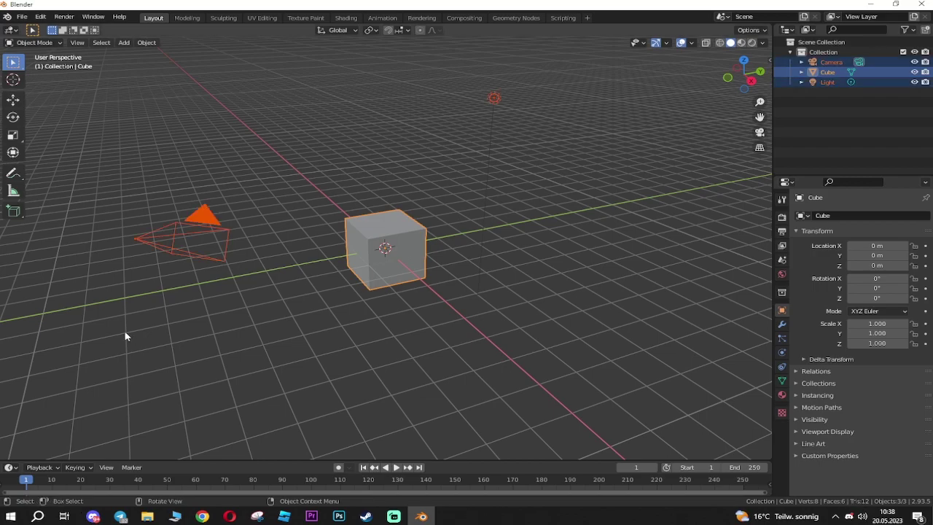
key(Delete)
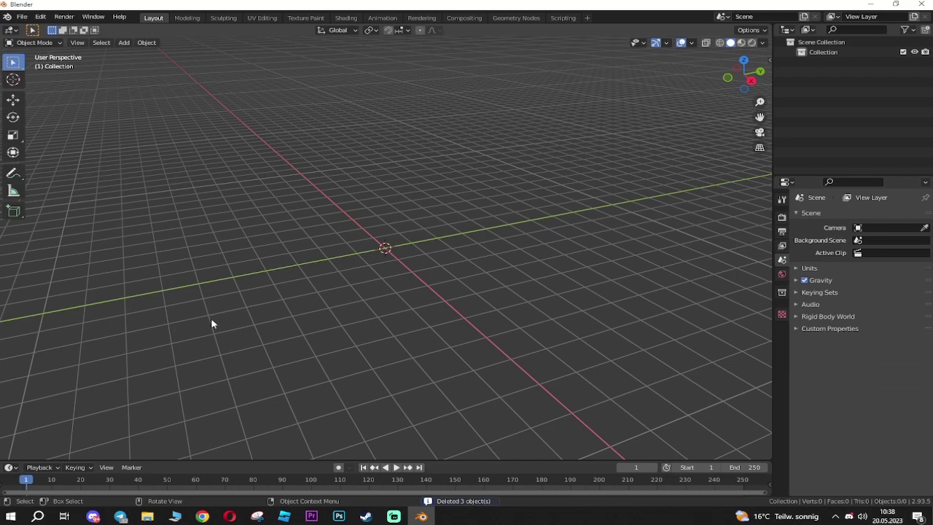
key(shift+a)
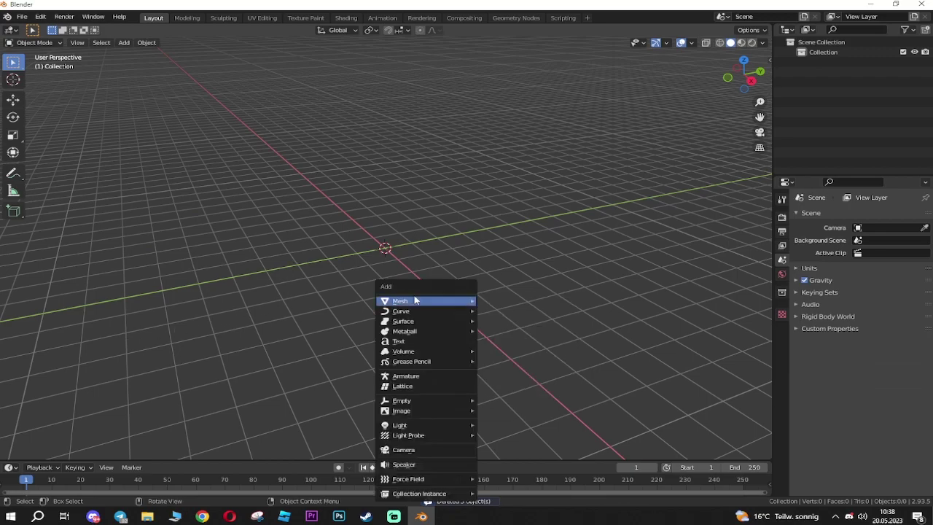
mouse_move(470, 301)
click(507, 341)
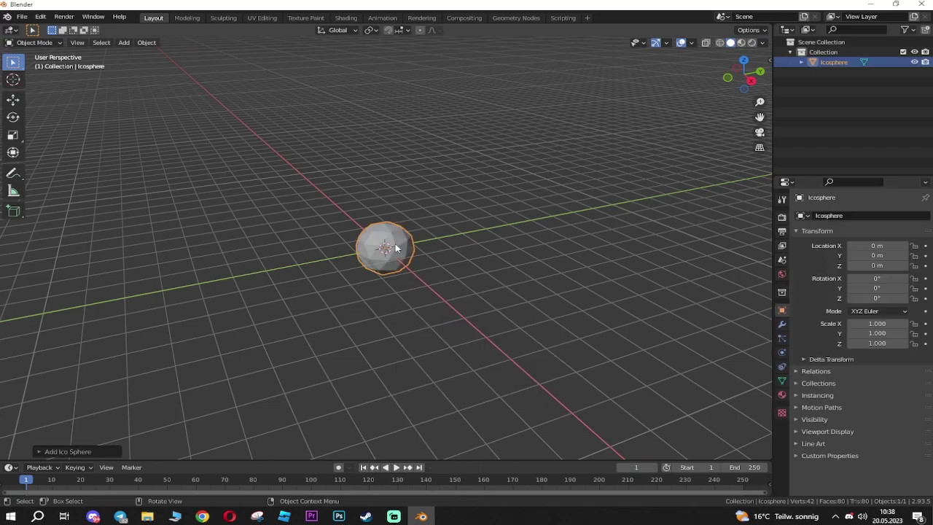
click(91, 450)
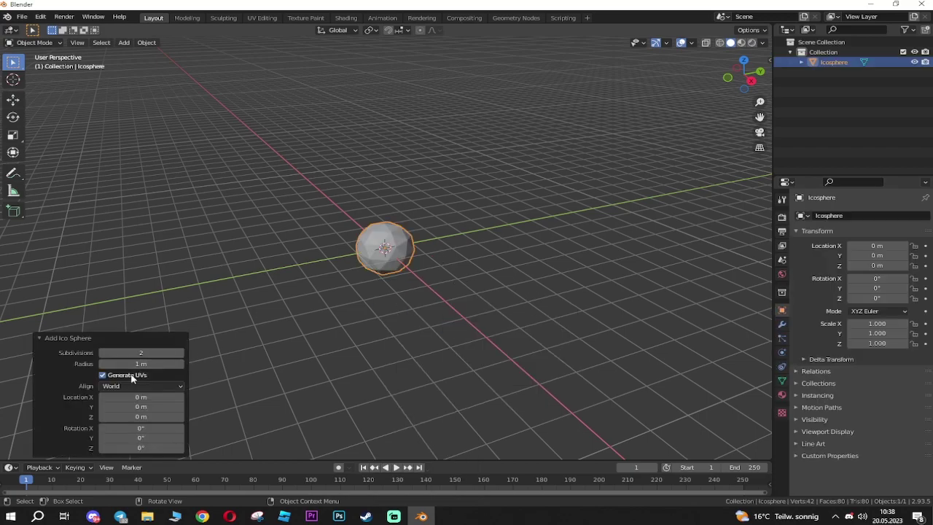
- Set the ico sphere's subdivisions to 10 and view it up close
click(159, 353)
text(10)
key(Return)
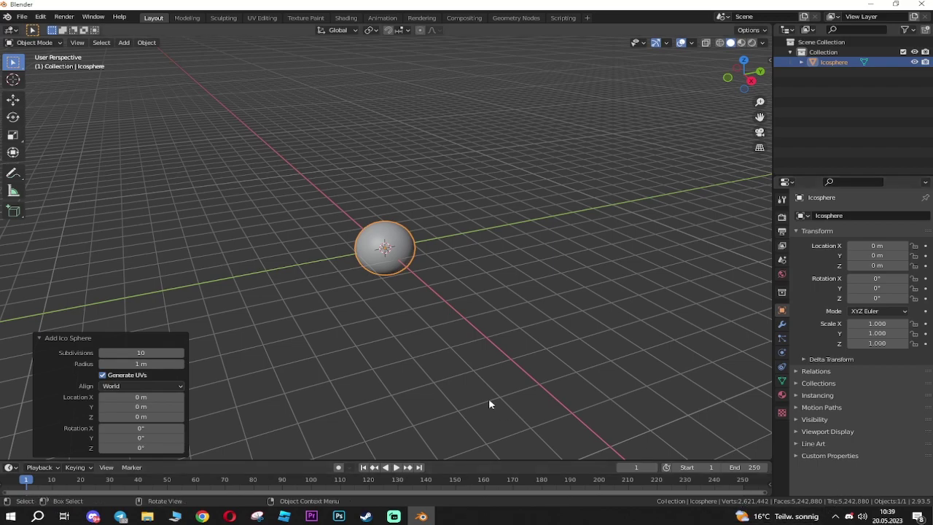
scroll(403, 272, up, 8)
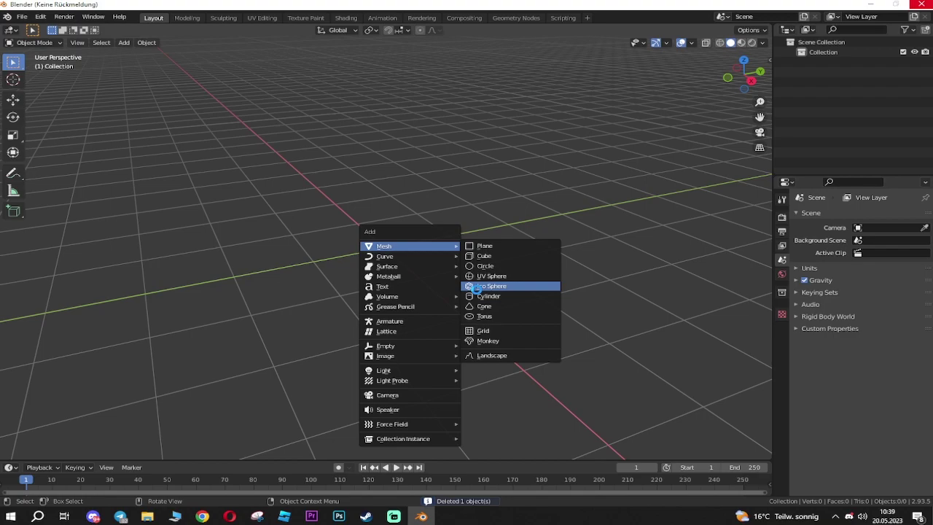
- Reduce the ico sphere's subdivisions to 2
click(150, 352)
text(2)
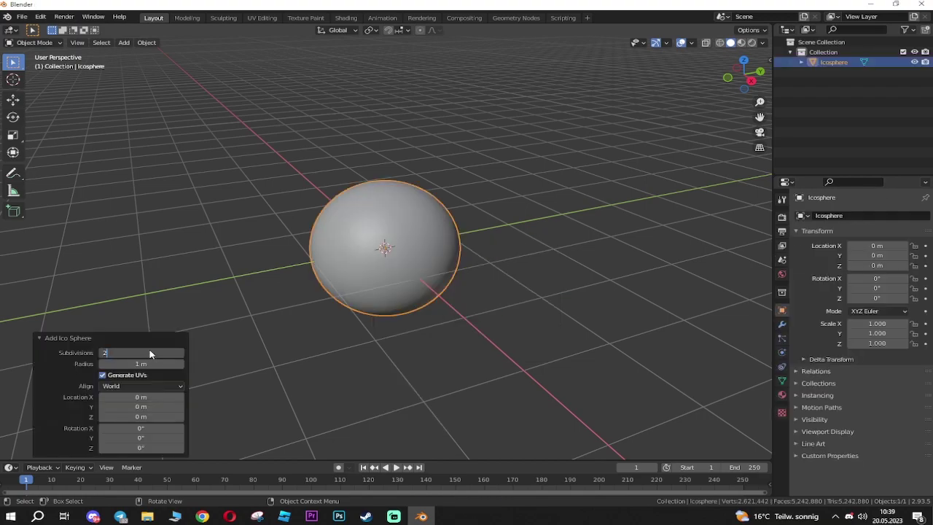
key(Return)
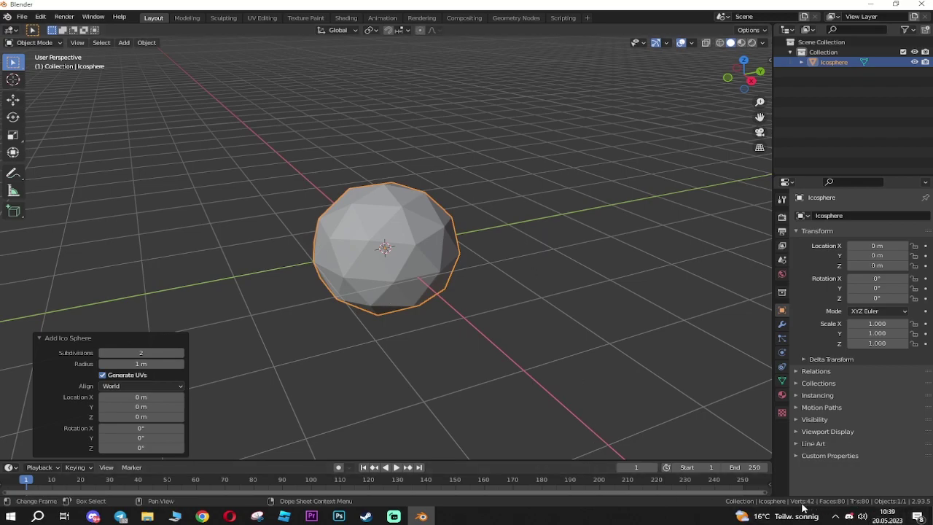
- Raise the ico sphere's subdivisions to 5
click(168, 352)
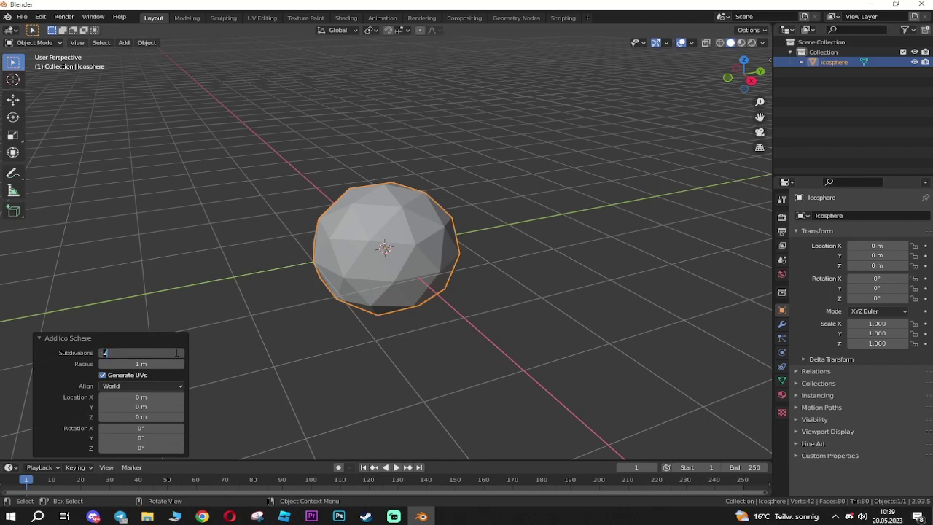
key(Return)
click(180, 353)
click(180, 352)
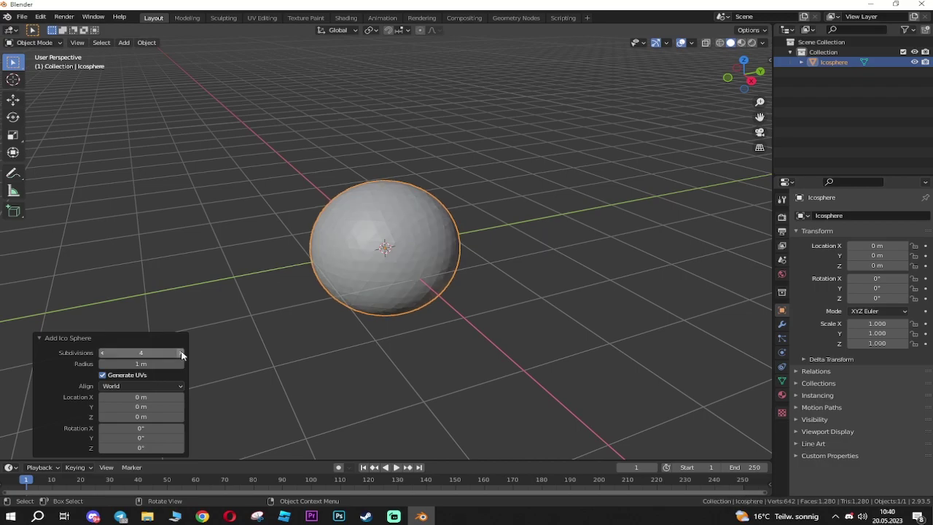
click(181, 352)
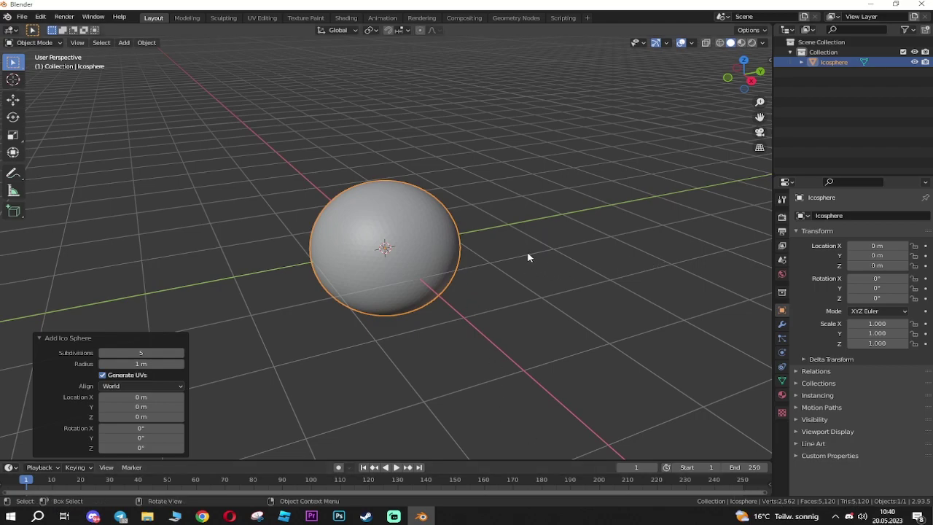
- Switch the ico sphere between Object Mode and Edit Mode to examine its mesh density
key(Tab)
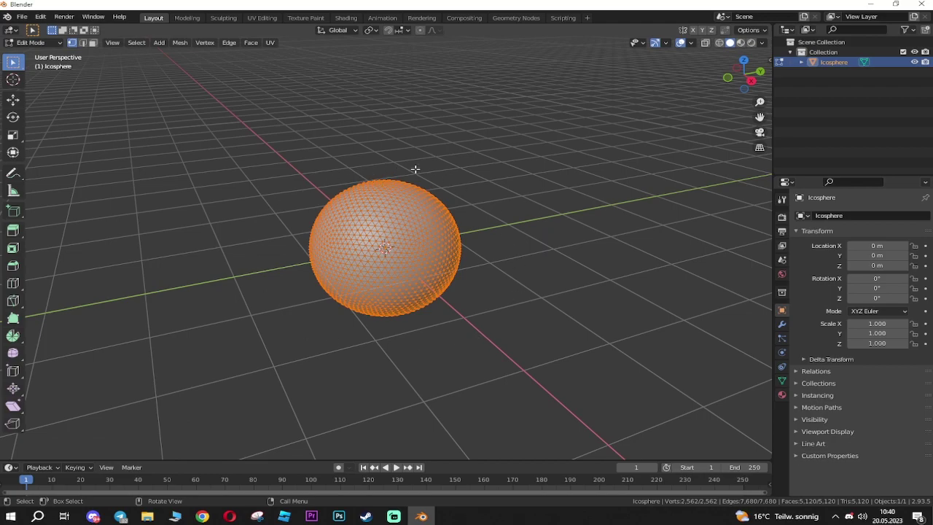
key(Tab)
key(Tab)
key(Tab)
key(Tab)
- Add a Decimate modifier to the ico sphere and return to Object Mode
click(782, 325)
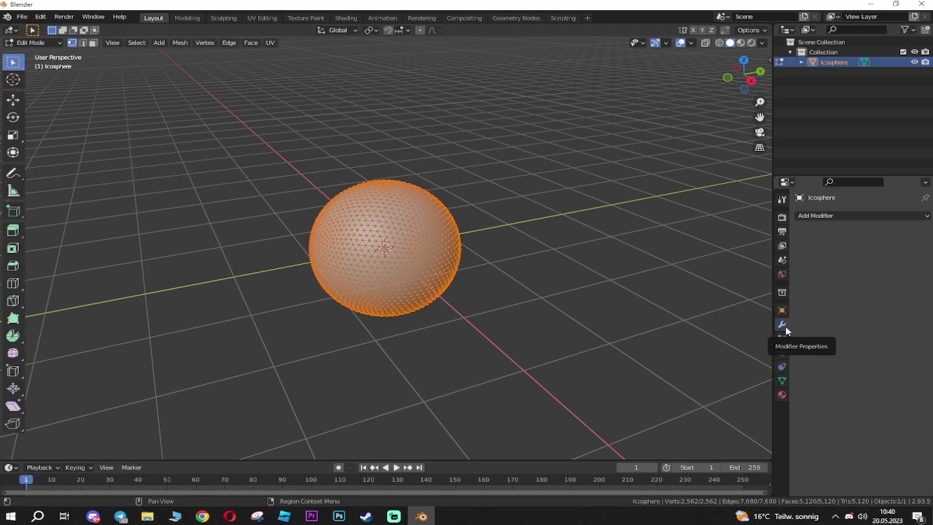
click(828, 219)
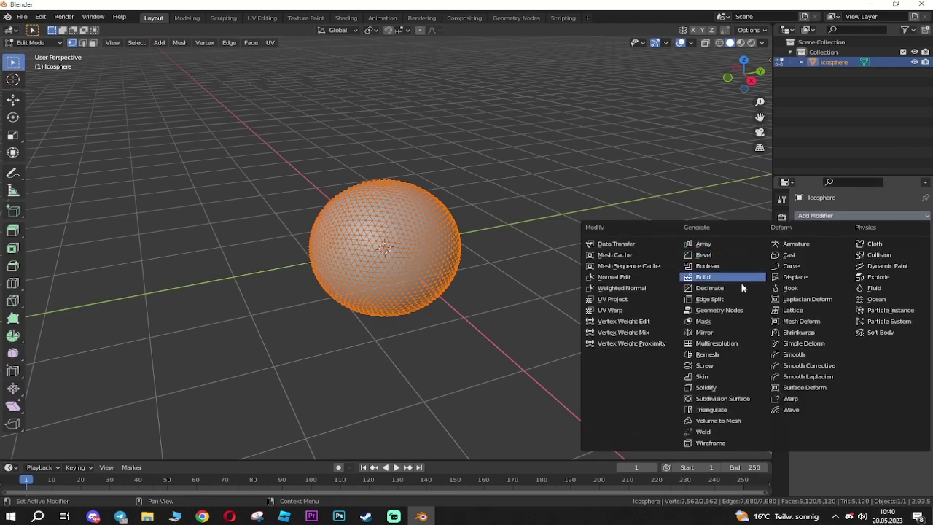
click(710, 289)
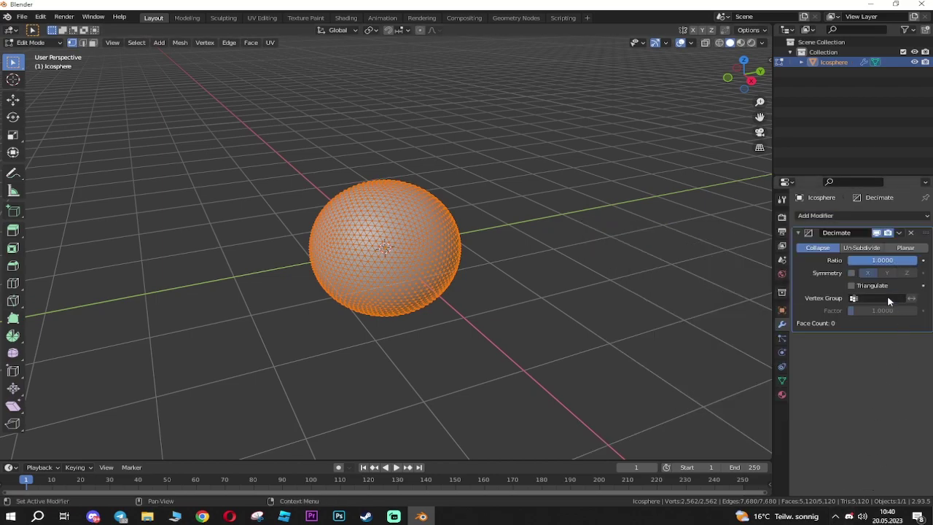
drag(882, 260, 920, 260)
key(Tab)
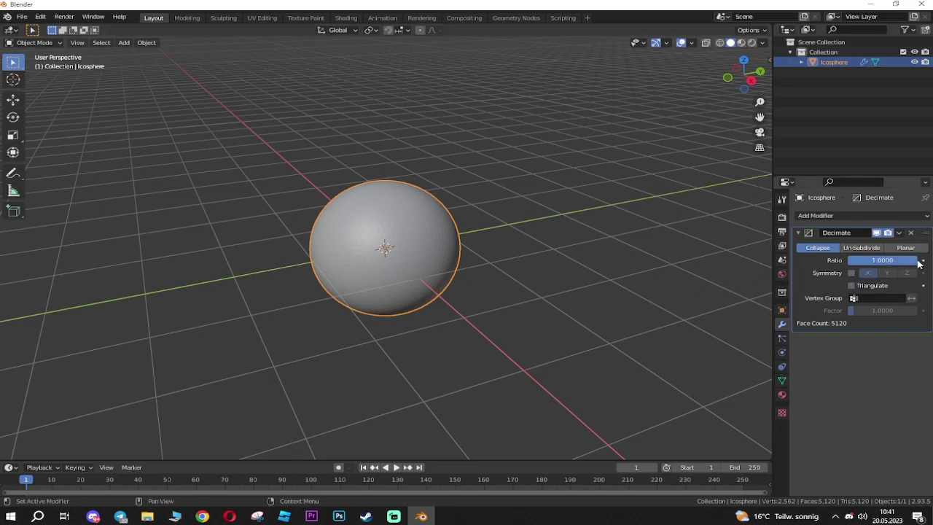
- Lower the Decimate modifier's collapse ratio to about 0.46
drag(917, 264, 902, 264)
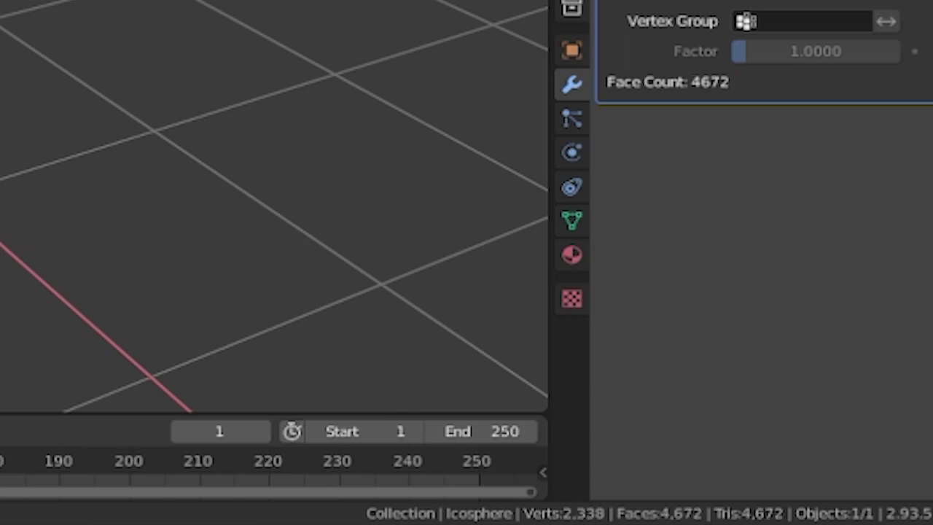
drag(897, 0, 837, 0)
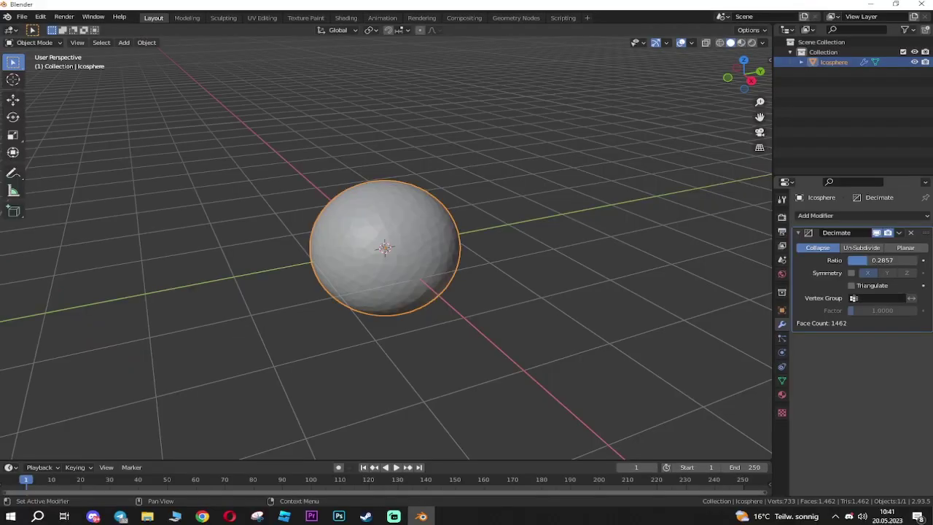
drag(870, 260, 881, 260)
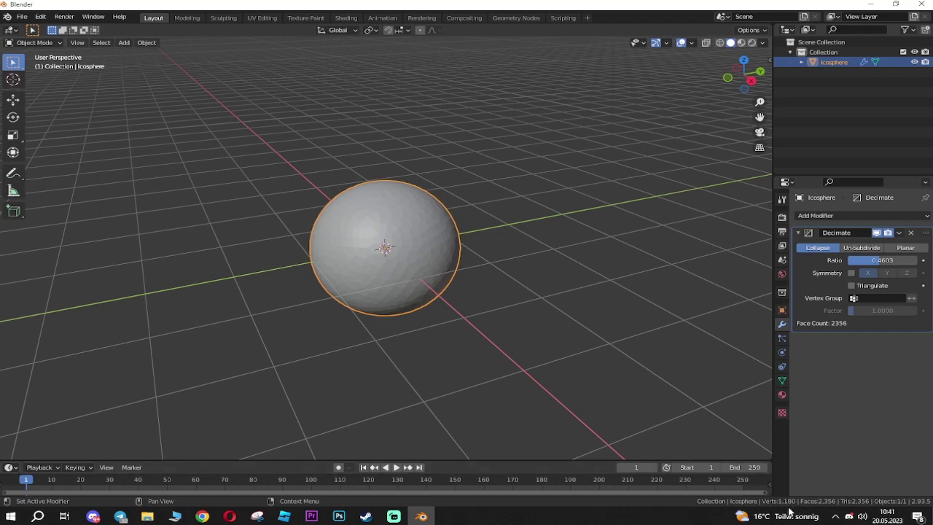
- Fine-tune the Decimate modifier's ratio to exactly 0.461
click(900, 261)
click(879, 260)
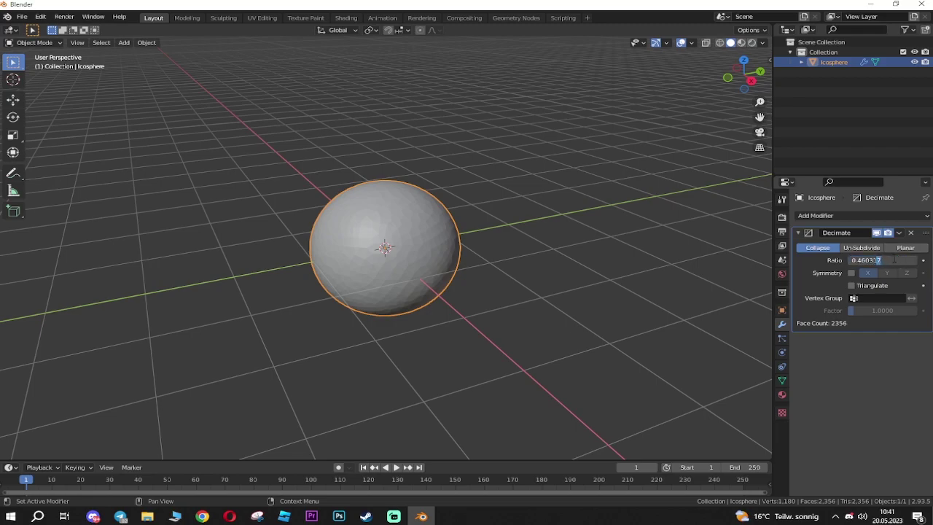
key(Return)
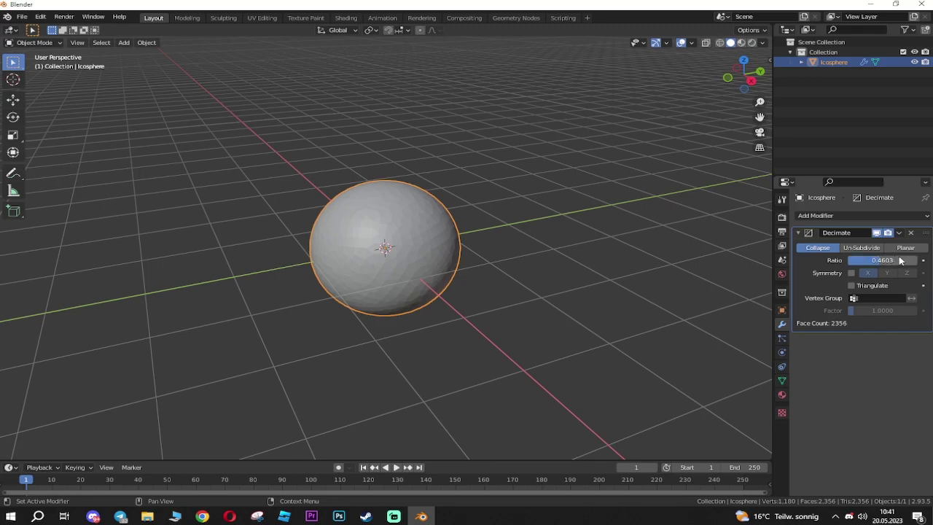
click(900, 260)
drag(867, 260, 880, 260)
text(4)
drag(873, 260, 864, 260)
text(1)
key(Return)
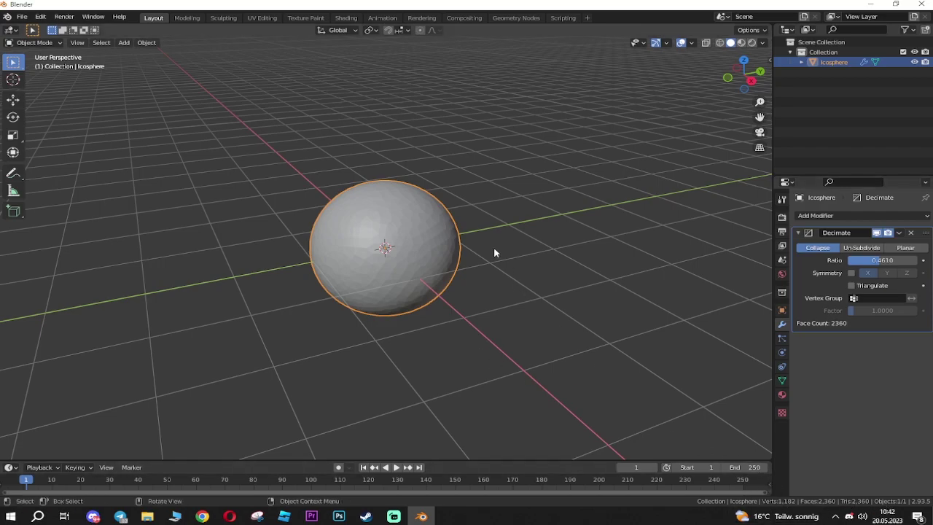
- Delete the ico sphere and add a cylinder mesh at the origin in its place
key(Delete)
middle_drag(497, 228, 473, 226)
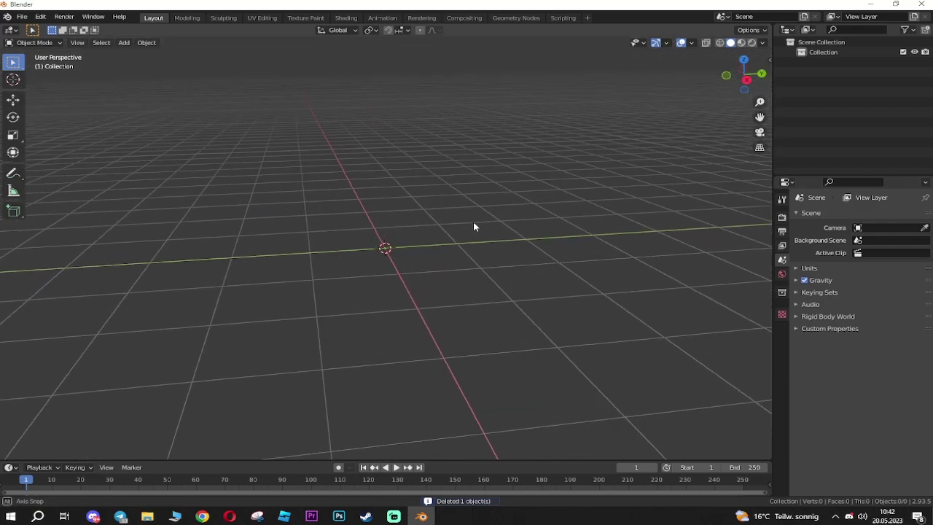
key(shift+a)
mouse_move(481, 223)
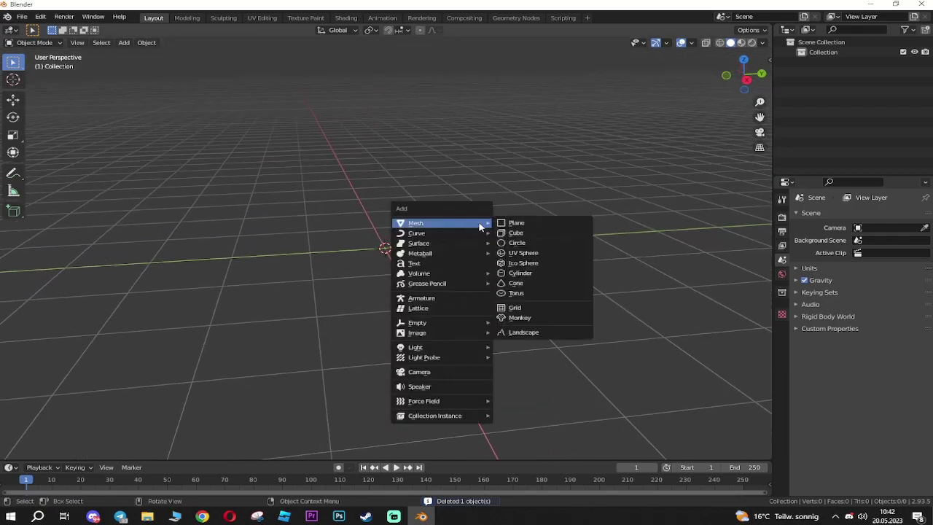
click(520, 273)
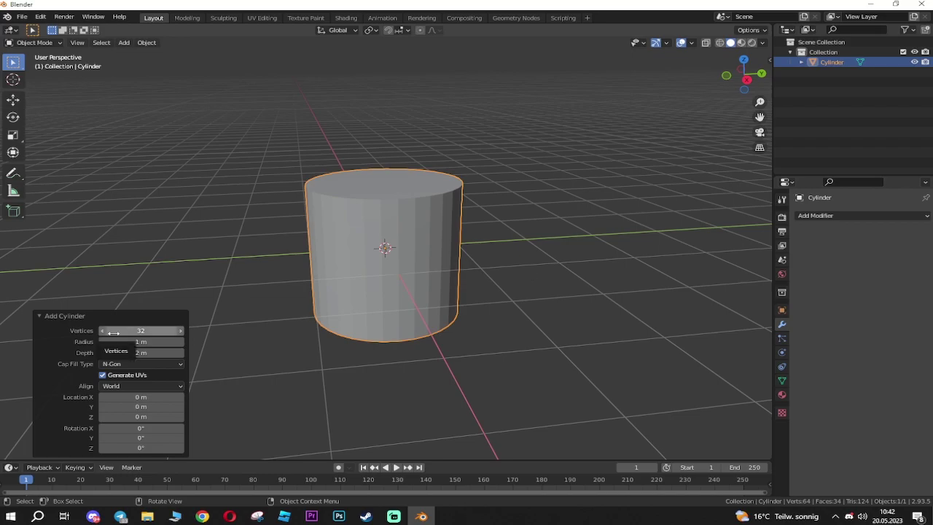
mouse_move(141, 330)
mouse_down()
mouse_move(166, 334)
mouse_move(141, 330)
mouse_up()
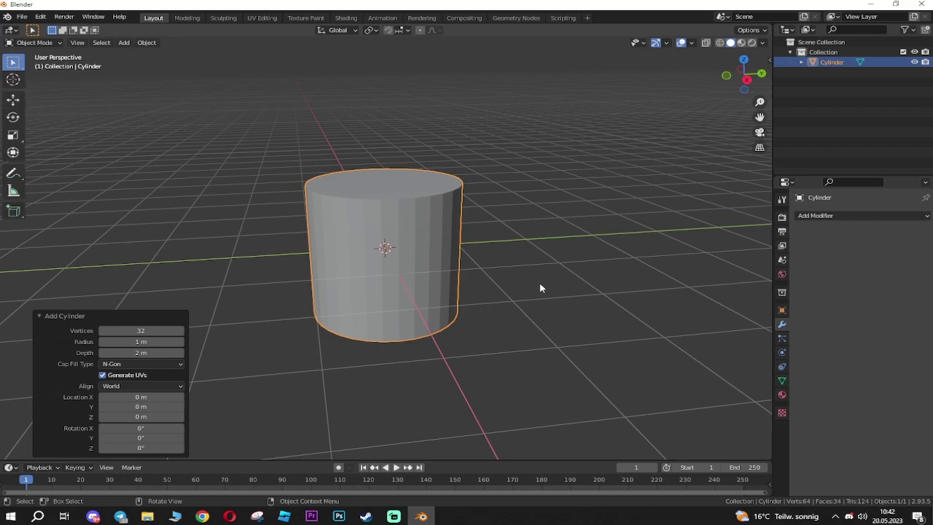
- Examine the cylinder's vertex layout in Edit Mode and its shape from several angles in Object Mode
key(Tab)
key(Tab)
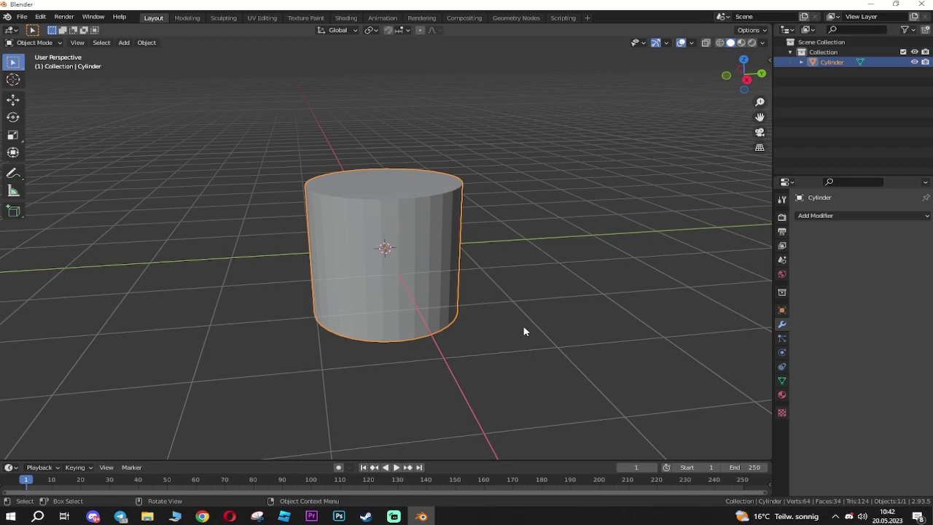
key(shift)
key(shift+a)
mouse_move(510, 302)
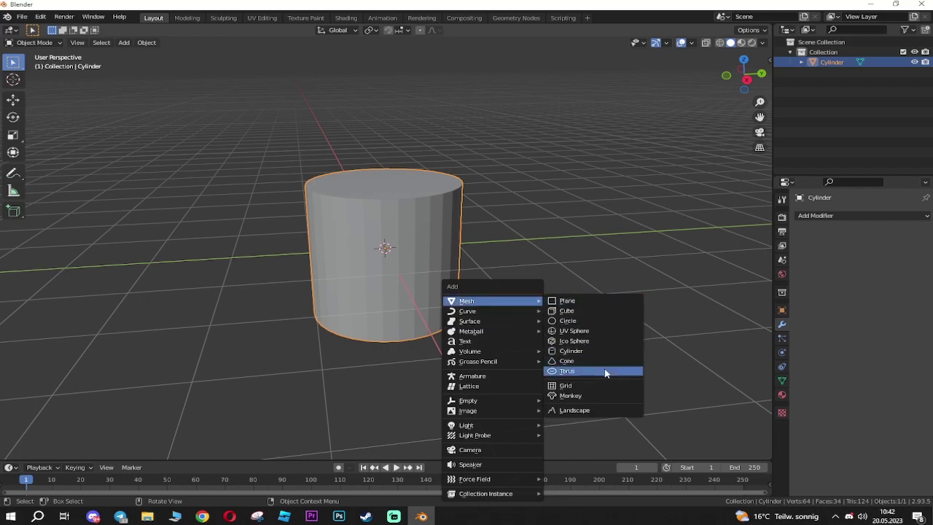
key(Escape)
mouse_move(556, 281)
middle_down()
mouse_move(532, 262)
mouse_move(507, 294)
mouse_move(570, 299)
mouse_move(546, 256)
mouse_move(514, 273)
mouse_move(562, 286)
mouse_move(579, 280)
mouse_move(570, 280)
middle_up()
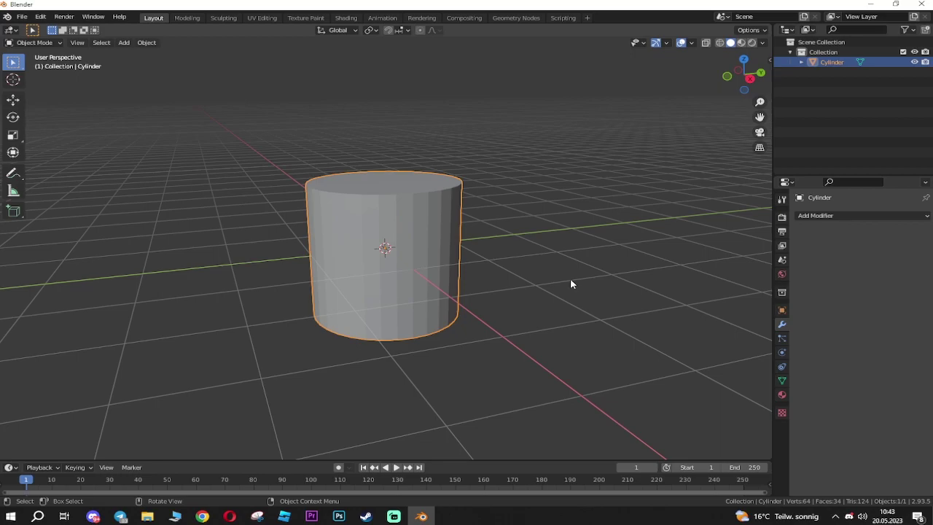
middle_drag(495, 267, 462, 255)
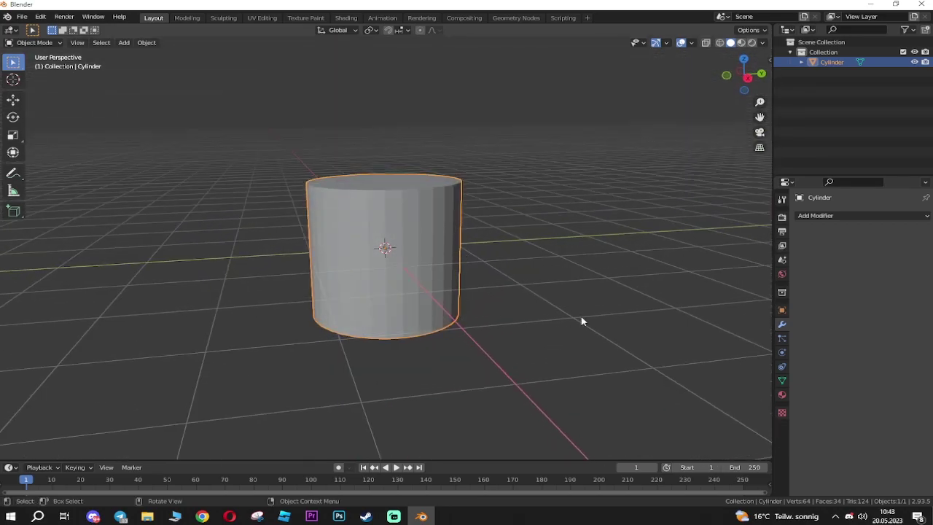
shift+middle_drag(351, 345, 474, 326)
scroll(474, 326, down, 4)
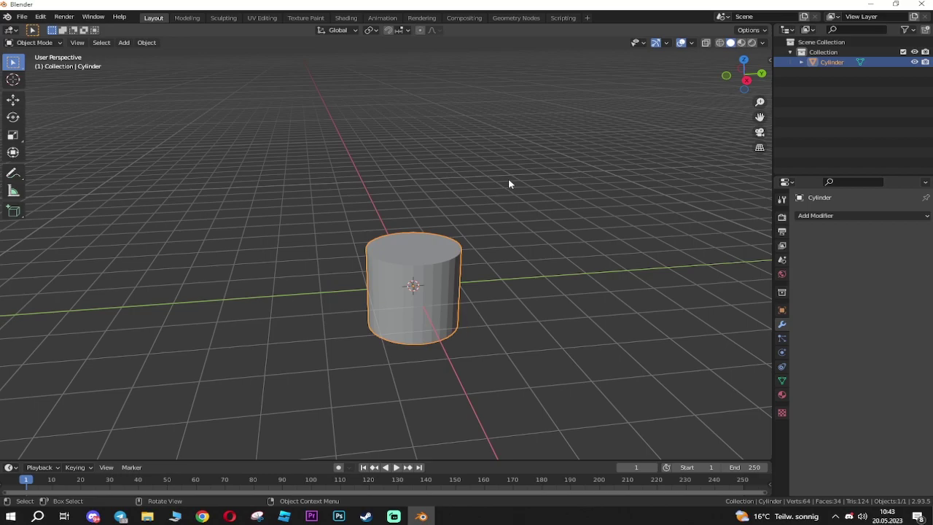
- Delete the cylinder and import the Dummy block avatar model into the empty scene
key(Delete)
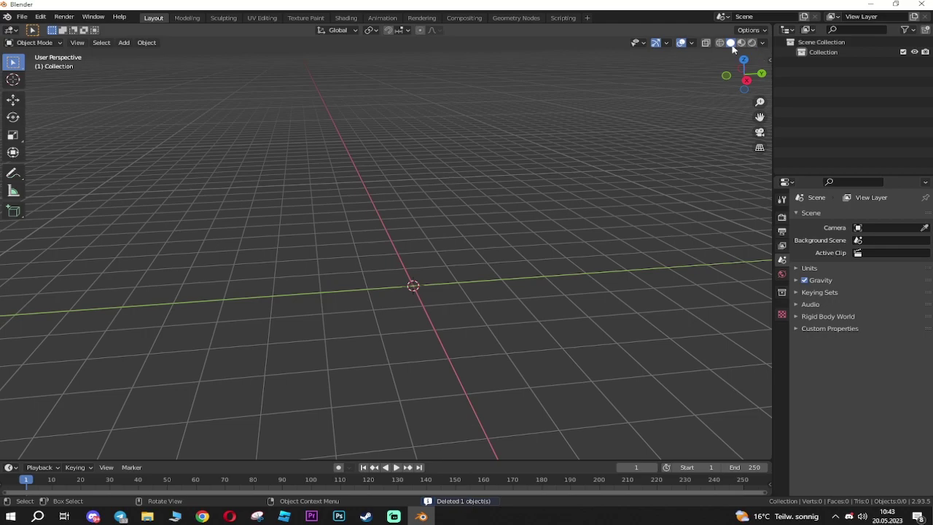
click(26, 18)
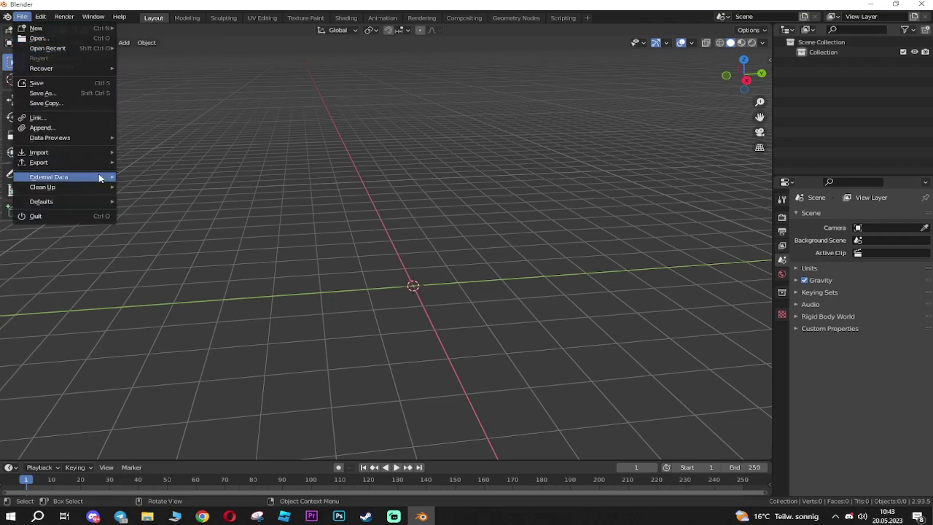
mouse_move(83, 163)
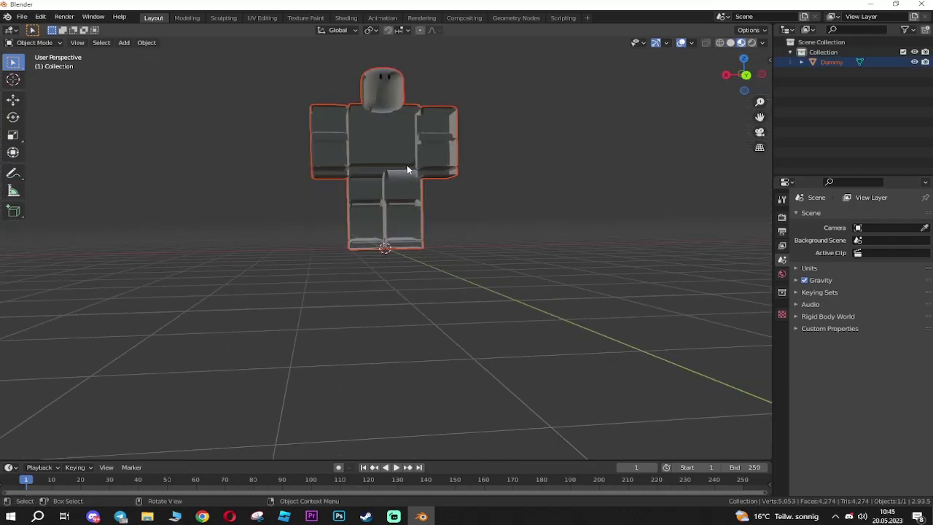
- Set the blend mode of the Dummy's Rig1Mtl material to Opaque and view the avatar from the front
middle_drag(407, 165, 552, 275)
scroll(389, 277, up, 3)
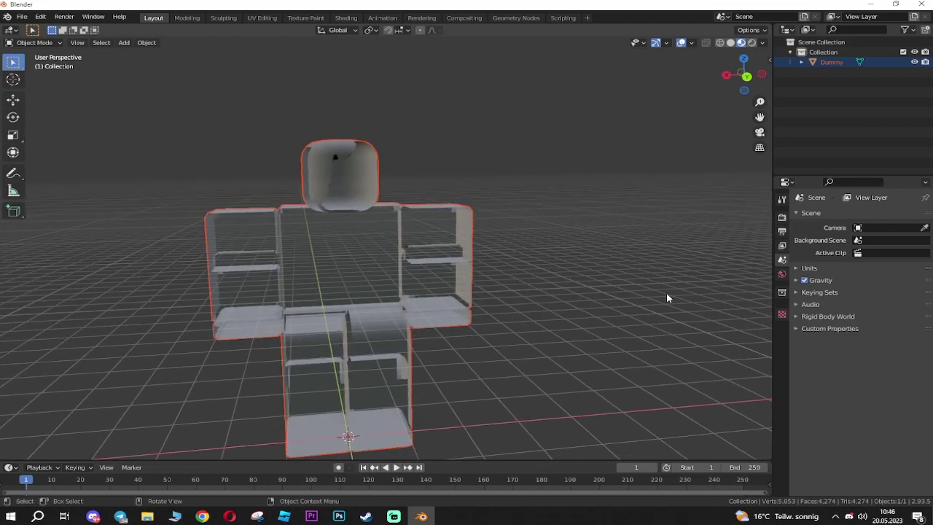
click(561, 289)
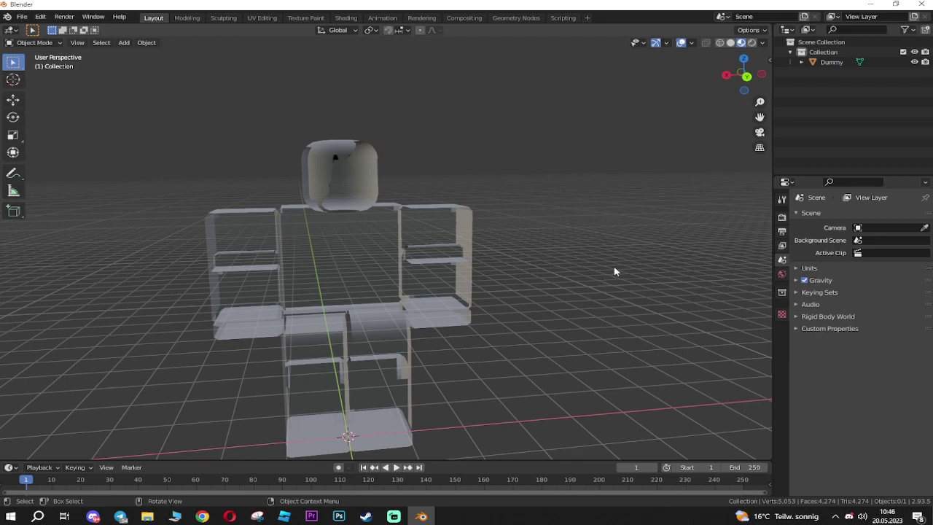
click(435, 245)
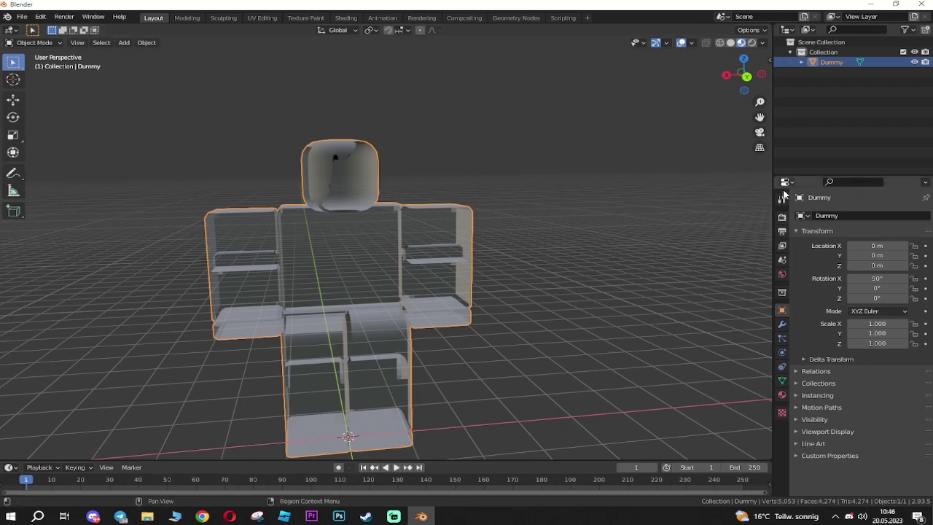
click(783, 395)
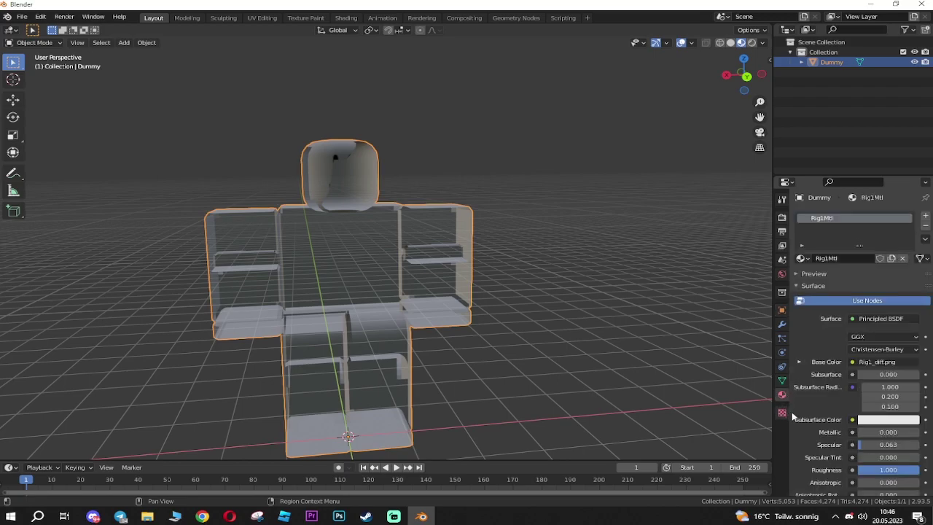
scroll(833, 341, down, 12)
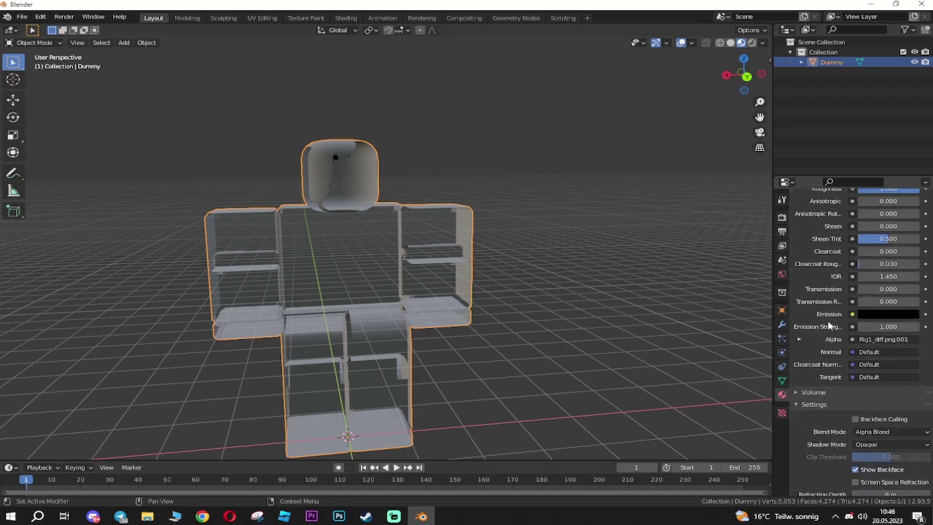
click(874, 392)
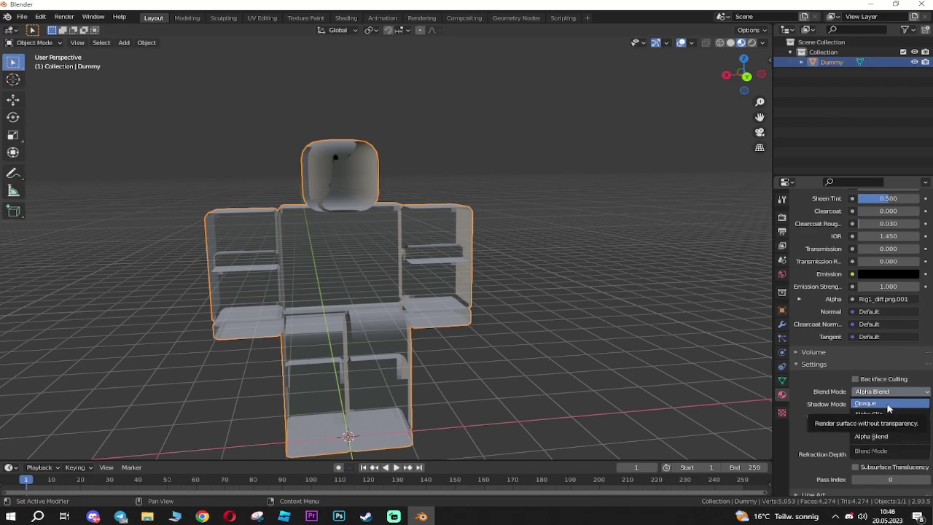
click(889, 406)
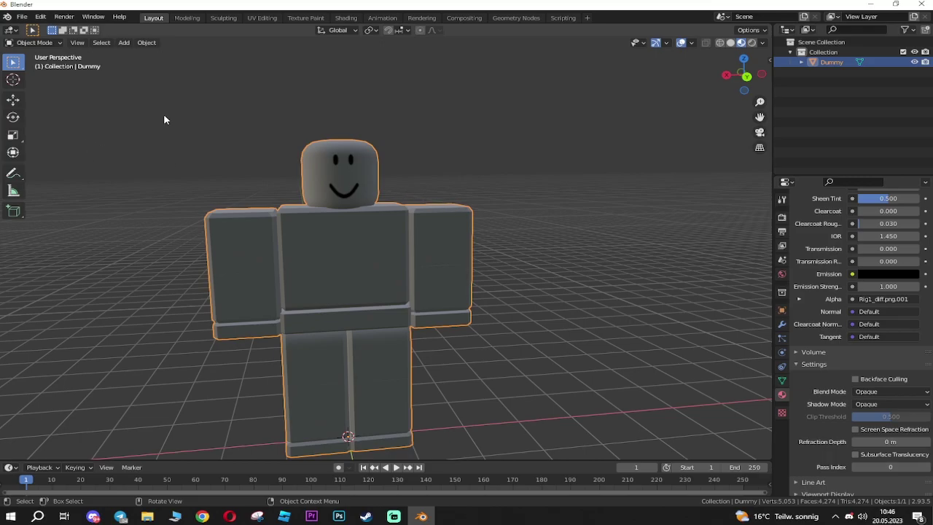
click(547, 343)
middle_drag(546, 340, 529, 354)
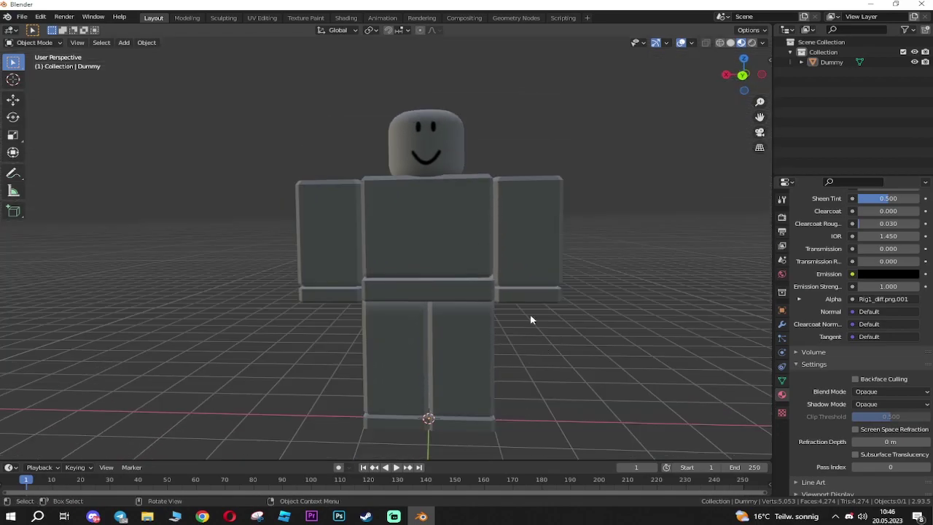
- Deselect the Dummy and add a cylinder mesh at its feet
click(364, 204)
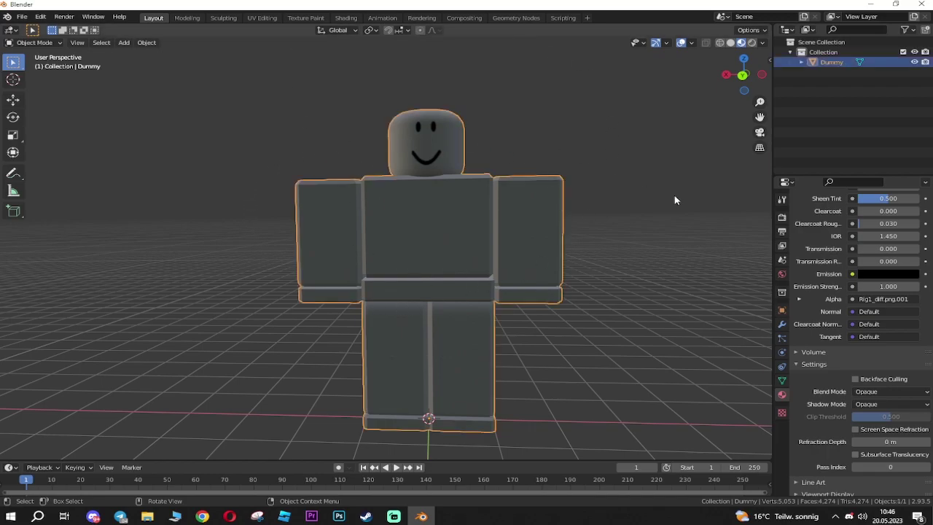
click(590, 167)
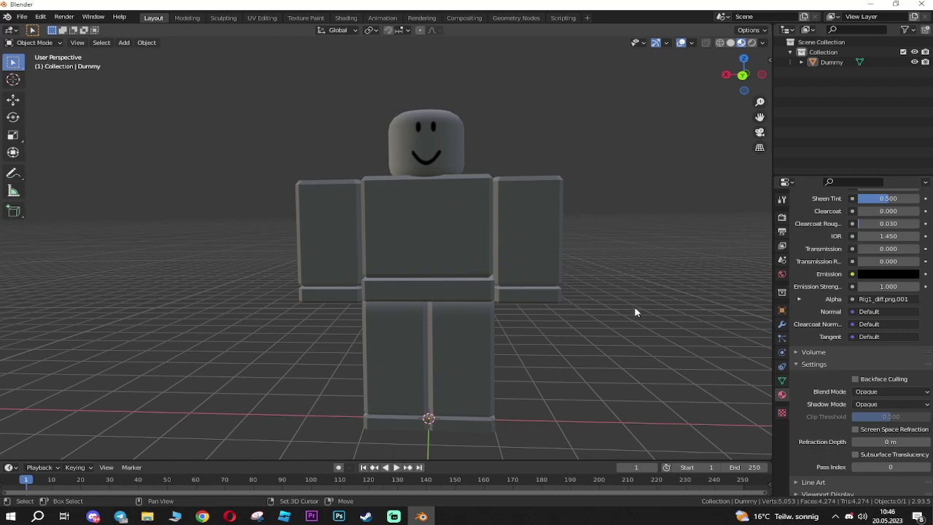
key(shift+a)
mouse_move(638, 310)
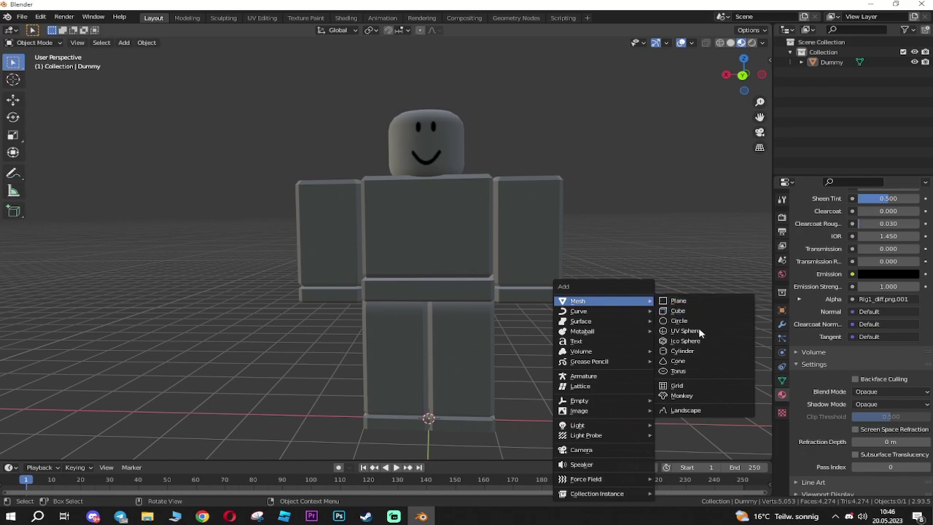
click(683, 353)
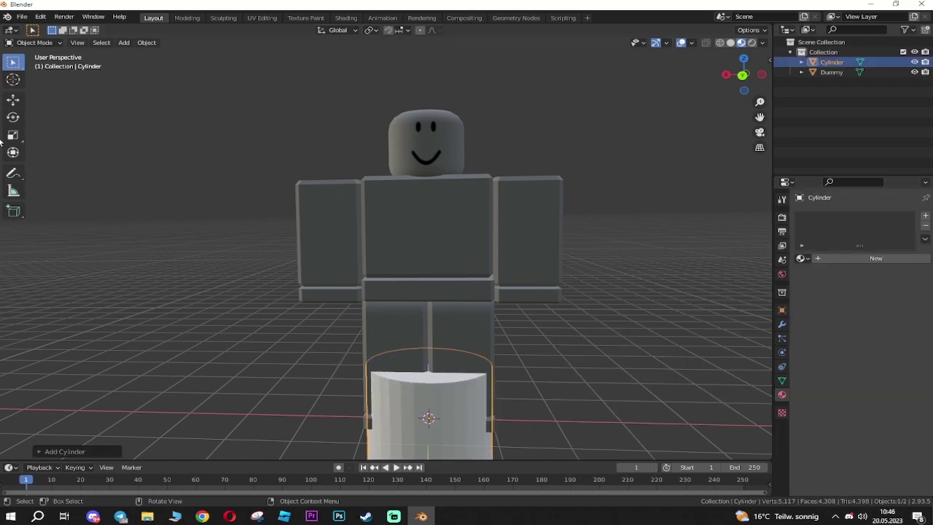
- Move the cylinder straight up until it covers the upper part of the Dummy's head
key(shift+space)
key(g)
drag(430, 380, 494, 113)
shift+middle_drag(494, 113, 466, 265)
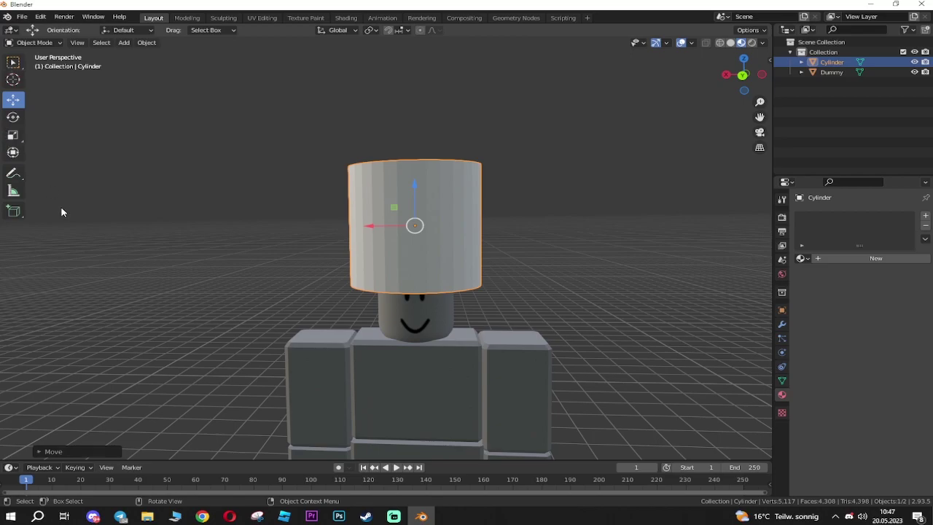
- Flatten the cylinder vertically into a thin disc and move it onto the top of the Dummy's head
click(13, 135)
middle_drag(446, 267, 415, 182)
drag(414, 181, 404, 232)
click(12, 100)
middle_drag(633, 309, 636, 336)
scroll(638, 320, up, 3)
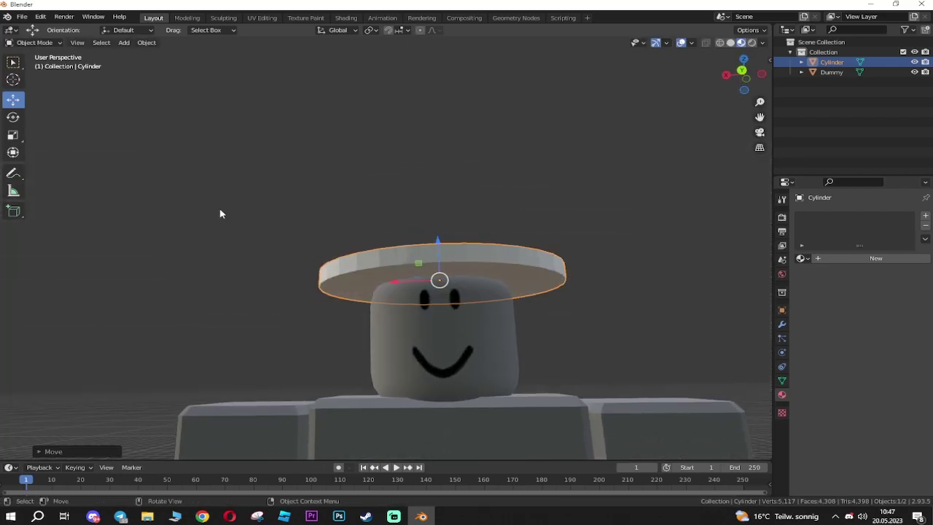
- Scale the disc down uniformly so it forms a hat brim slightly wider than the Dummy's head
click(13, 135)
drag(487, 290, 466, 286)
middle_drag(466, 286, 554, 332)
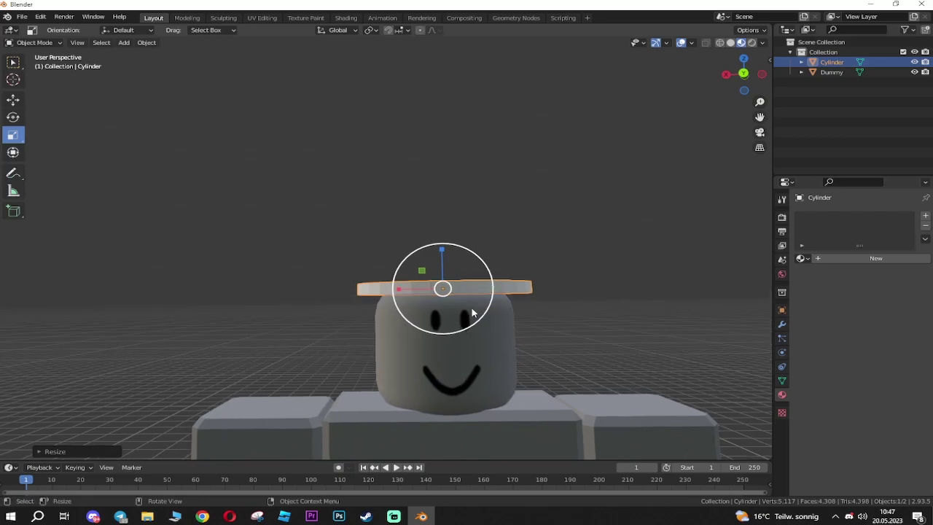
key(Tab)
key(Tab)
click(547, 329)
middle_drag(602, 300, 585, 325)
- Select the brim disc on the Dummy's head and duplicate it in place
click(507, 332)
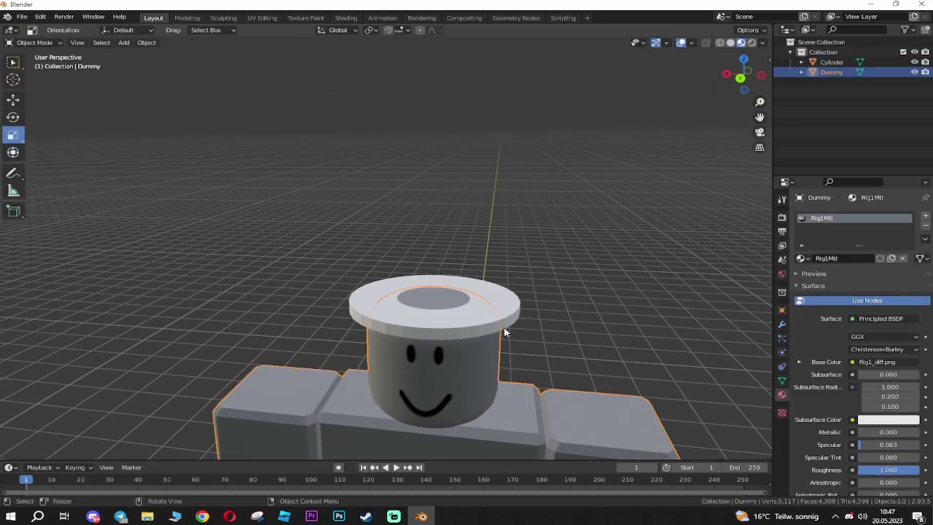
click(507, 332)
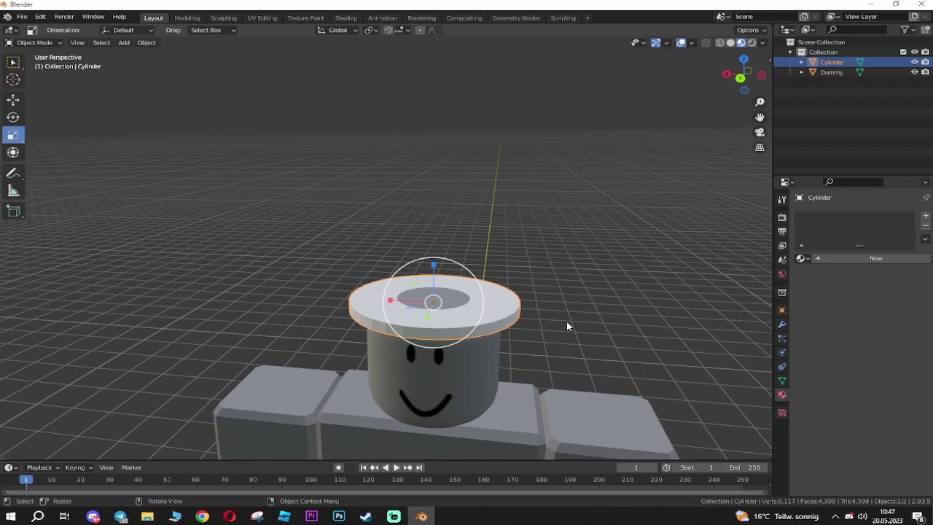
click(13, 99)
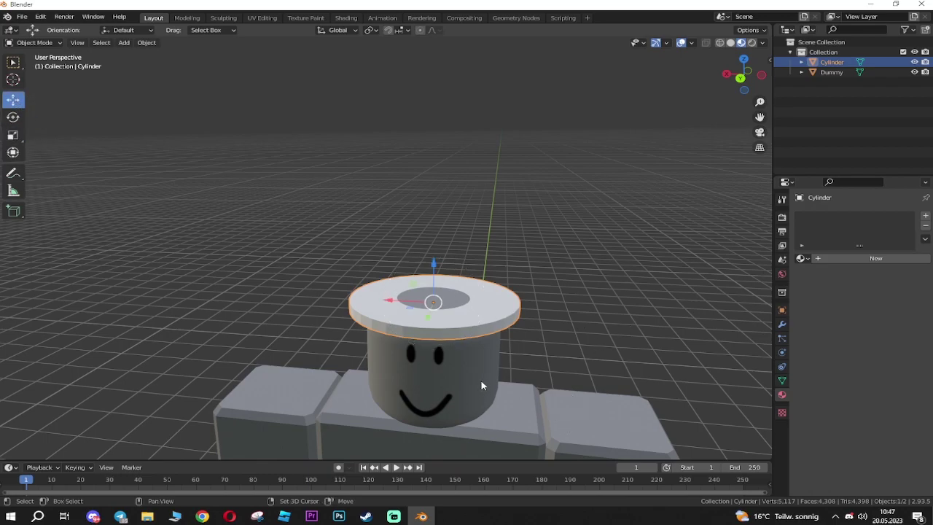
key(shift+d)
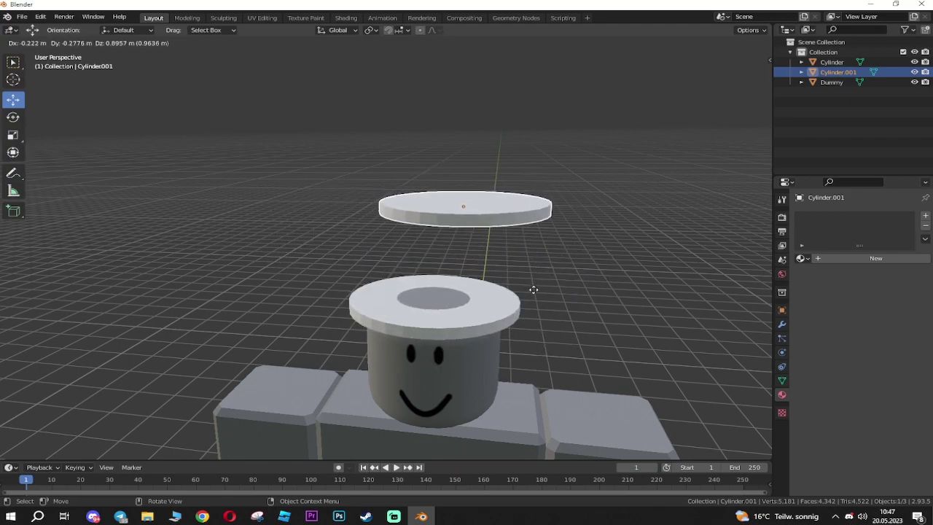
key(Escape)
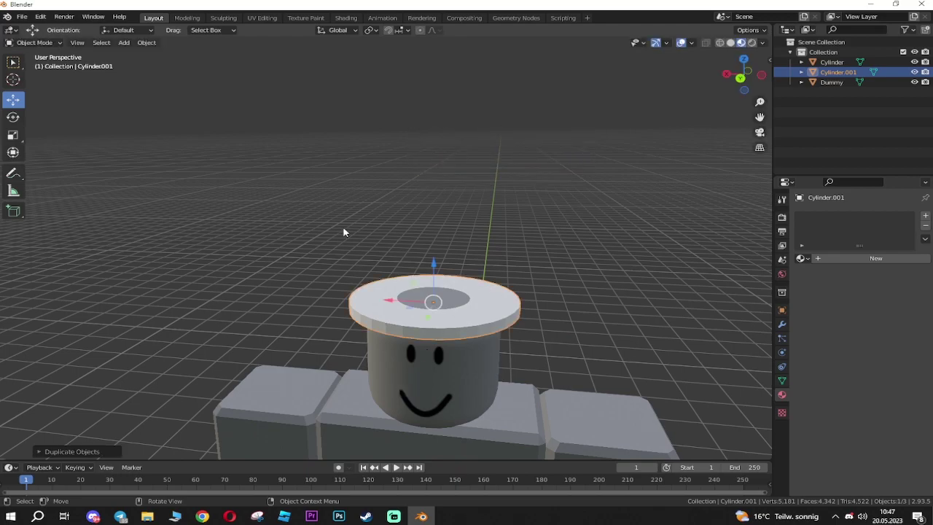
- Scale the duplicate disc slightly smaller, raise it just above the brim and open it in Edit Mode
click(13, 134)
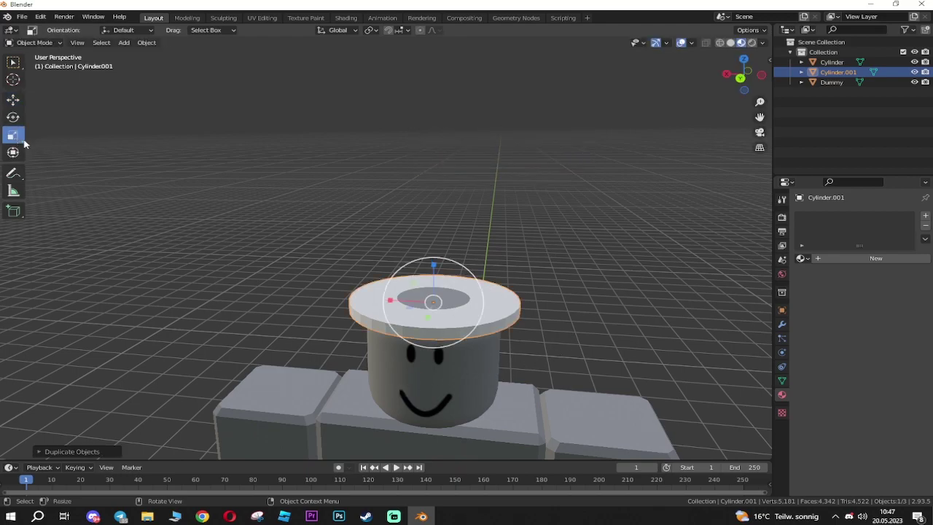
drag(478, 313, 468, 314)
middle_drag(467, 313, 465, 344)
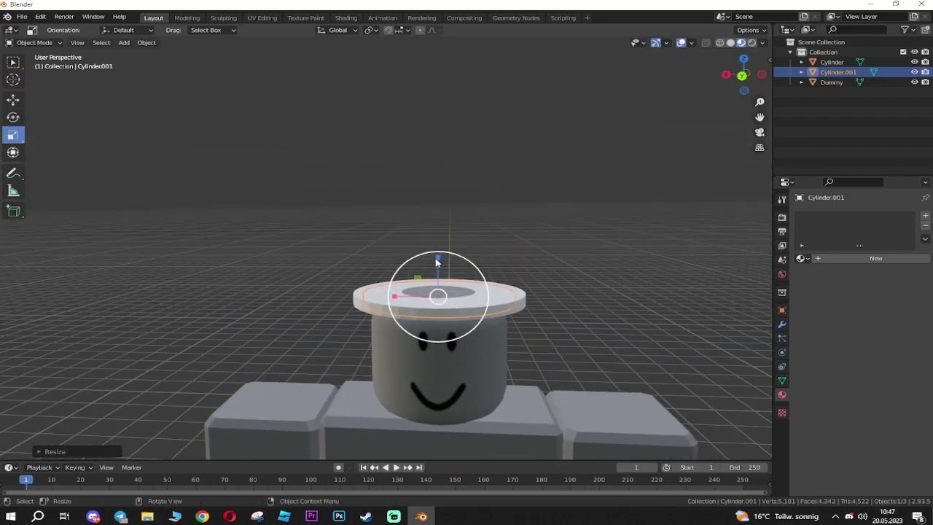
click(13, 99)
drag(435, 256, 439, 245)
middle_drag(439, 246, 556, 351)
key(Tab)
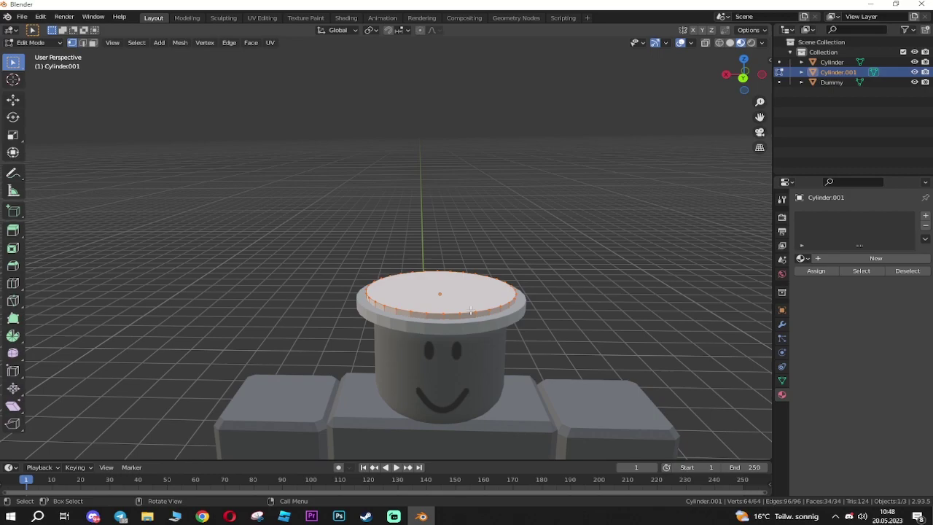
- Select the top face of the upper disc and extrude it upward about 0.76 m to form the hat's crown
key(3)
click(387, 289)
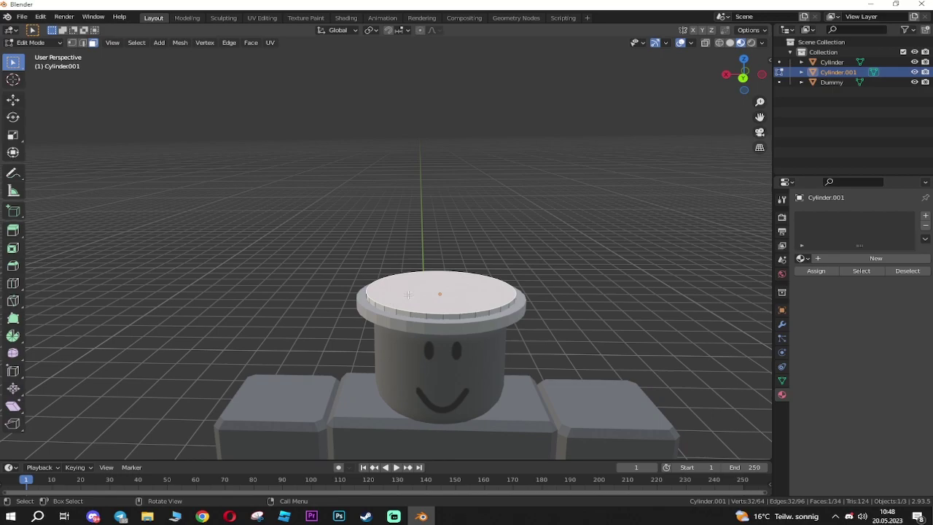
middle_drag(518, 377, 501, 369)
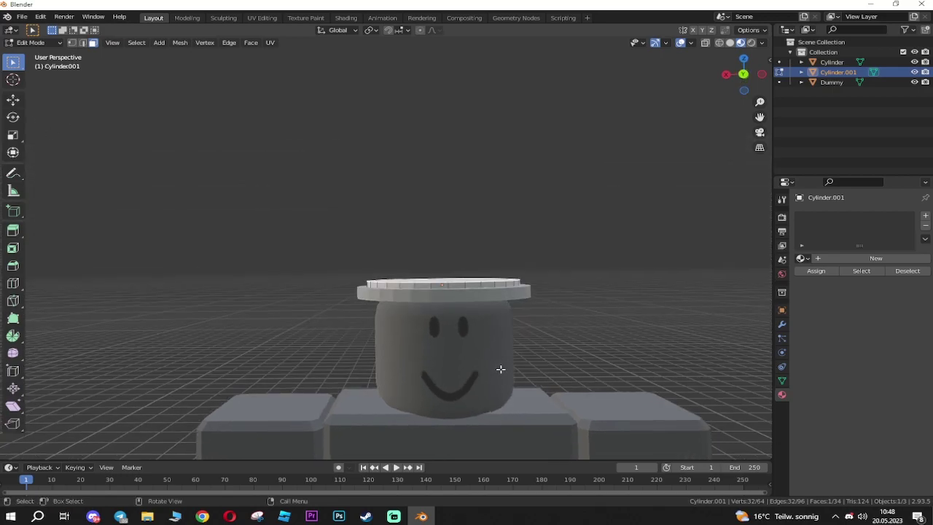
key(e)
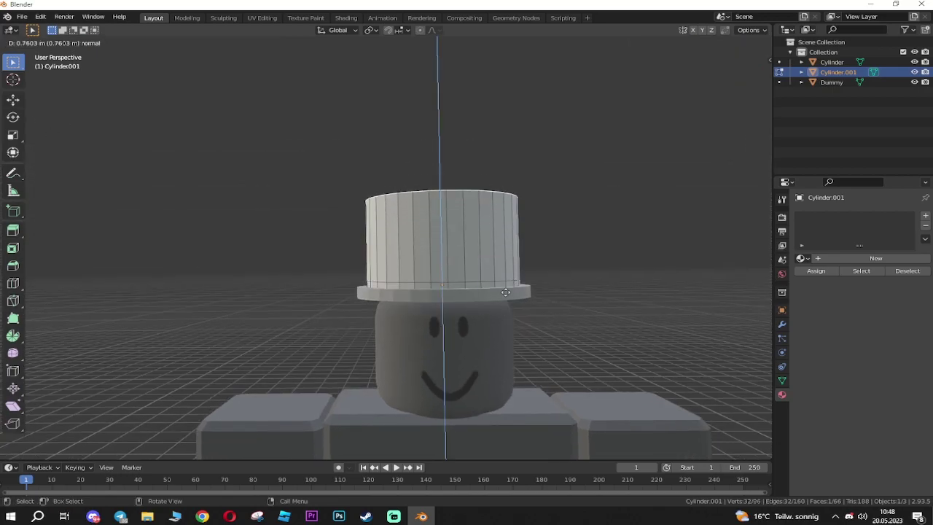
click(492, 291)
- Scale the crown's top face uniformly to about 1.16 times its size, so the crown flares outward
middle_drag(511, 376, 565, 336)
middle_drag(529, 242, 503, 333)
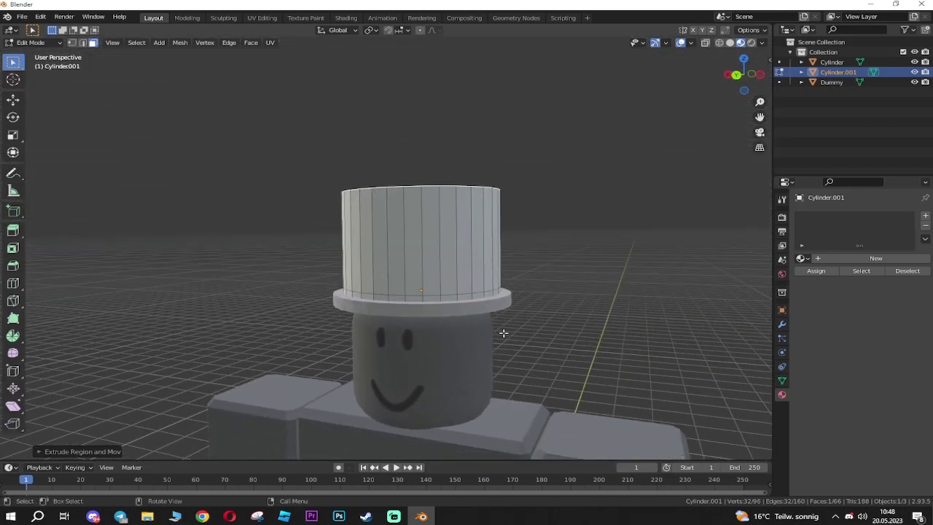
middle_drag(494, 327, 515, 338)
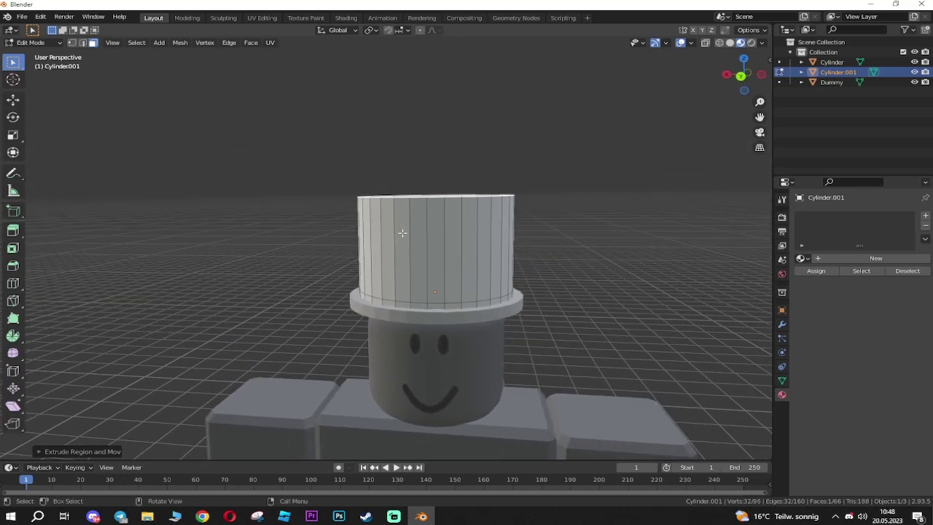
middle_drag(514, 183, 385, 218)
middle_drag(512, 237, 521, 214)
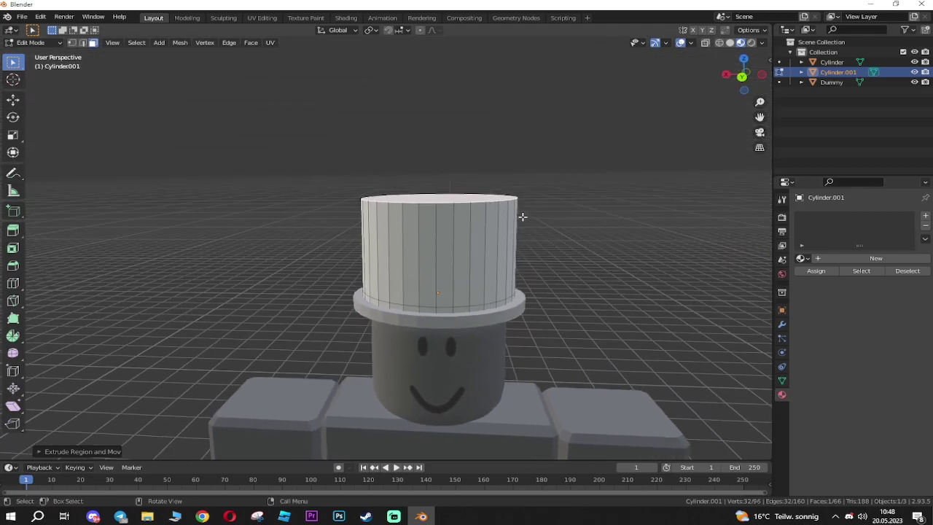
key(s)
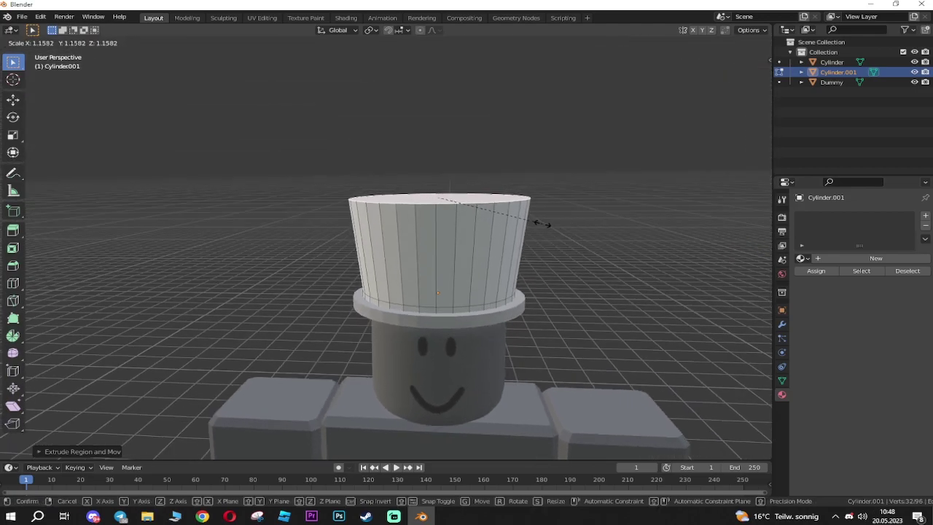
click(539, 222)
- Stretch the crown's top face along the X and Y axes separately for a wider flare
middle_drag(517, 240, 511, 288)
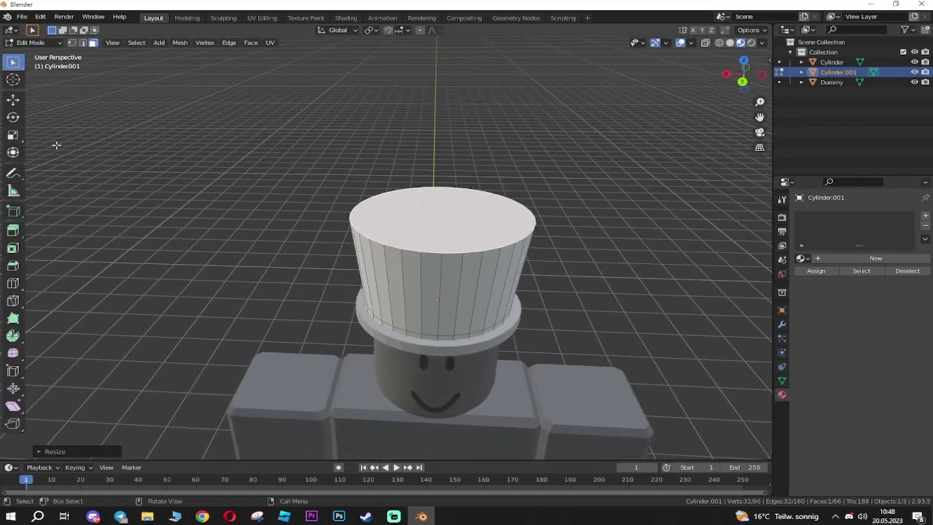
click(22, 139)
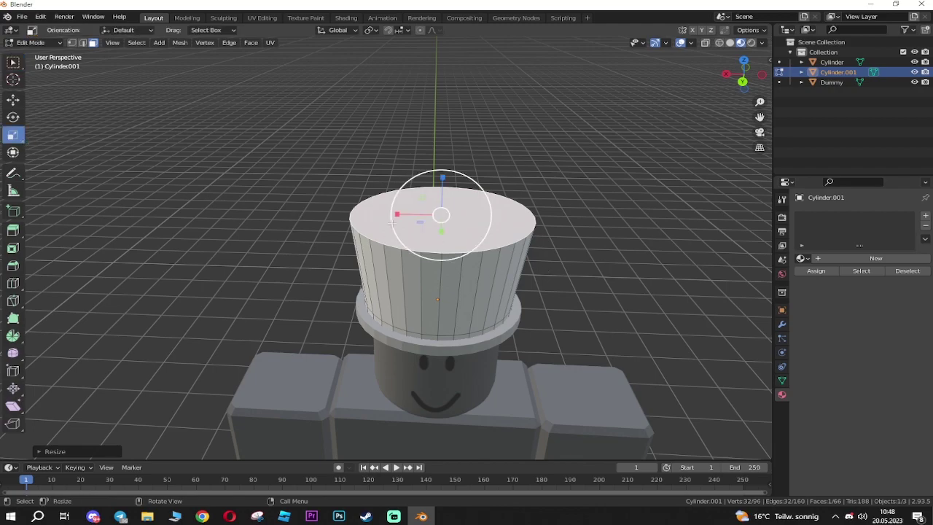
mouse_move(397, 215)
mouse_down()
mouse_move(408, 216)
mouse_move(393, 214)
mouse_up()
middle_drag(394, 215, 541, 312)
key(s)
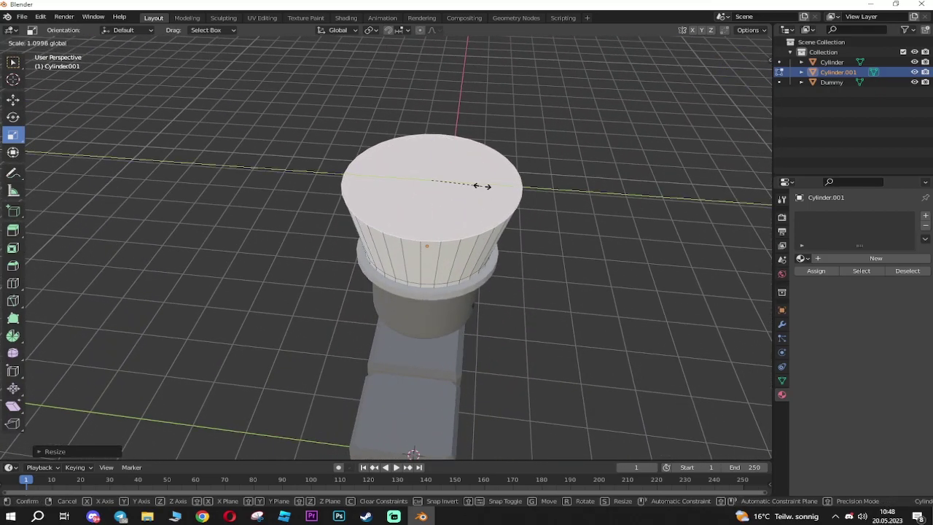
click(495, 191)
middle_drag(494, 191, 427, 212)
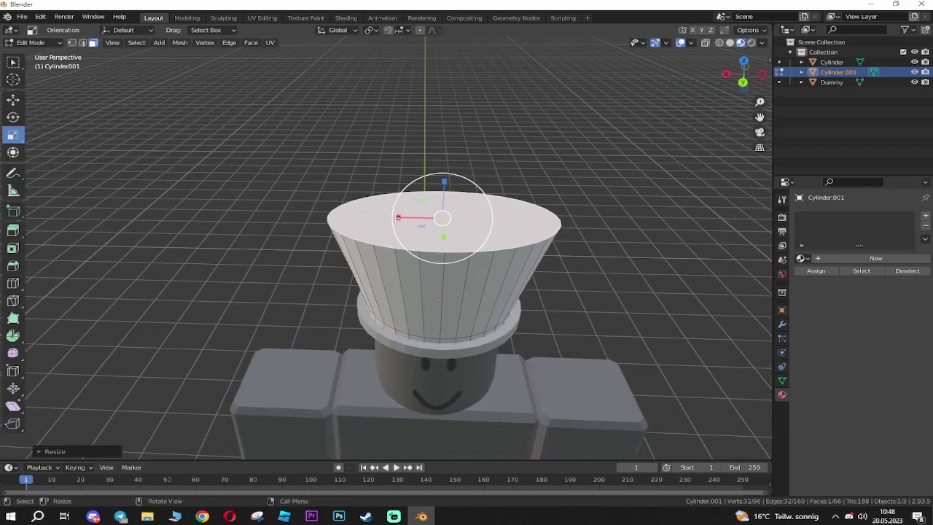
- Shrink the crown's top face along both horizontal axes until it is nearly as wide as the crown's base
key(s)
key(x)
click(410, 218)
middle_drag(410, 219, 441, 274)
key(s)
click(454, 312)
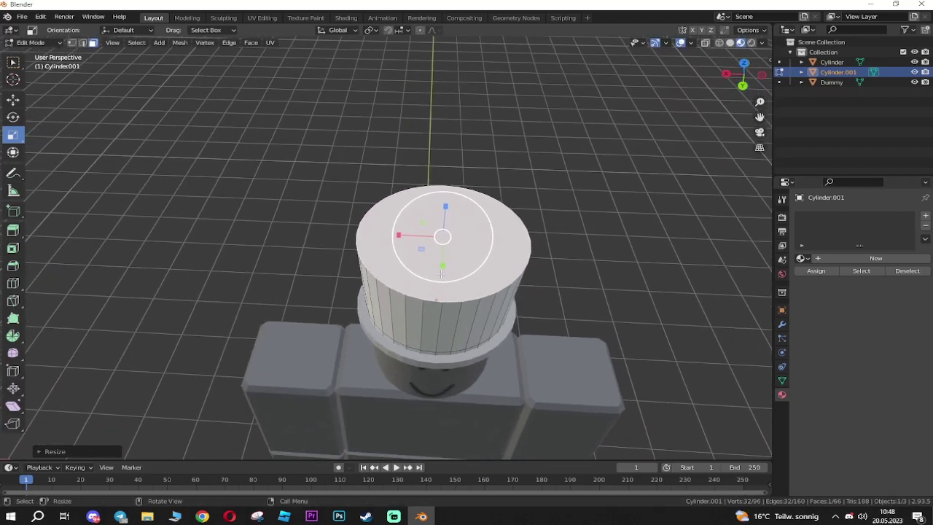
drag(399, 235, 410, 240)
- Switch editing to the brim disc, select its whole mesh and scale it up so it extends further beyond the crown
middle_drag(410, 240, 385, 286)
middle_drag(328, 298, 403, 167)
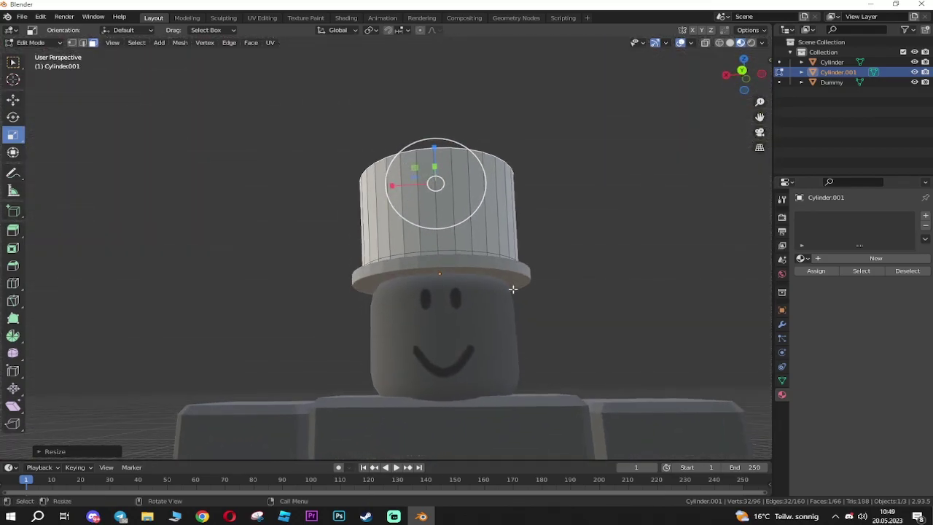
key(Tab)
click(494, 272)
key(Tab)
key(shift+space)
key(s)
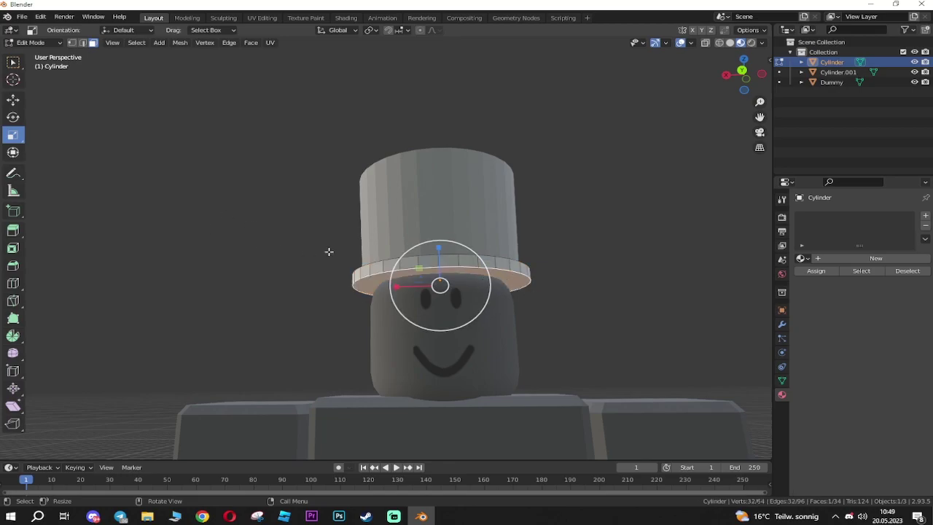
key(a)
drag(475, 276, 484, 274)
middle_drag(485, 274, 546, 292)
- Examine the brim's underside and the inside of the hat's meshes up close, leaving Edit Mode
scroll(556, 299, up, 5)
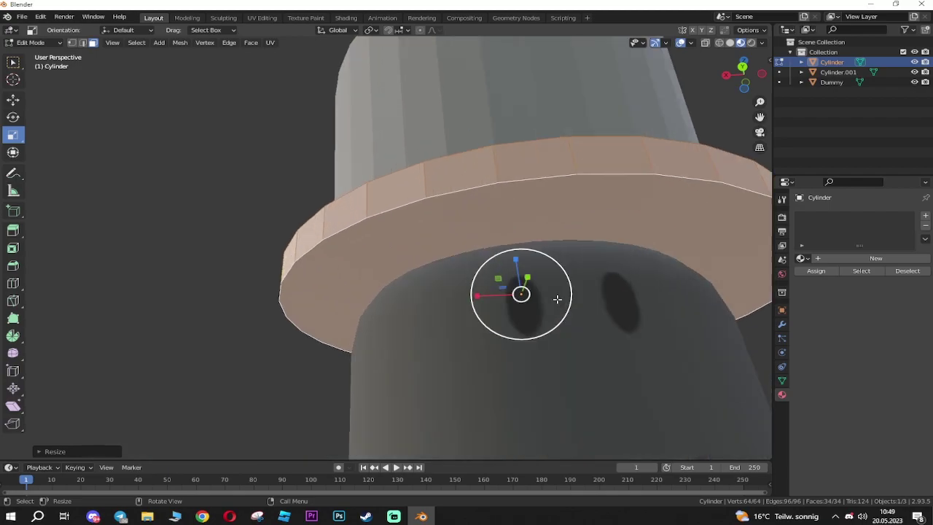
scroll(557, 299, up, 4)
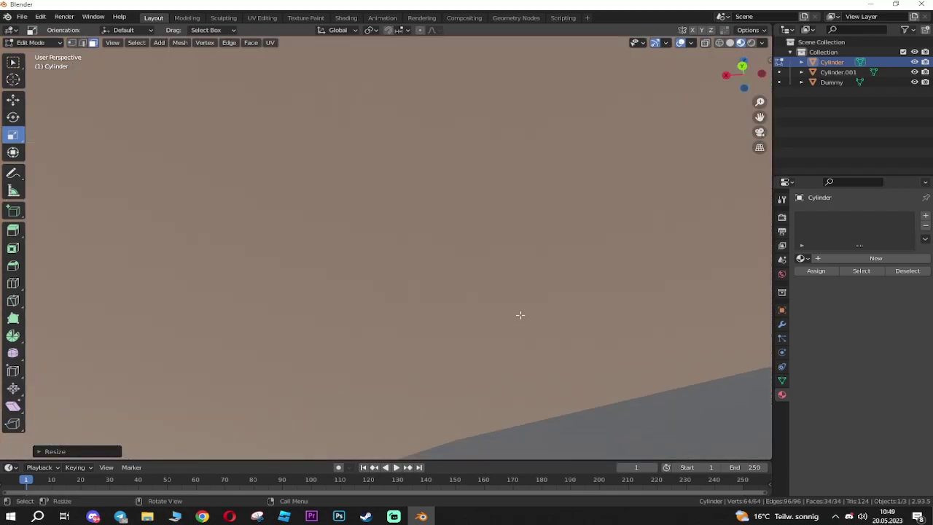
click(474, 313)
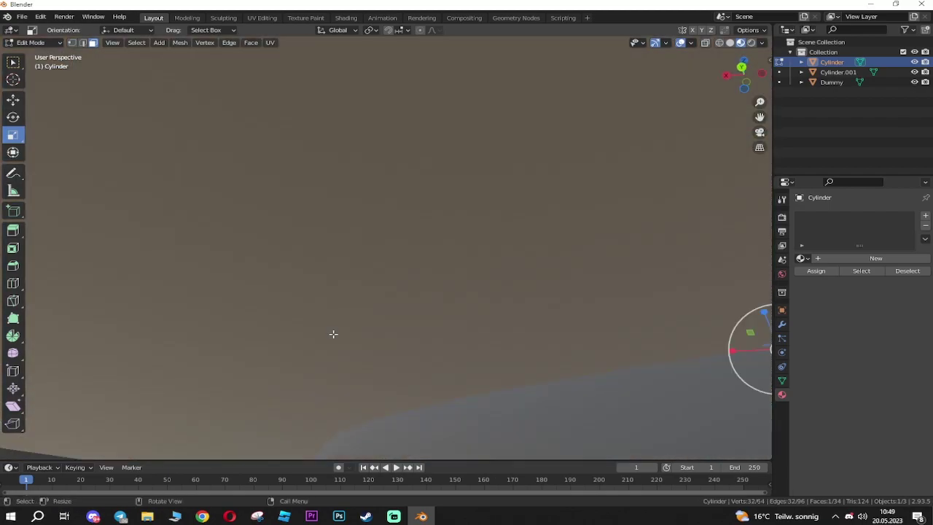
scroll(334, 323, down, 5)
key(Tab)
click(92, 327)
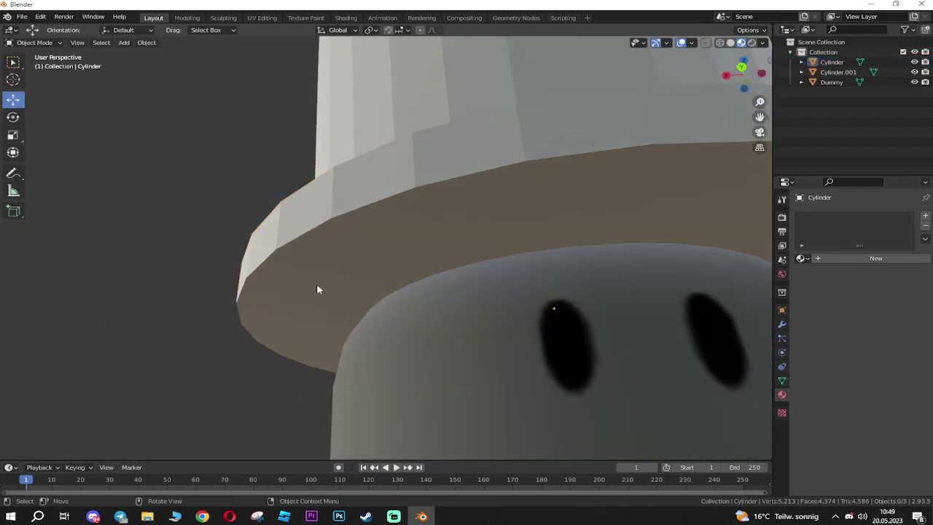
scroll(387, 271, up, 6)
middle_drag(386, 271, 333, 286)
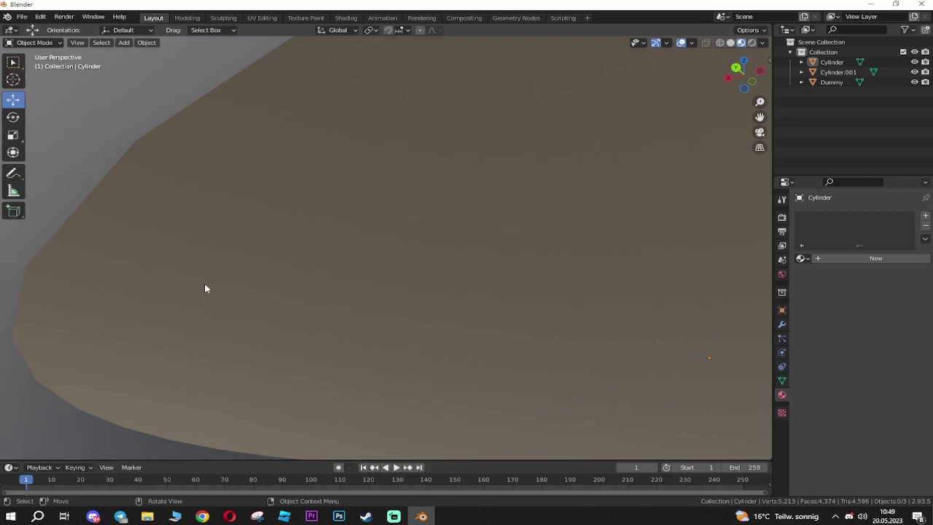
click(287, 285)
scroll(297, 284, down, 5)
scroll(299, 287, up, 5)
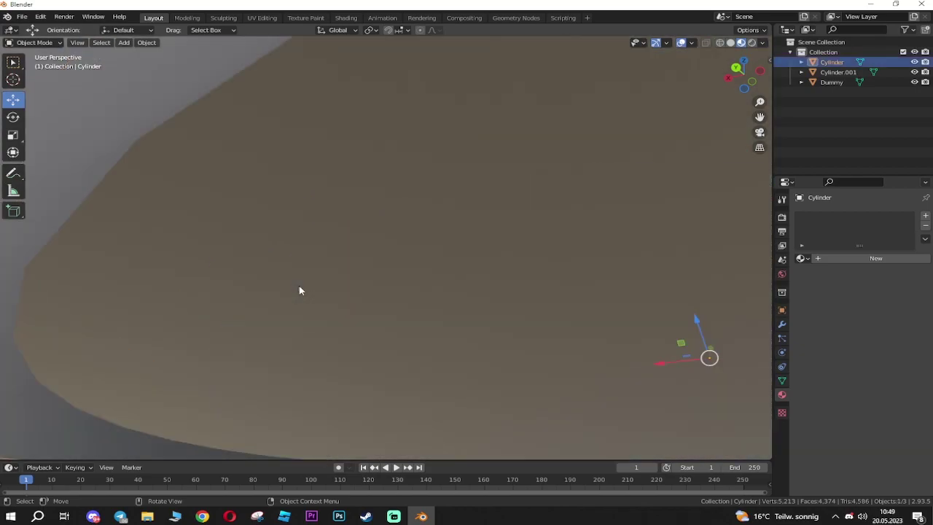
middle_drag(299, 290, 295, 293)
scroll(293, 291, up, 3)
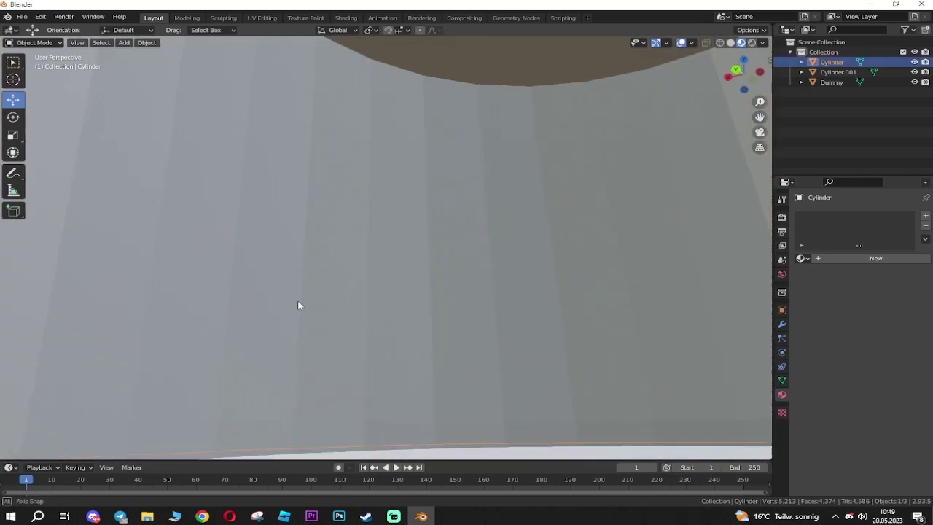
middle_drag(349, 305, 481, 259)
scroll(392, 323, down, 5)
- Select the crown and raise it vertically clear of the brim to expose its underside
click(396, 325)
drag(482, 277, 483, 241)
middle_drag(484, 241, 480, 315)
- Move the crown's bottom face slightly downward in Edit Mode and scale it to about 0.98 to taper the lower edge
key(Tab)
click(515, 277)
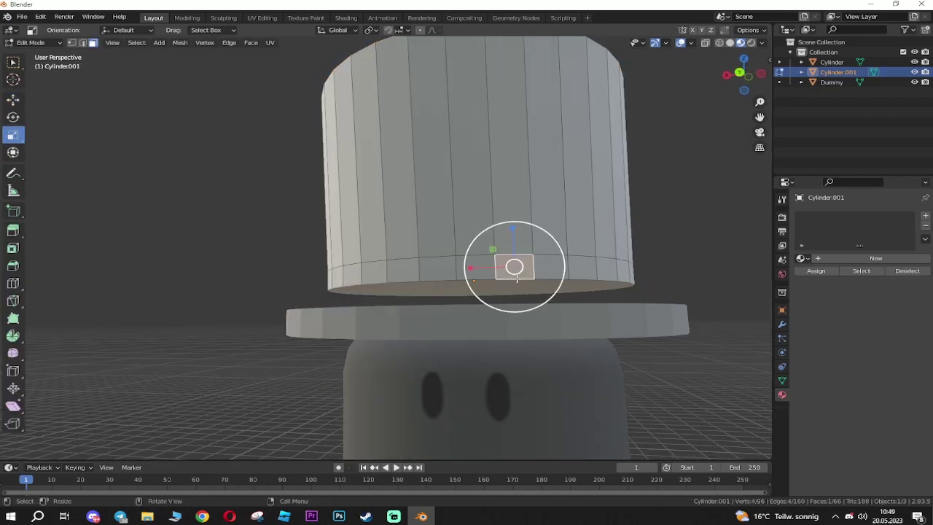
click(498, 287)
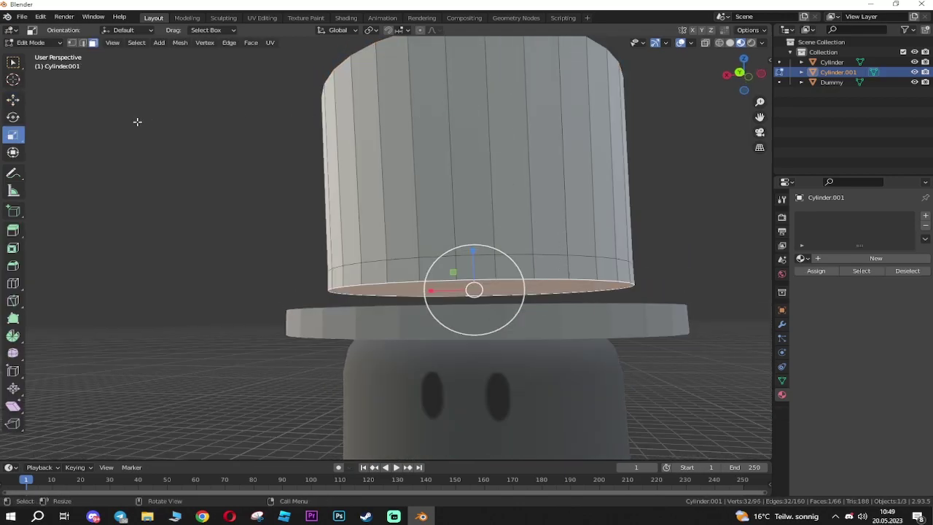
click(13, 99)
middle_drag(550, 291, 554, 305)
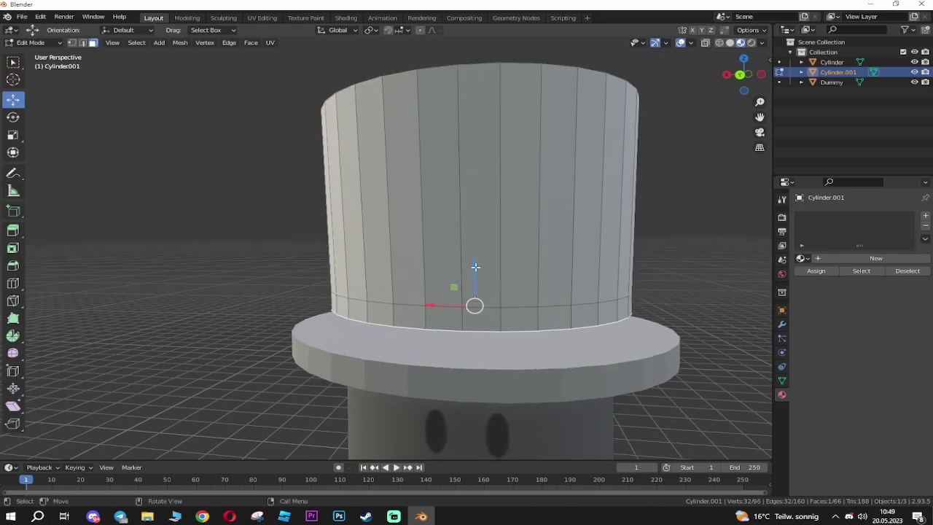
drag(472, 269, 474, 283)
key(s)
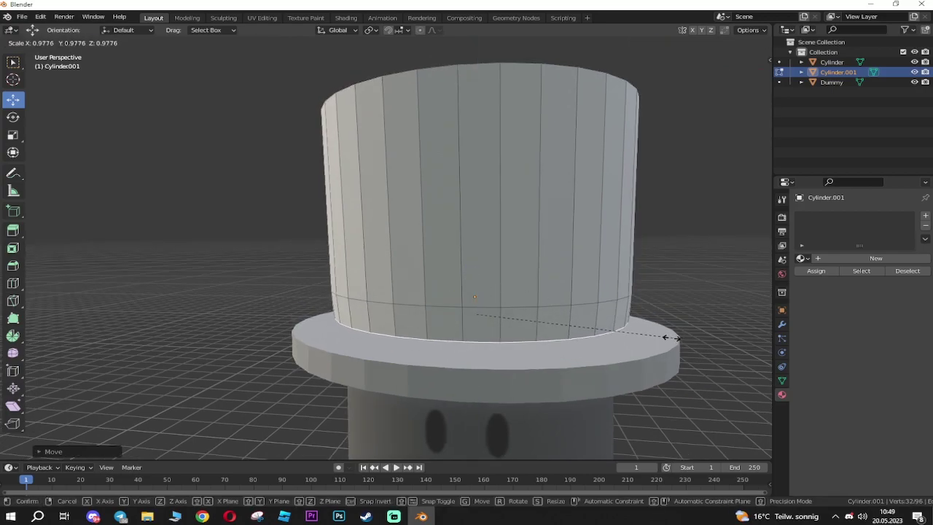
click(669, 337)
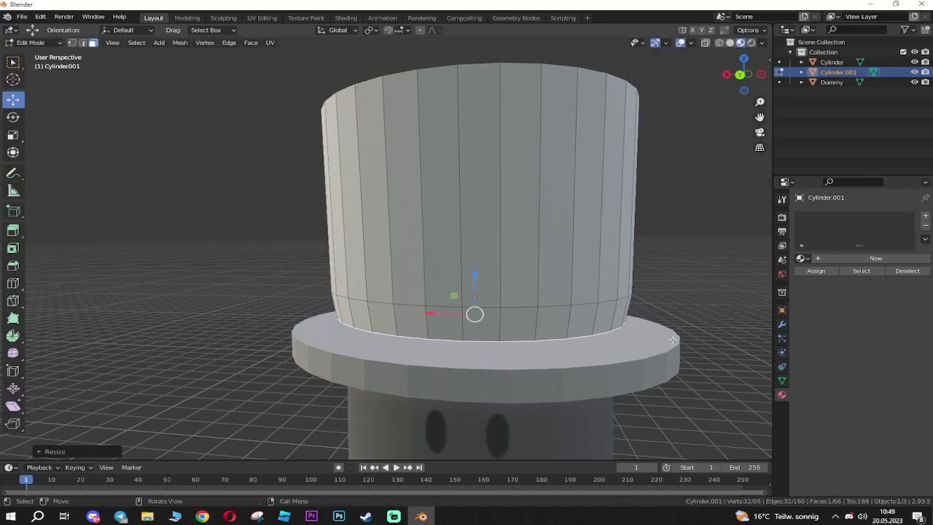
- Return to Object Mode and lower the crown until it sits on the brim
key(Tab)
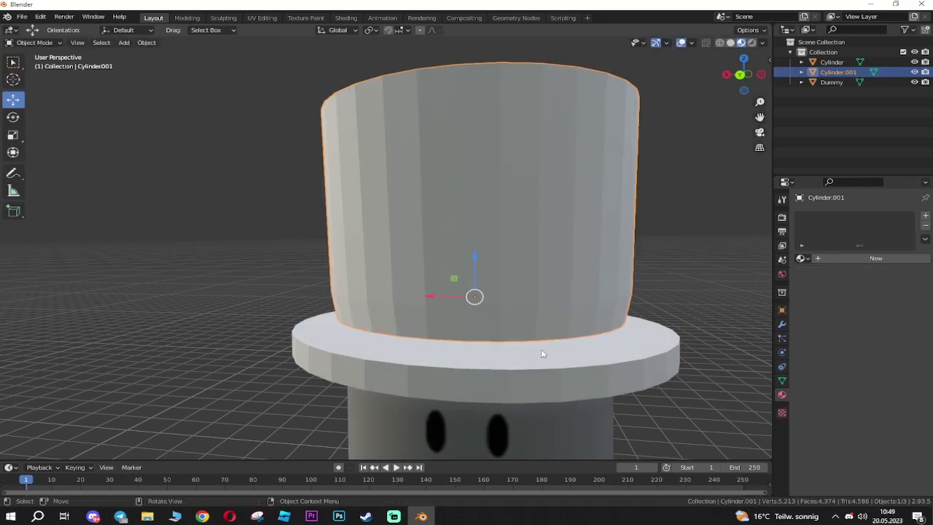
middle_drag(549, 329, 552, 306)
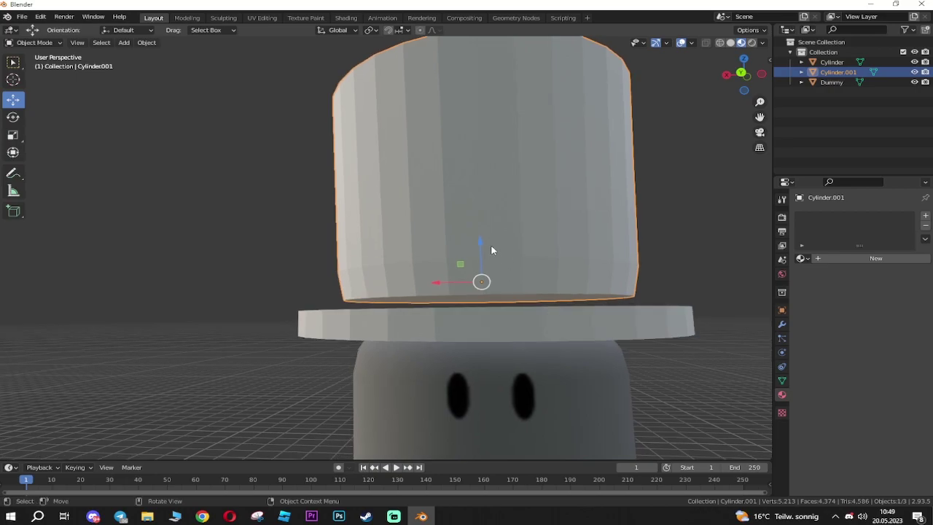
drag(479, 245, 482, 264)
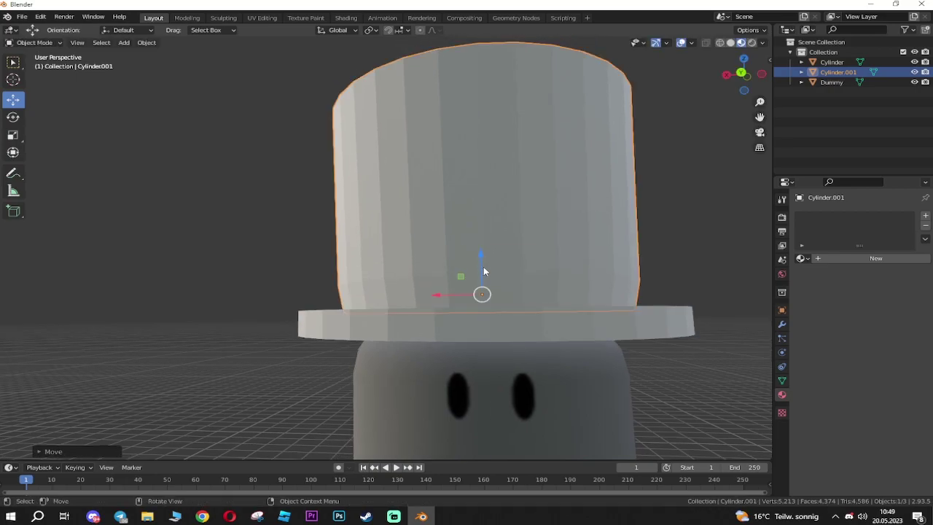
- Select the brim and crown together, lower the whole hat along Z onto the Dummy's head, and clear the selection
middle_drag(482, 263, 487, 307)
scroll(487, 307, down, 5)
key(Tab)
key(Tab)
scroll(545, 333, up, 4)
middle_drag(545, 333, 481, 286)
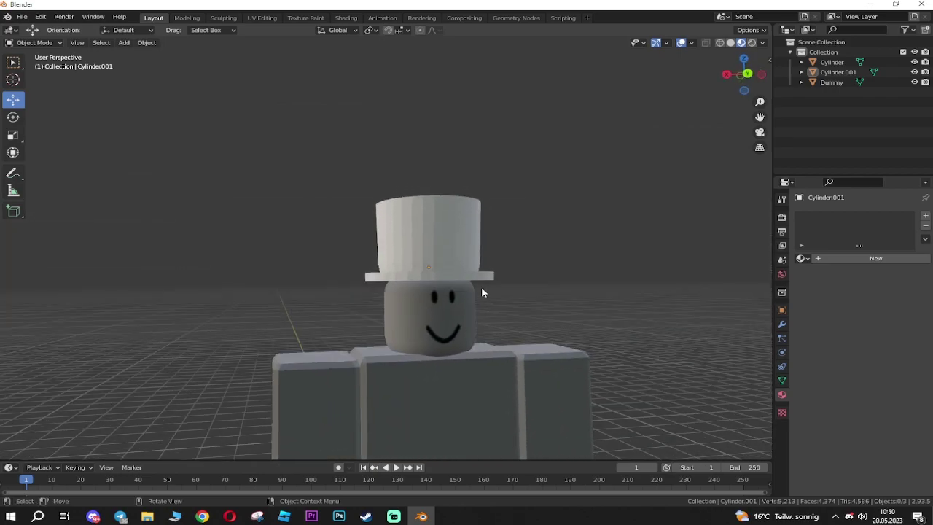
click(467, 280)
shift+click(435, 226)
key(g)
key(z)
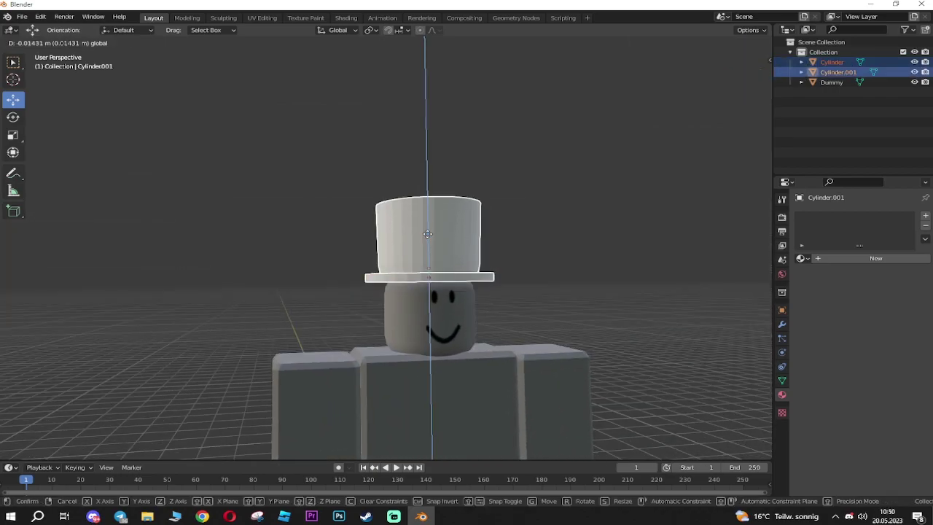
click(428, 281)
middle_drag(427, 280, 416, 275)
click(547, 294)
mouse_move(546, 293)
middle_down()
mouse_move(544, 431)
mouse_move(556, 285)
middle_up()
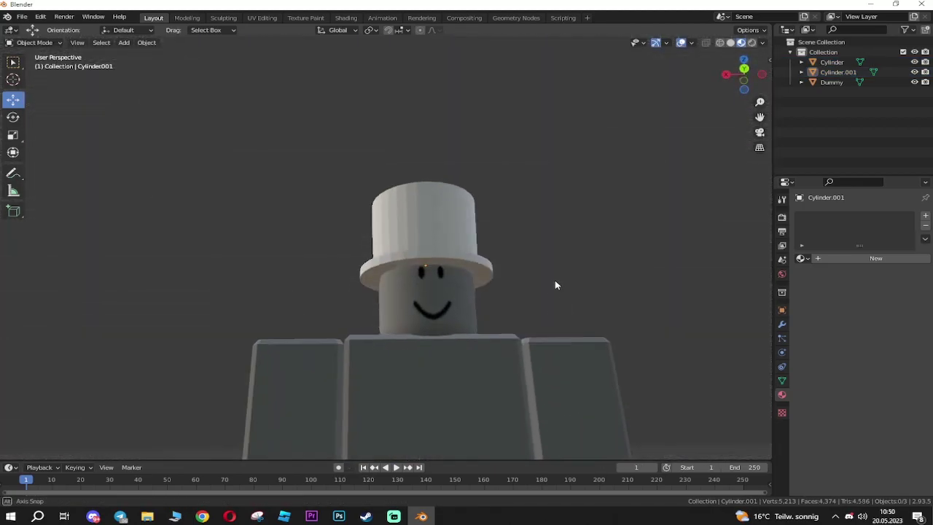
scroll(500, 285, up, 8)
middle_drag(488, 298, 505, 303)
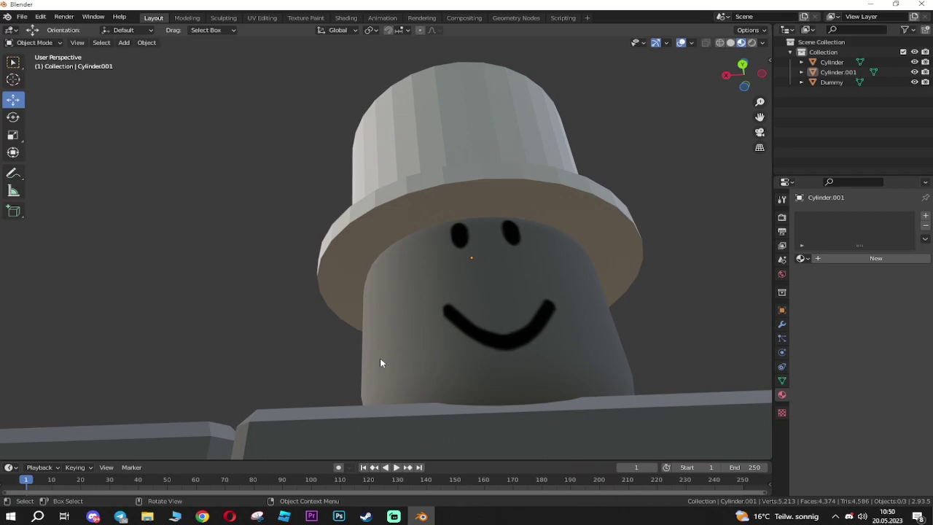
middle_drag(515, 277, 506, 282)
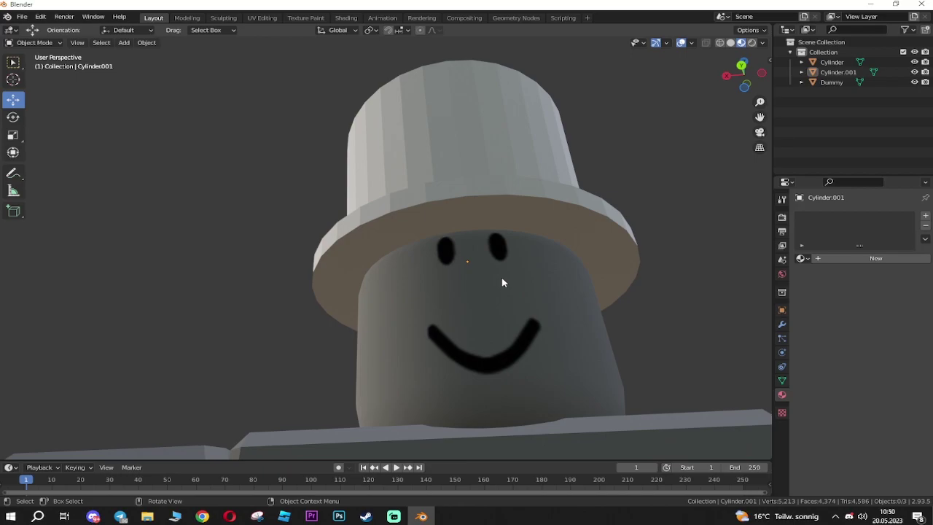
mouse_move(510, 286)
middle_down()
mouse_move(517, 277)
mouse_move(516, 291)
middle_up()
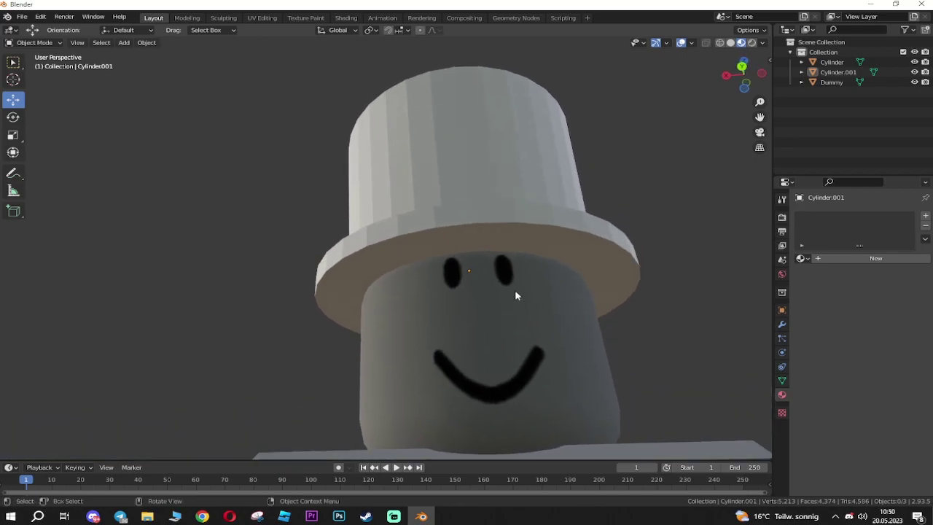
- Select the brim and the crown together and join them into a single hat object
scroll(515, 290, down, 4)
mouse_move(489, 387)
middle_down()
mouse_move(480, 404)
mouse_move(487, 387)
middle_up()
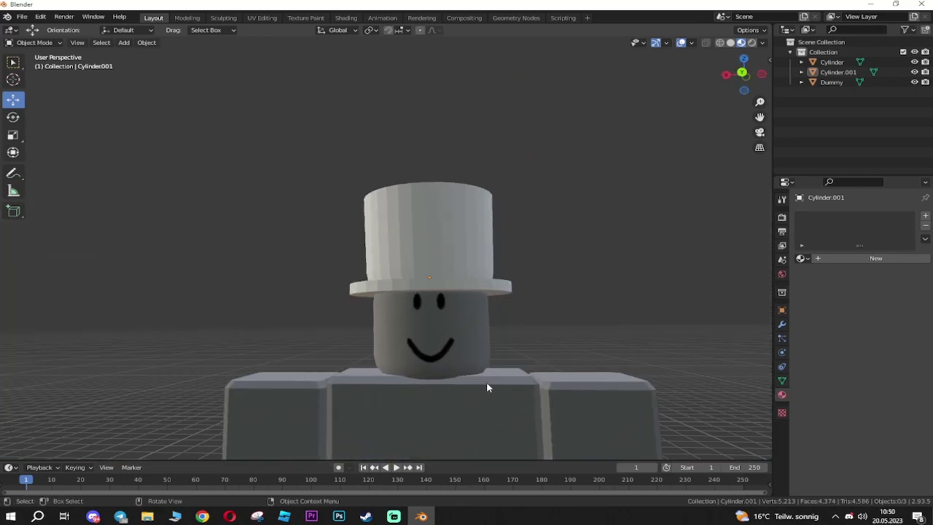
click(464, 289)
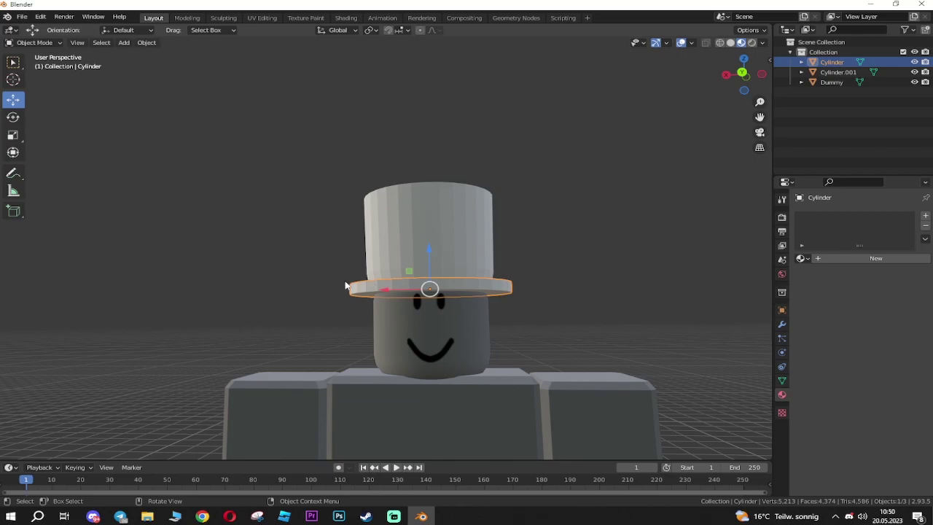
middle_drag(491, 317, 495, 317)
click(656, 352)
click(502, 294)
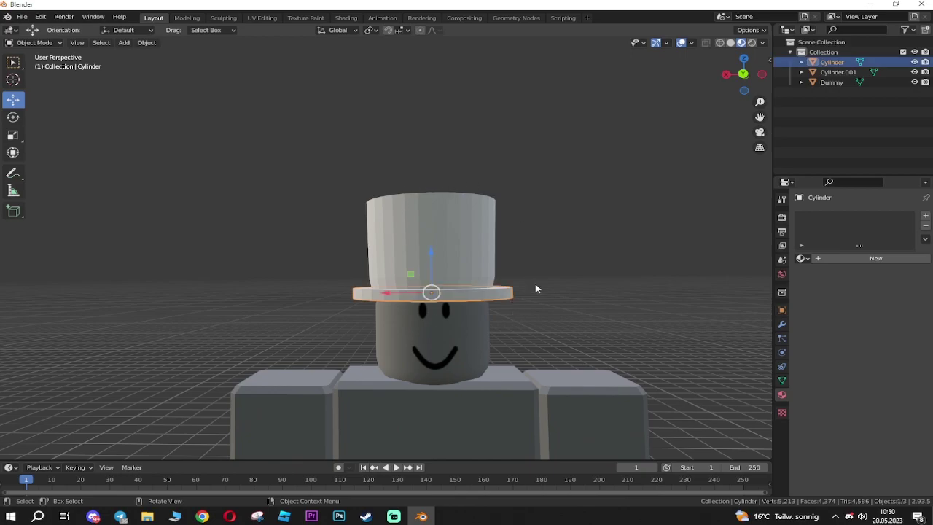
click(332, 350)
click(357, 296)
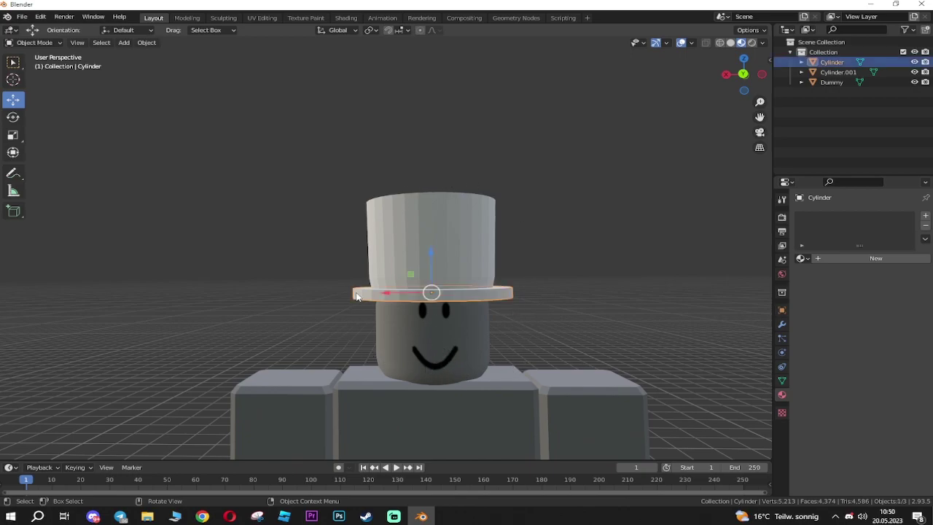
shift+click(463, 227)
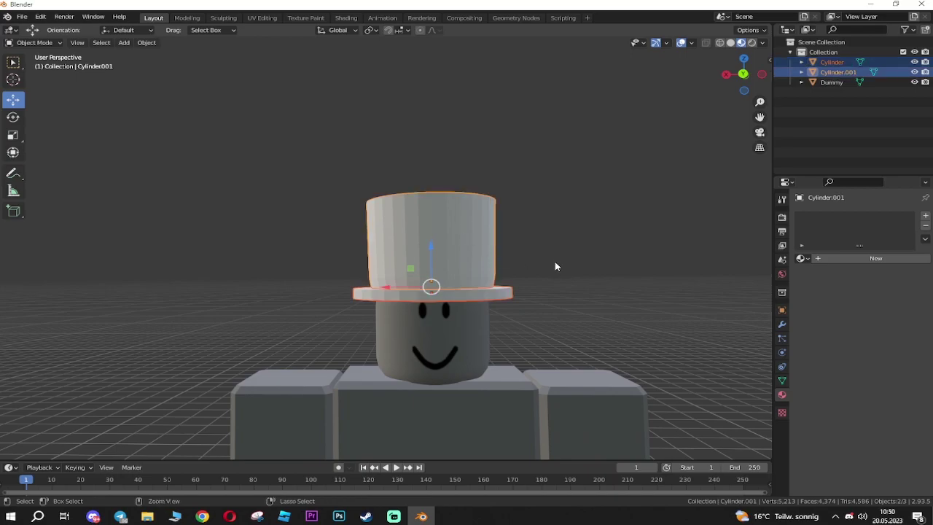
key(ctrl+j)
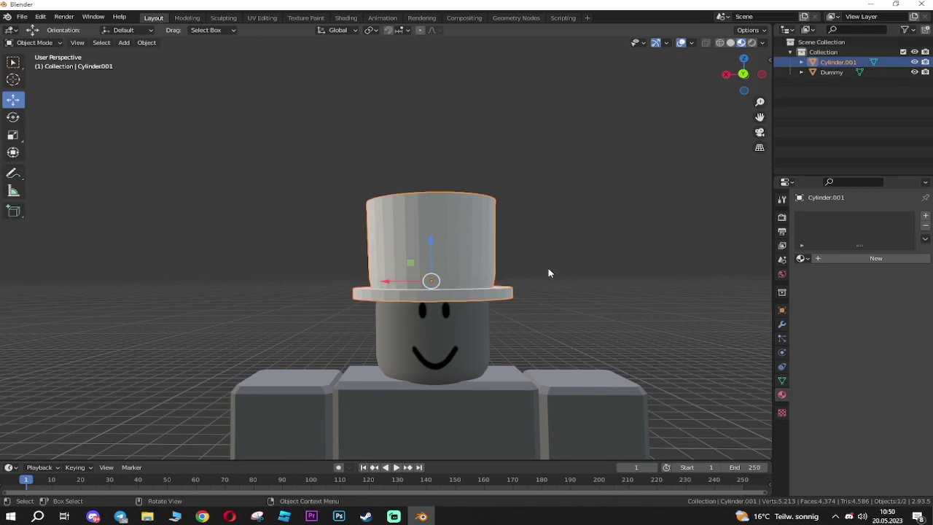
- Try raising the joined hat vertically, undo the move and clear the selection
click(551, 273)
click(472, 223)
drag(430, 239, 452, 188)
key(ctrl+z)
click(620, 307)
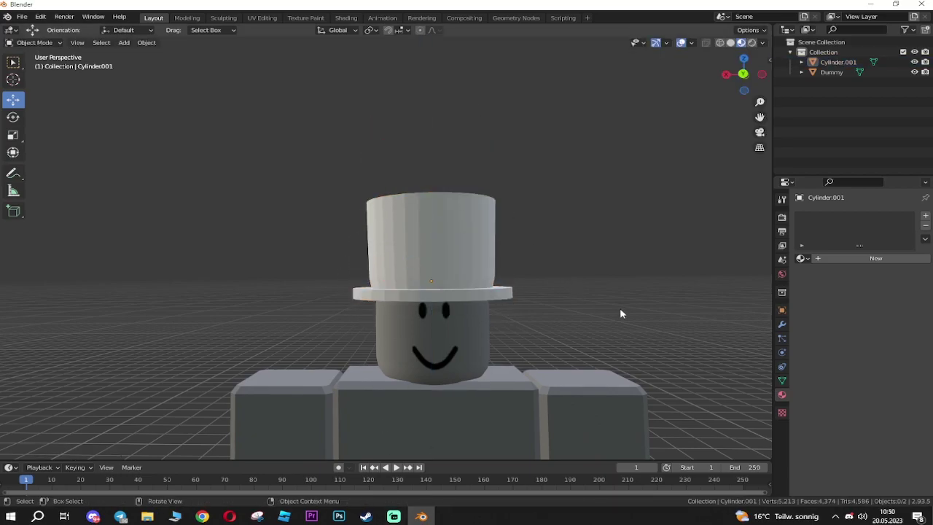
- Delete the Dummy avatar so only the hat remains in the scene
click(394, 375)
scroll(679, 390, down, 3)
key(Delete)
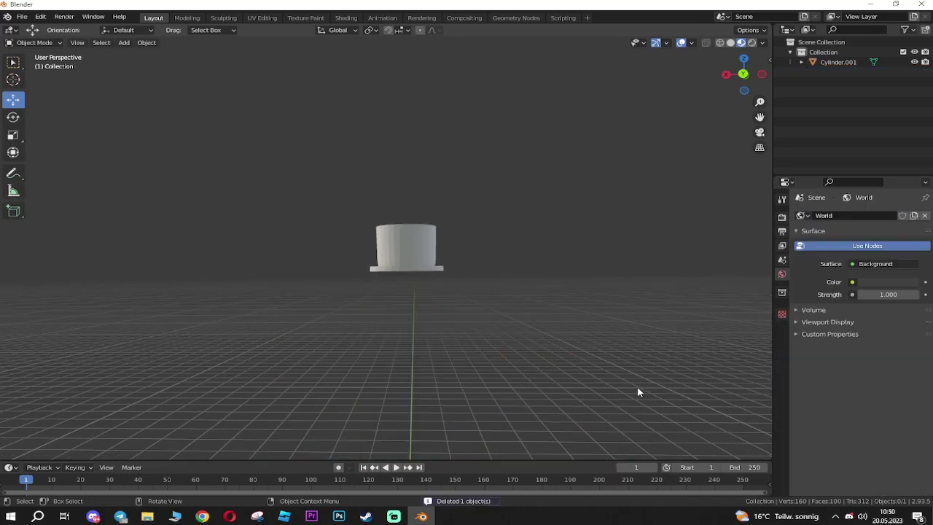
scroll(474, 346, up, 3)
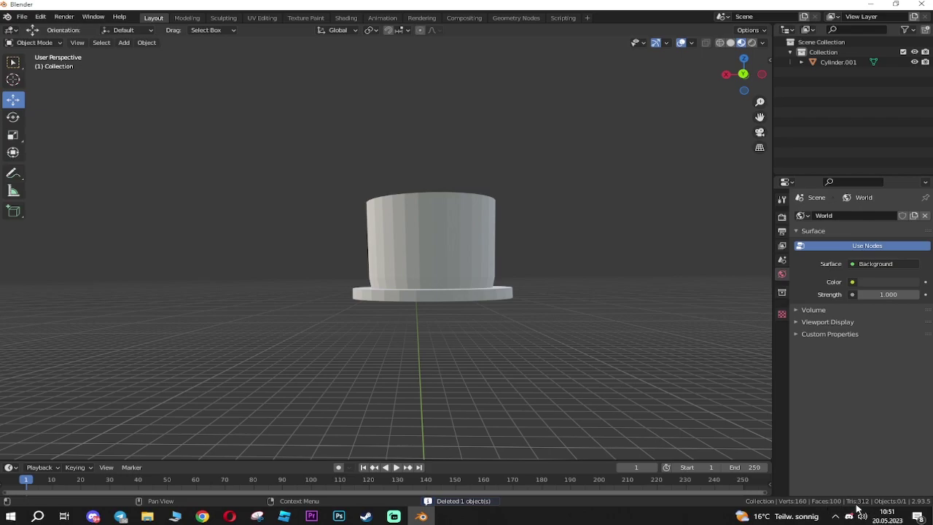
- Select the hat and apply Shade Smooth to it
middle_drag(466, 344, 460, 256)
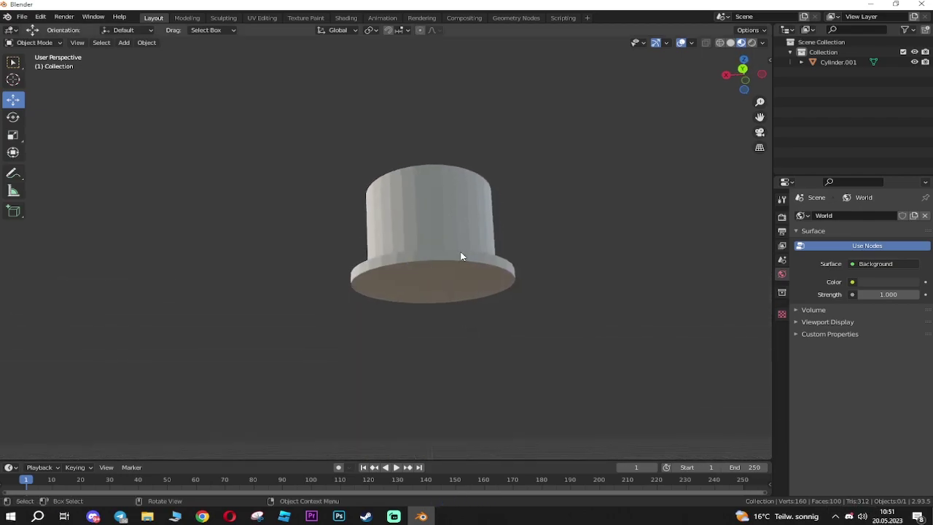
click(461, 256)
right_click(461, 257)
click(460, 256)
middle_drag(471, 314, 479, 340)
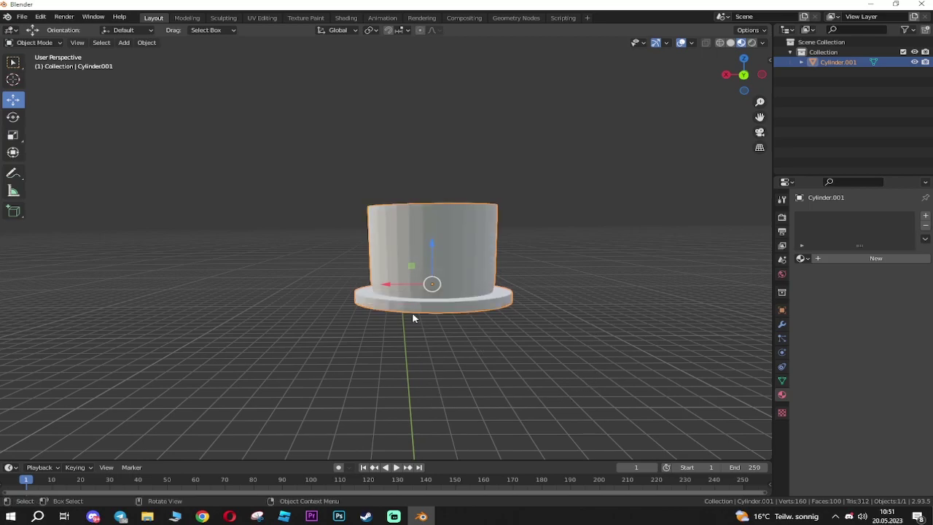
right_click(397, 232)
click(414, 230)
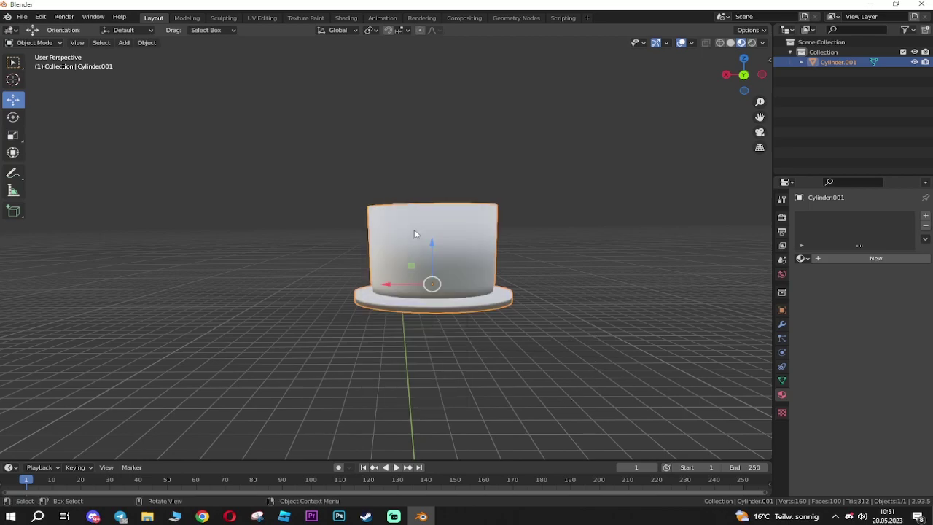
middle_drag(508, 305, 506, 290)
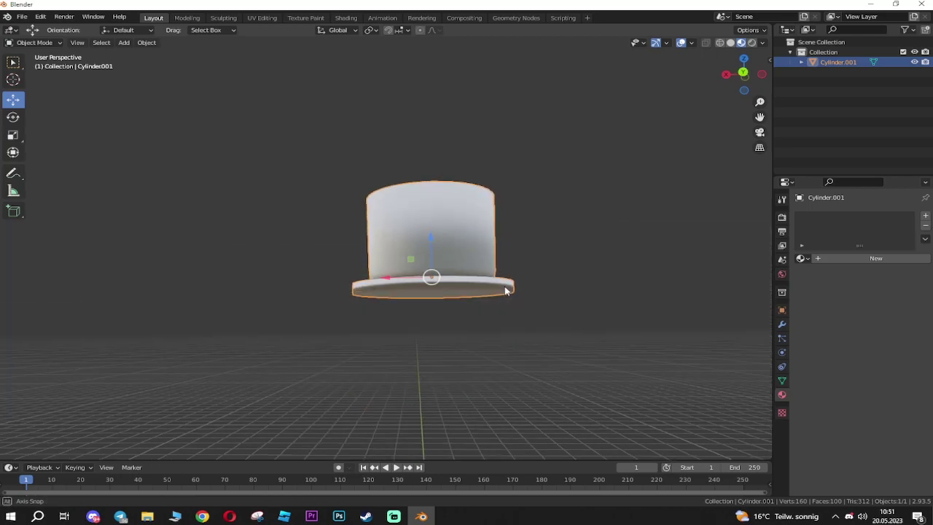
- Enable Auto Smooth at 30° in the hat mesh's Normals settings and clear the selection
click(782, 381)
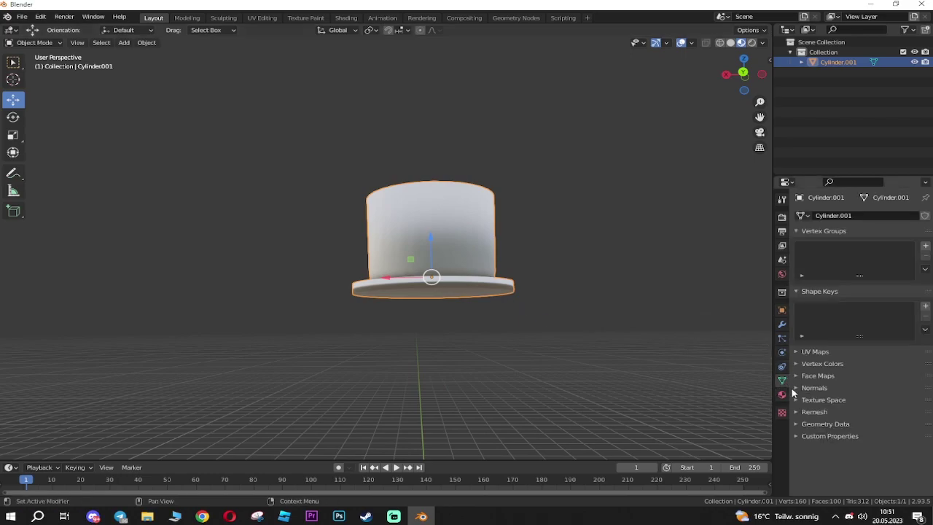
click(797, 389)
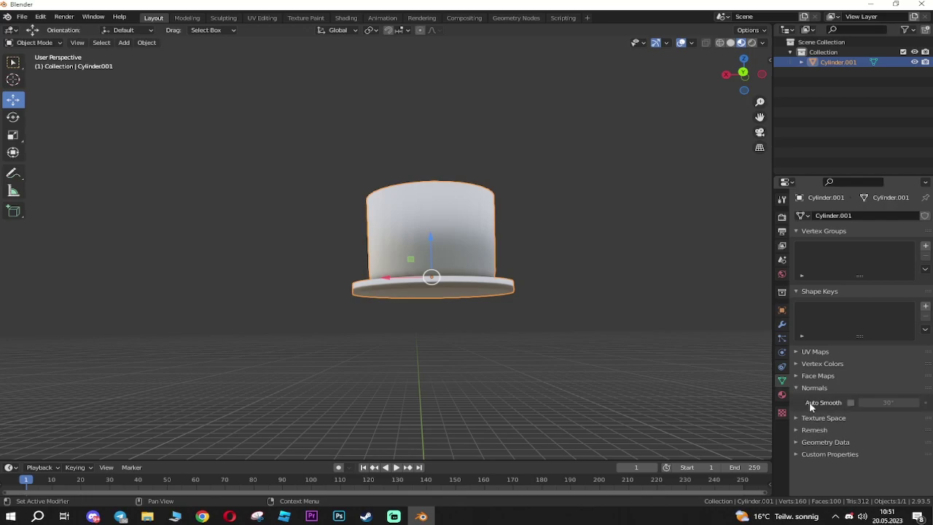
click(851, 402)
click(562, 336)
mouse_move(562, 336)
middle_down()
mouse_move(489, 385)
mouse_move(558, 352)
mouse_move(548, 362)
mouse_move(489, 307)
mouse_move(471, 329)
mouse_move(466, 364)
mouse_move(476, 309)
mouse_move(486, 319)
middle_up()
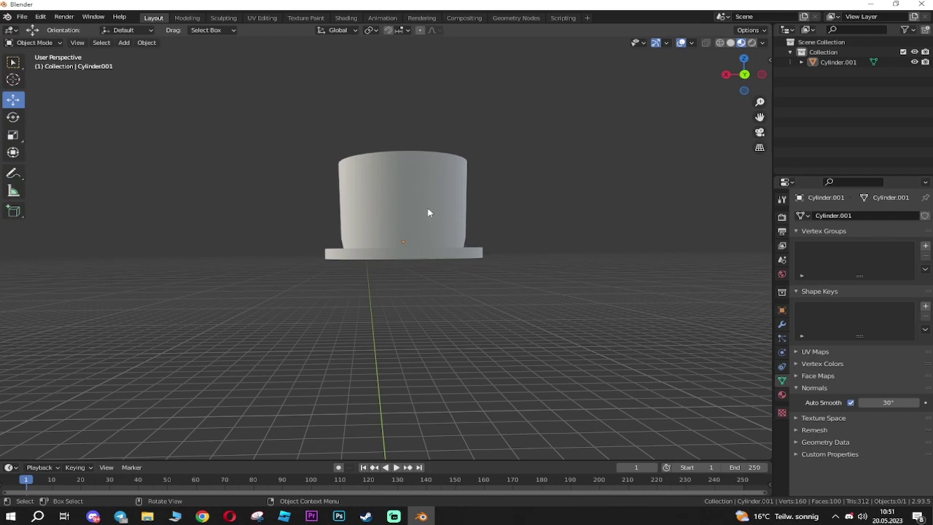
- Switch to the UV Editing workspace, select the hat and enter Edit Mode on it
key(Tab)
key(Tab)
click(263, 18)
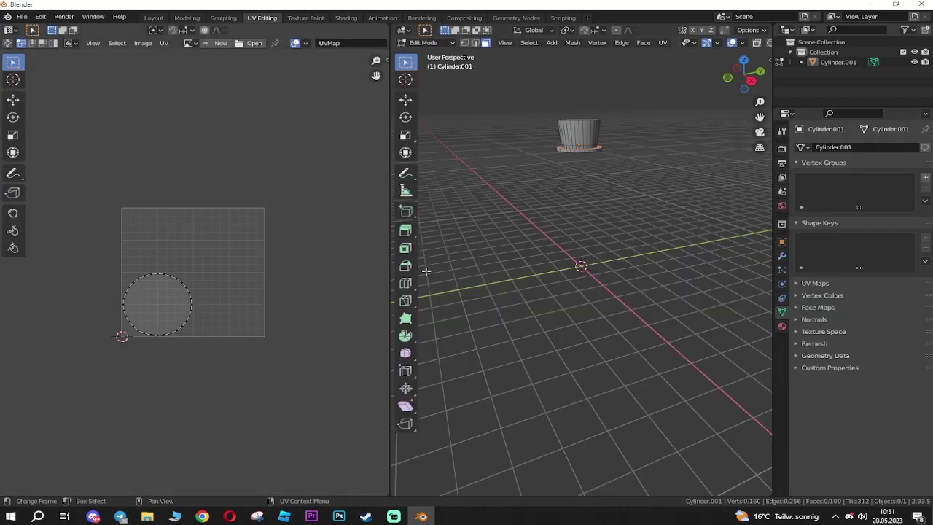
middle_drag(610, 202, 584, 370)
key(Tab)
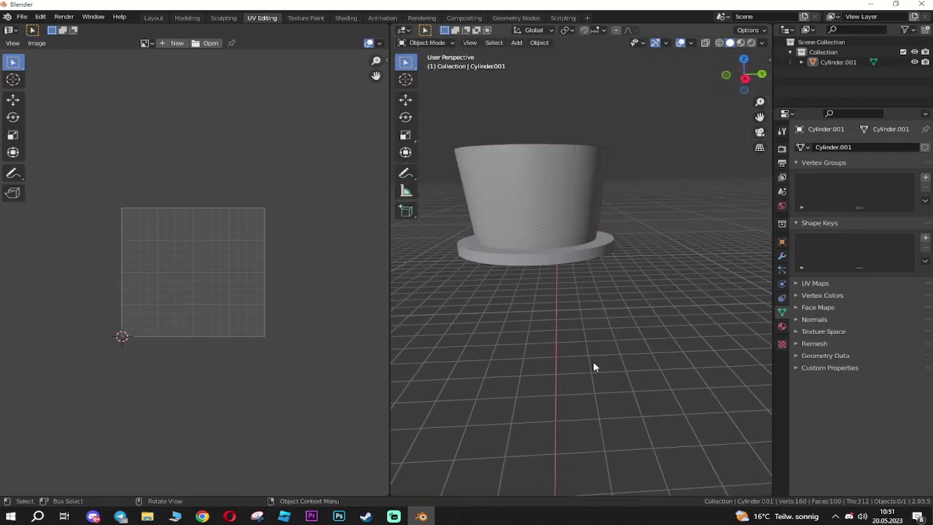
click(531, 213)
key(Tab)
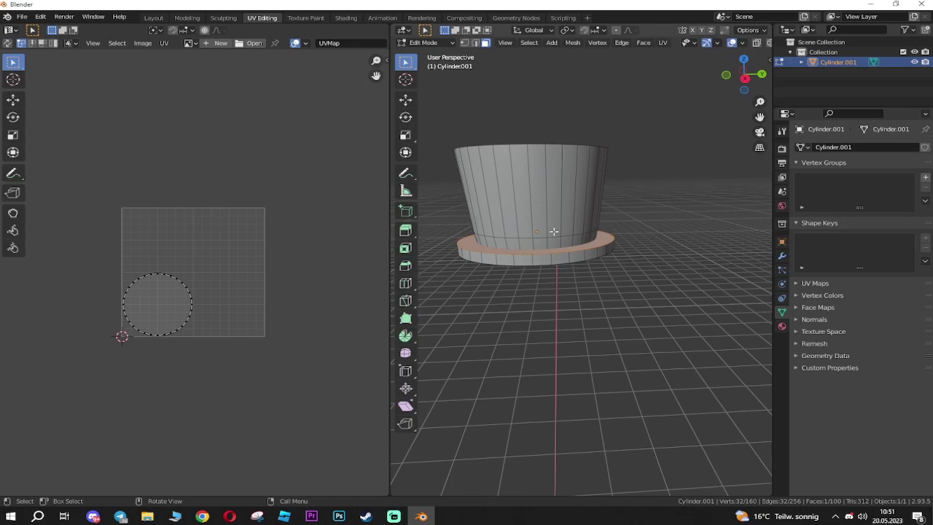
- Select one side face of the crown and extend the selection to all faces linked to it
key(a)
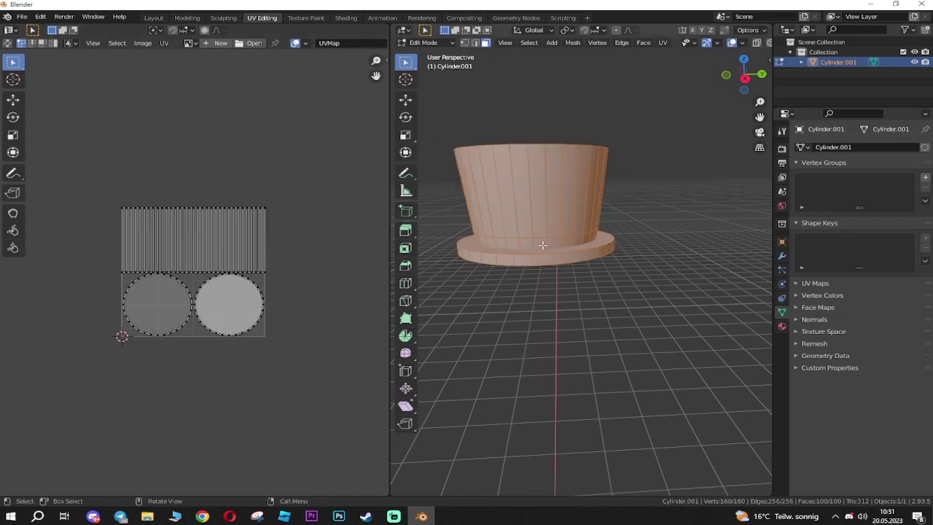
key(Tab)
key(Tab)
click(543, 214)
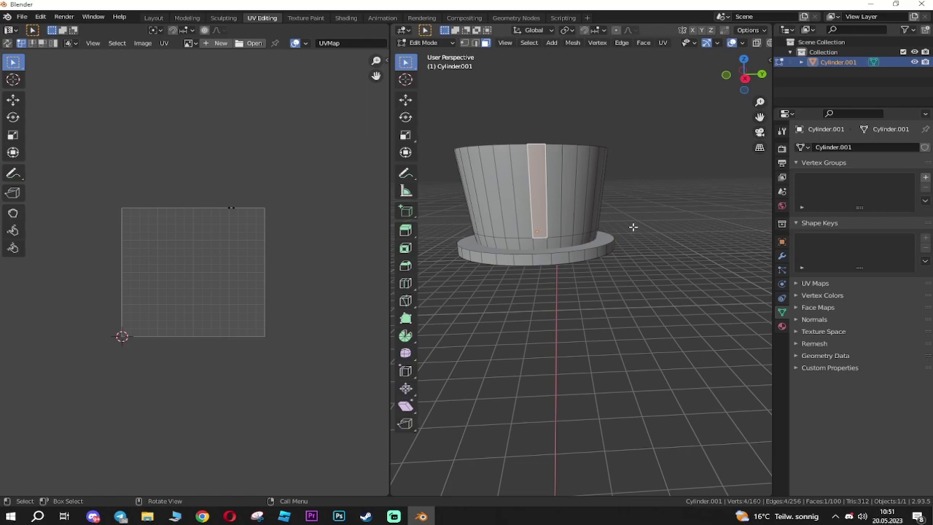
middle_drag(545, 218, 513, 257)
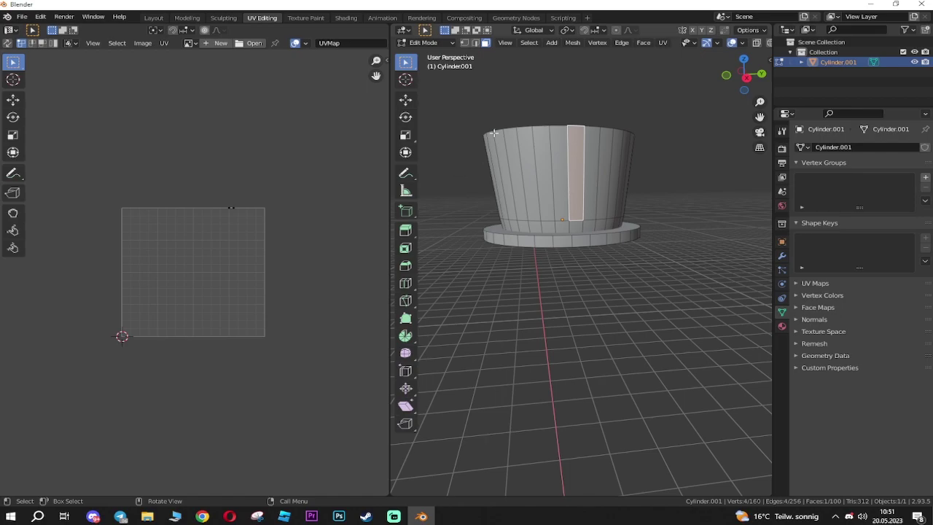
click(563, 161)
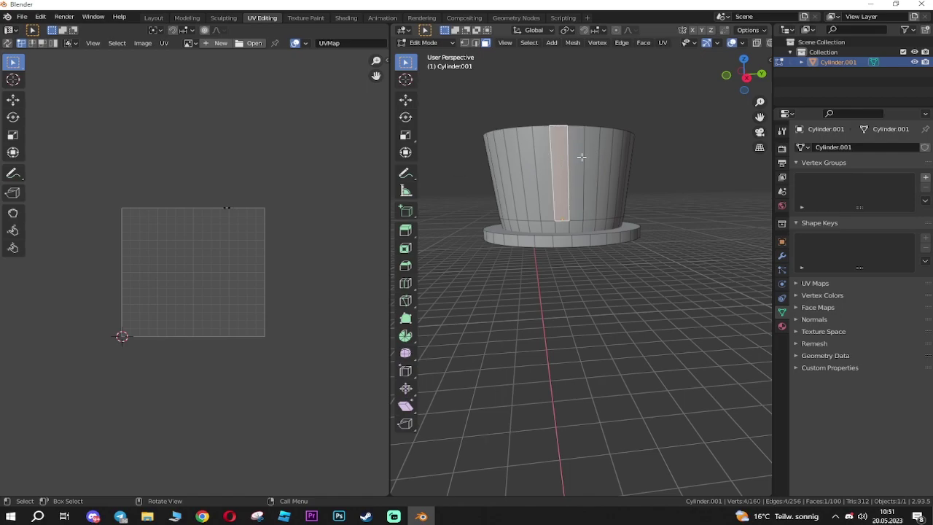
key(ctrl+l)
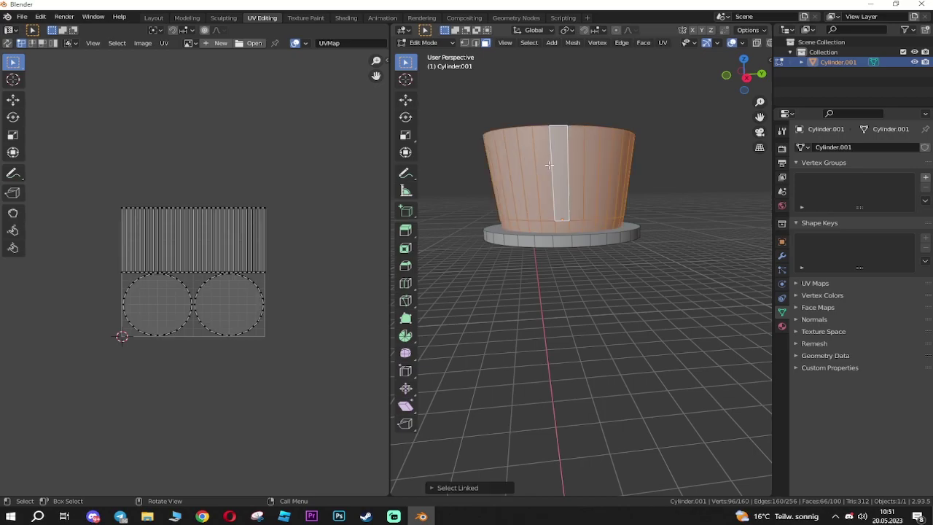
- Unwrap the selected crown with Project from View in the right orthographic view
mouse_move(630, 175)
middle_down()
mouse_move(625, 238)
mouse_move(625, 179)
middle_up()
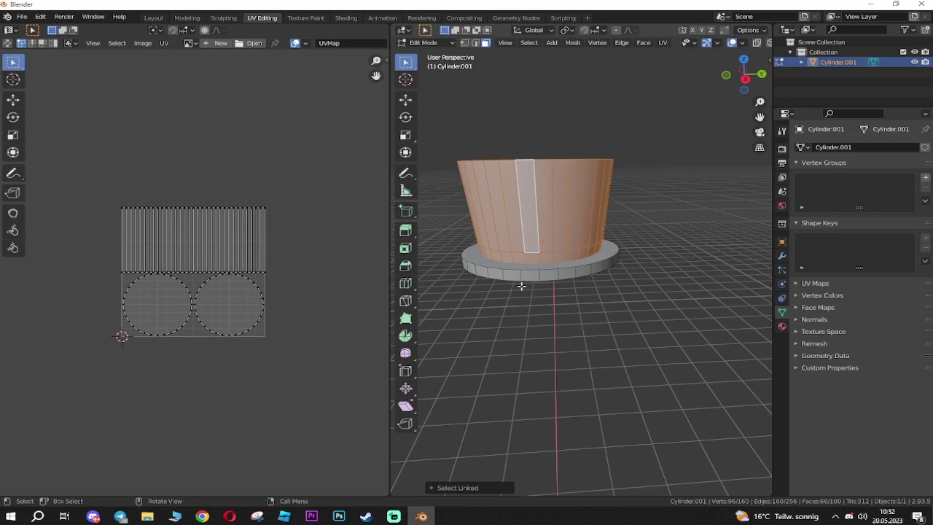
click(745, 81)
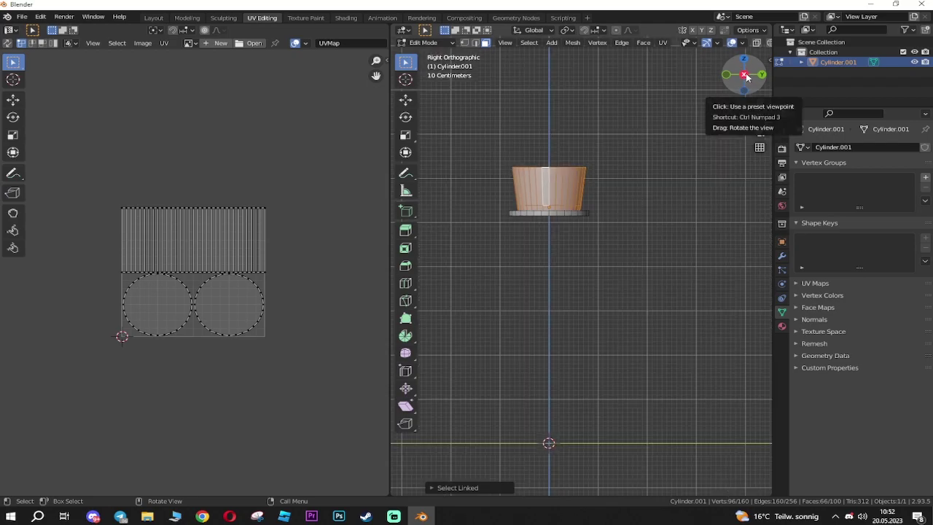
scroll(558, 196, up, 4)
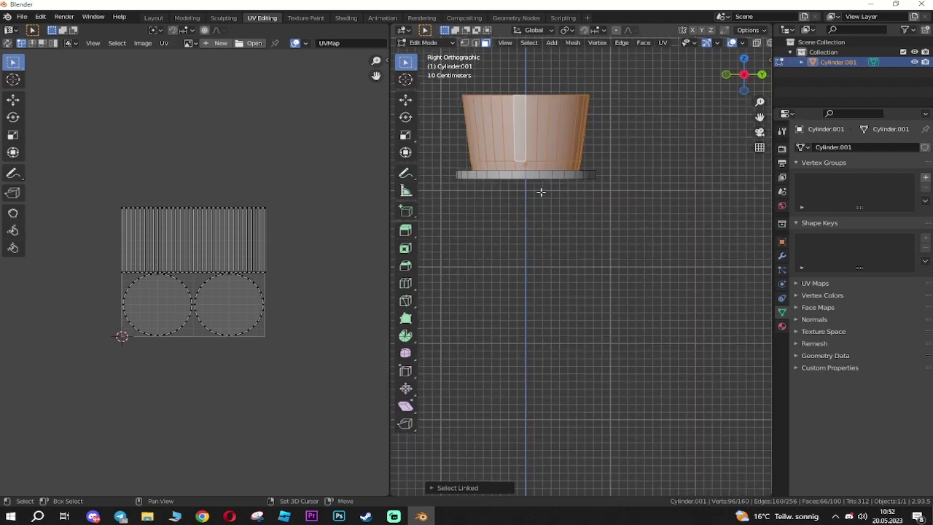
shift+middle_drag(541, 192, 586, 273)
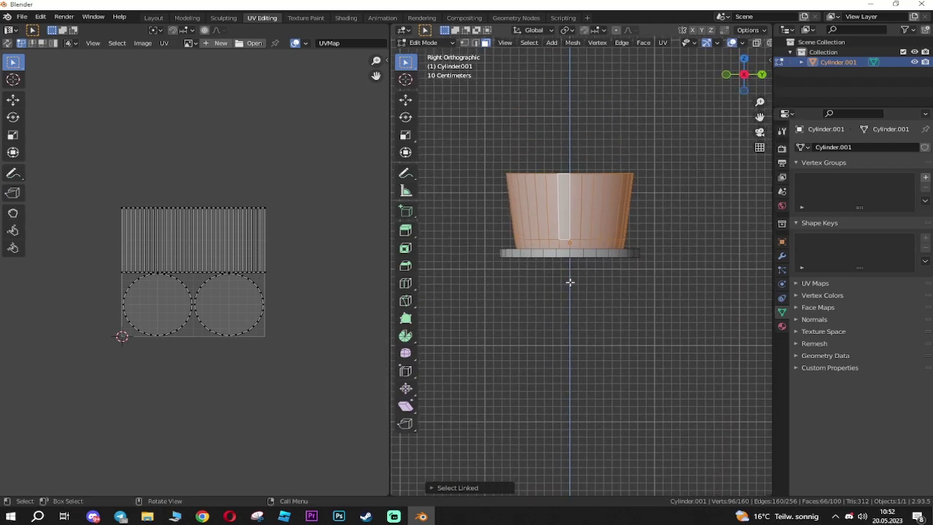
key(u)
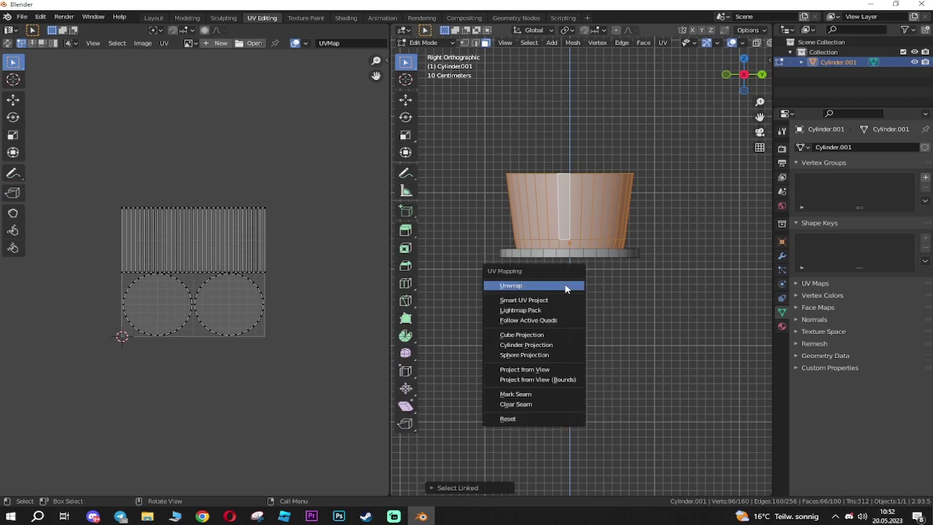
click(529, 368)
scroll(166, 270, up, 4)
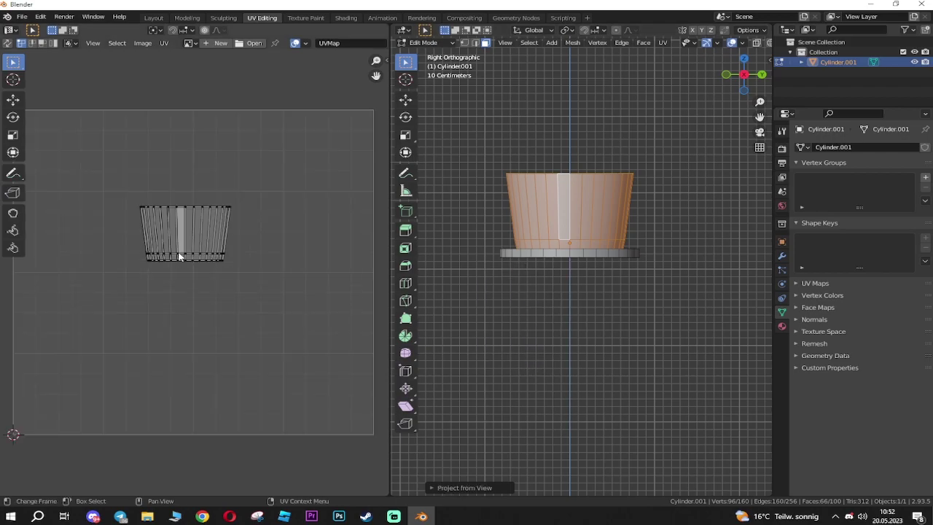
- Enlarge the crown's whole UV island to span most of the UV square's width and move it near the square's upper-left corner
key(a)
click(12, 135)
drag(218, 220, 302, 183)
middle_drag(229, 277, 305, 308)
click(12, 100)
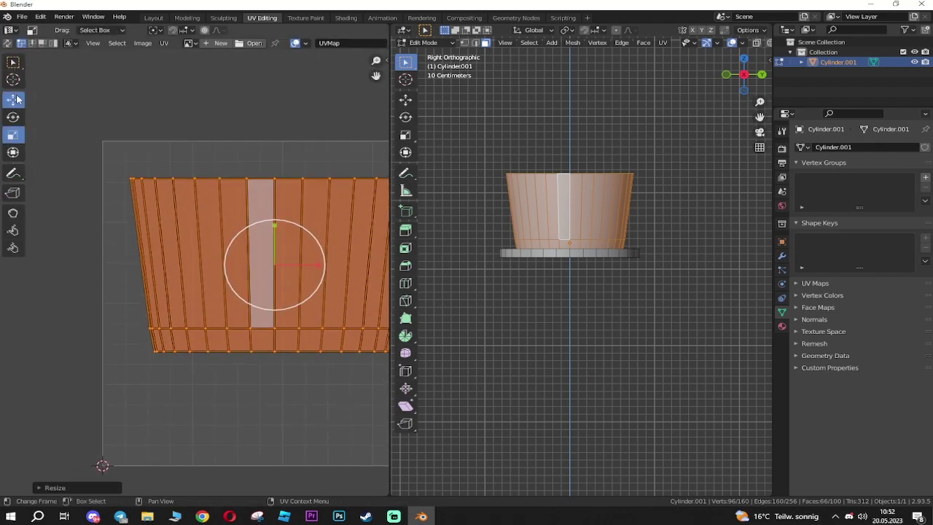
drag(274, 264, 253, 234)
middle_drag(275, 283, 174, 250)
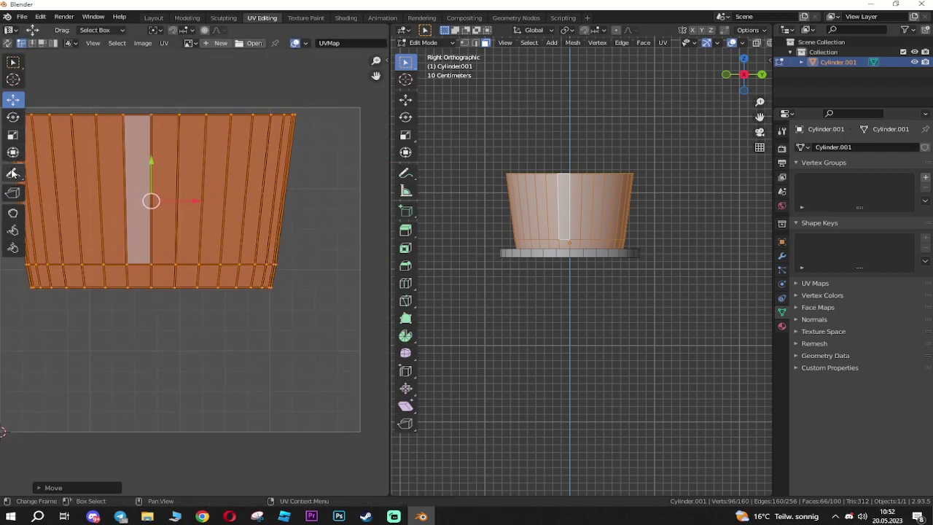
- Select only the flat top face of the hat's crown in Edit Mode
middle_drag(583, 287, 593, 323)
key(Tab)
key(Tab)
middle_drag(624, 164, 615, 225)
click(591, 290)
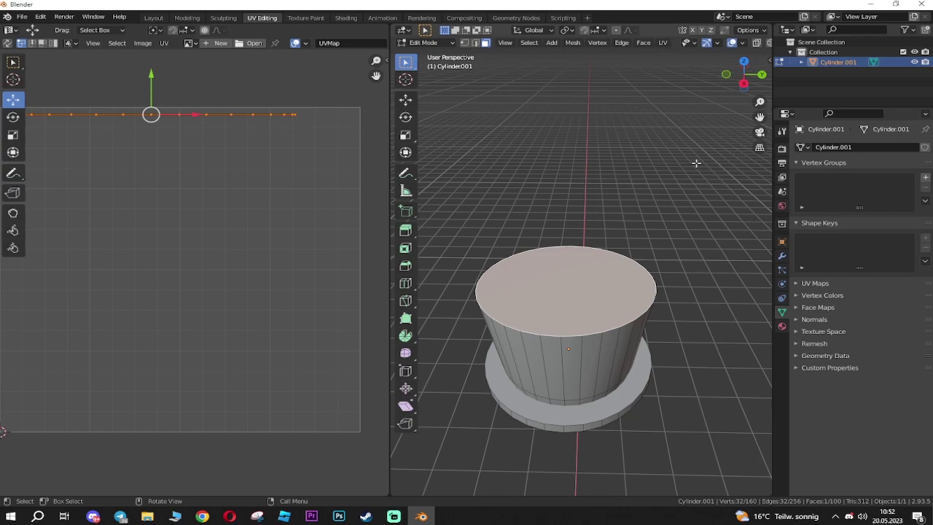
- Unwrap the crown's top face with Project from View in top orthographic view and move its island near the UV square's lower-right corner
drag(744, 73, 745, 65)
click(742, 72)
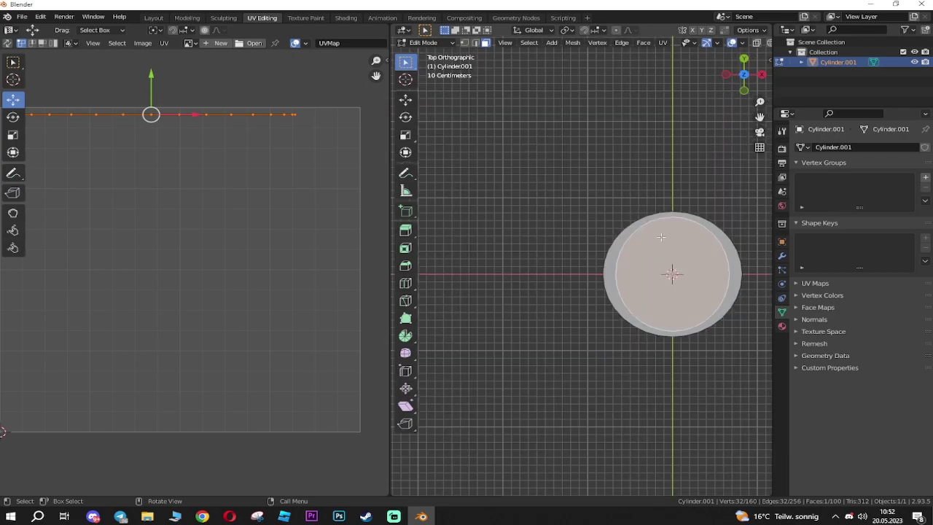
key(u)
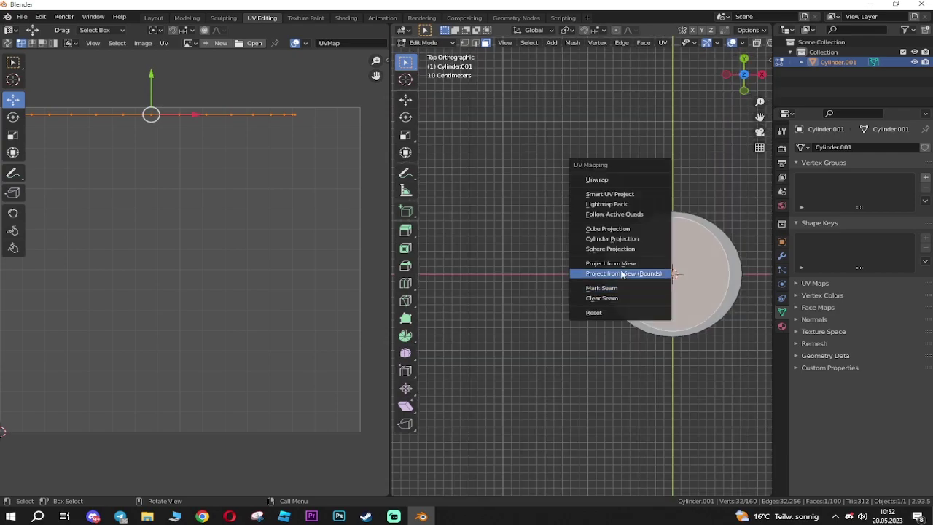
click(632, 264)
drag(245, 274, 299, 379)
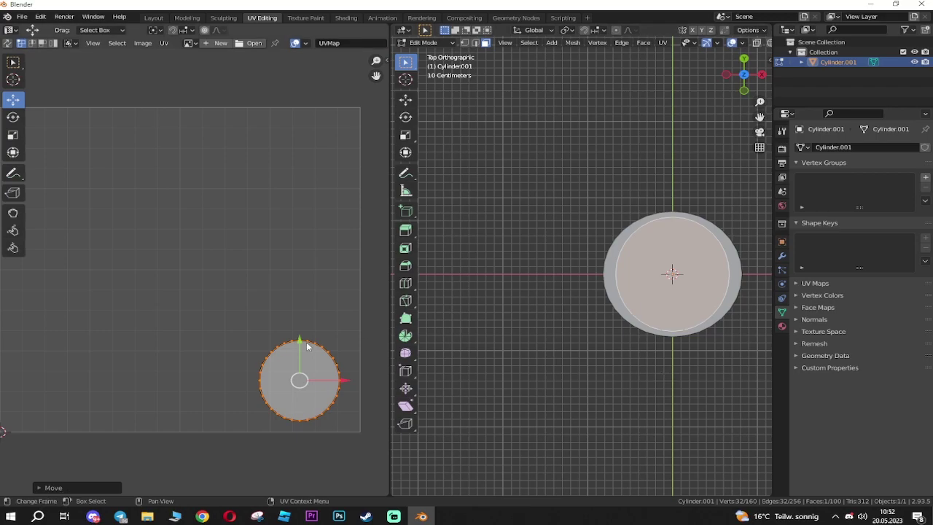
- Select the underside face of the brim and extend the selection to all faces linked to it
middle_drag(662, 313, 668, 180)
key(Tab)
key(Tab)
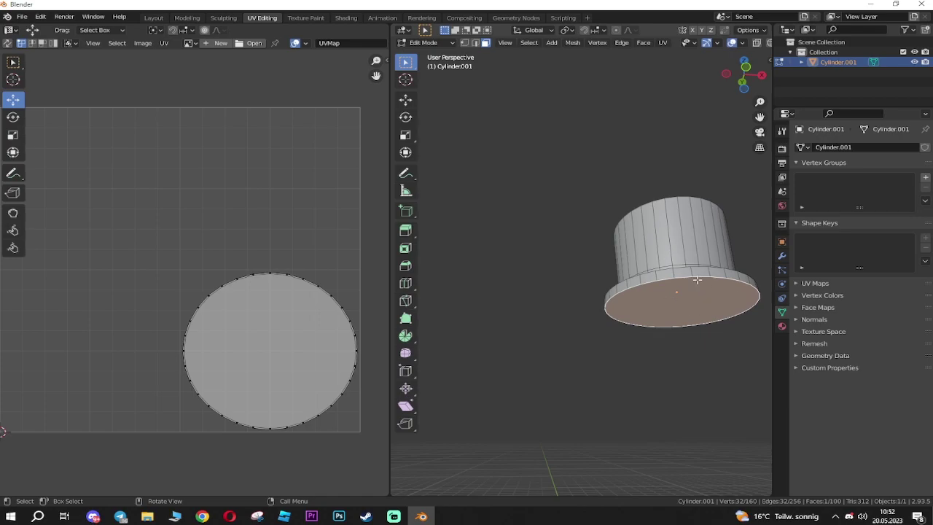
key(l)
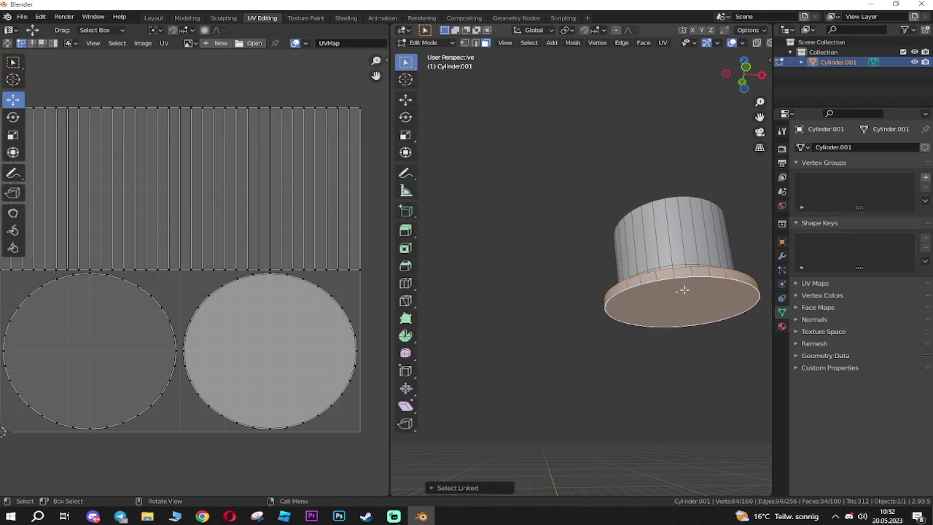
- Unwrap the selected brim with Project from View in the front orthographic view
middle_drag(694, 290, 681, 339)
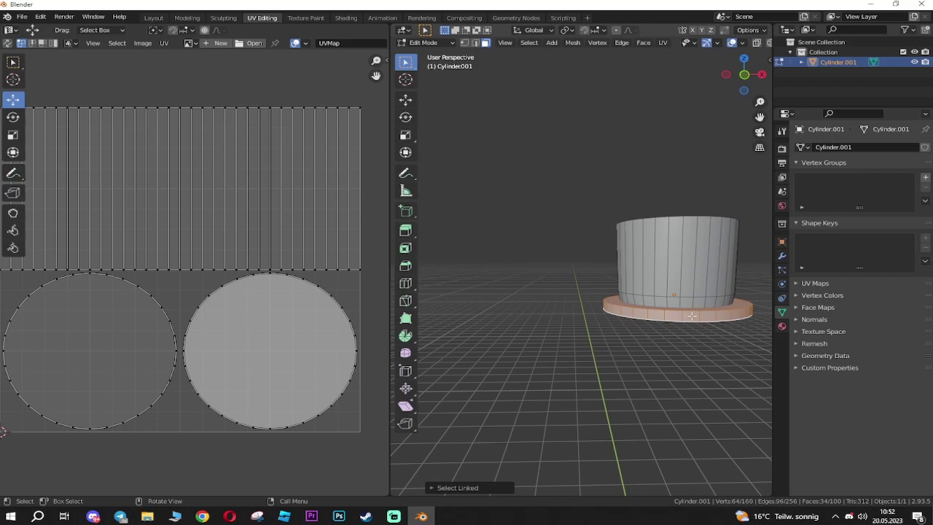
click(744, 74)
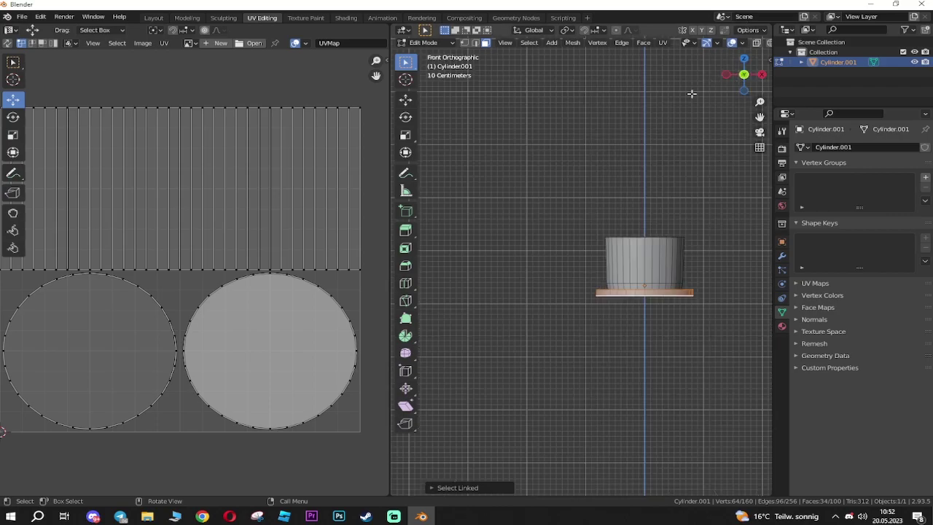
scroll(614, 267, up, 3)
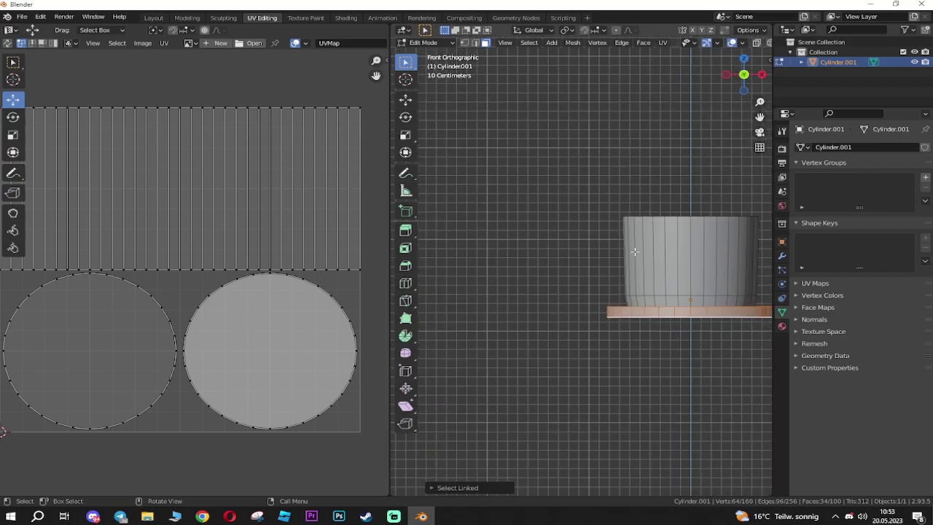
key(u)
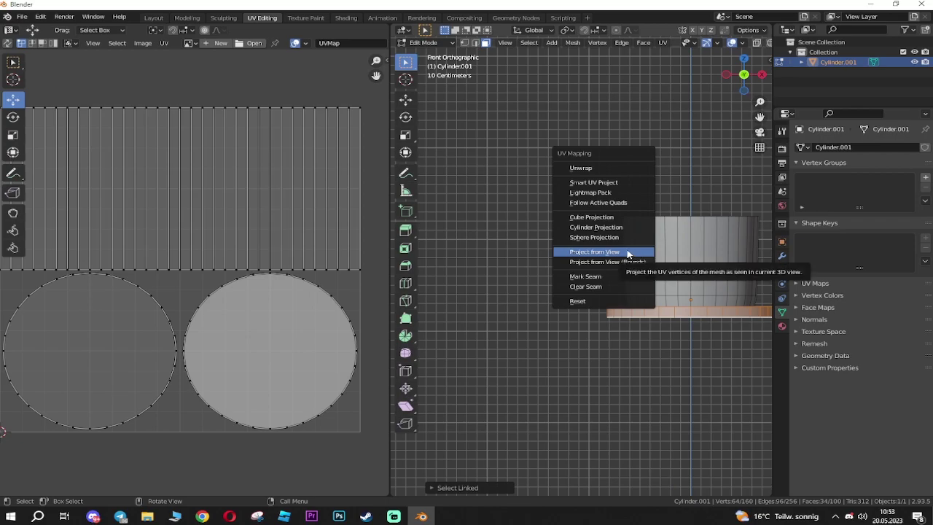
click(631, 252)
- Select the brim's whole UV strip and move it near the lower-left corner of the UV square
key(a)
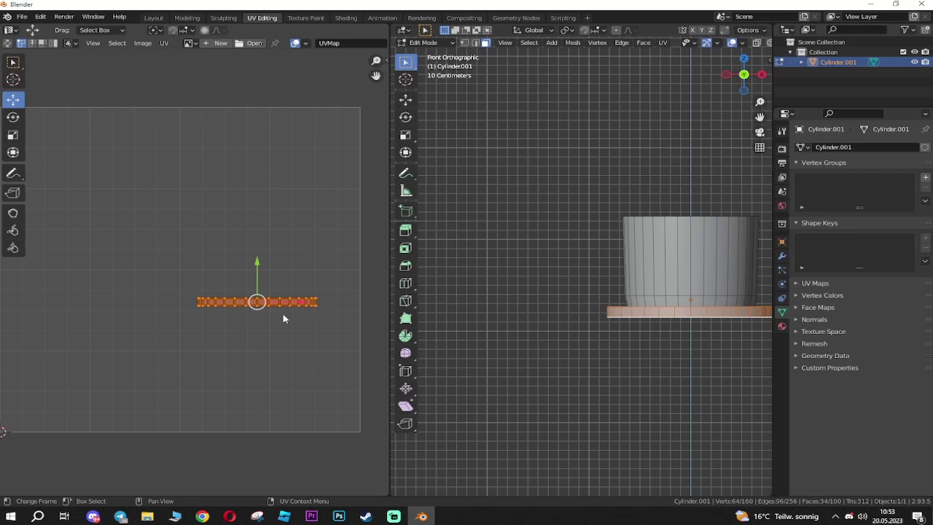
drag(284, 312, 113, 381)
middle_drag(169, 393, 291, 338)
key(g)
click(210, 352)
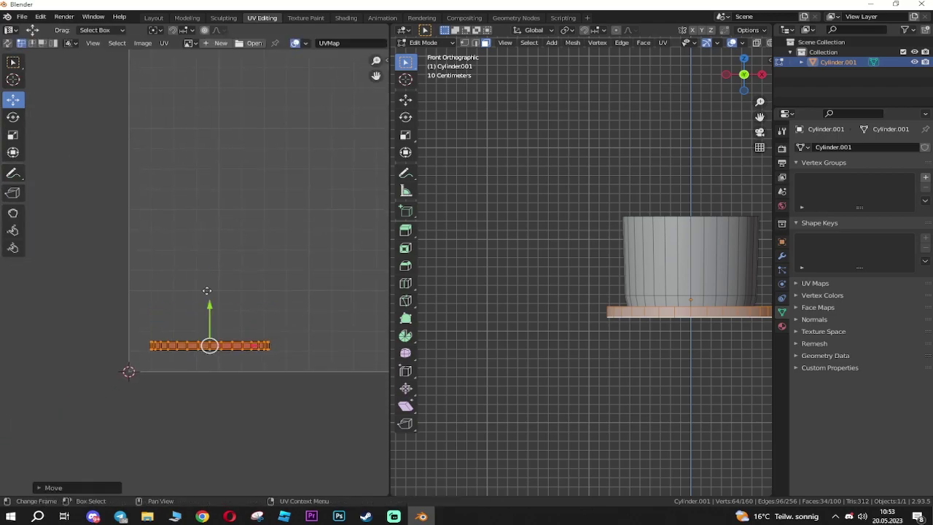
- Stretch the brim's UV strip vertically and horizontally, and shift it so its left end starts just inside the UV square
click(12, 134)
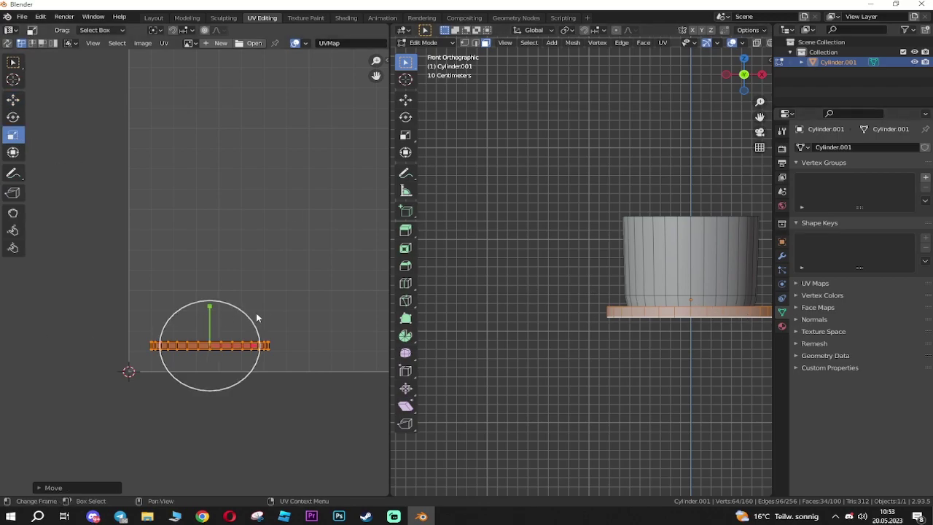
drag(210, 308, 204, 161)
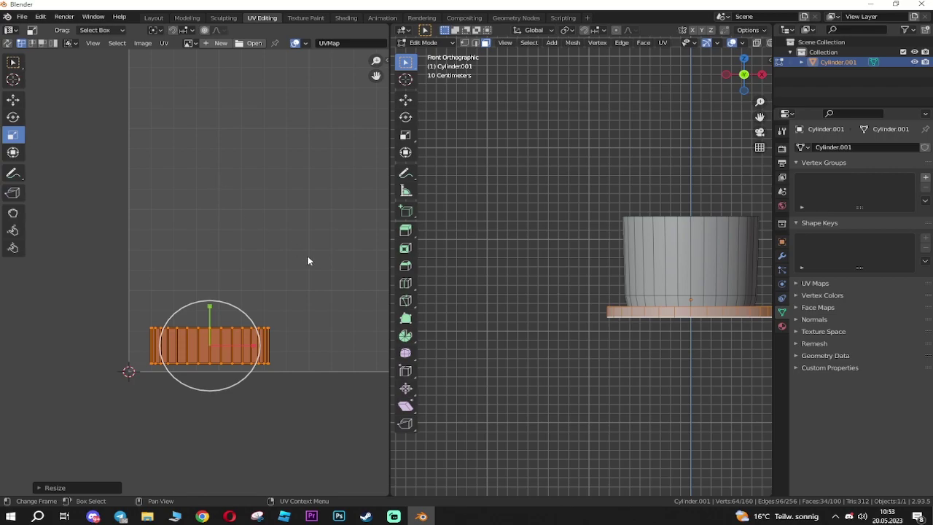
drag(253, 344, 352, 347)
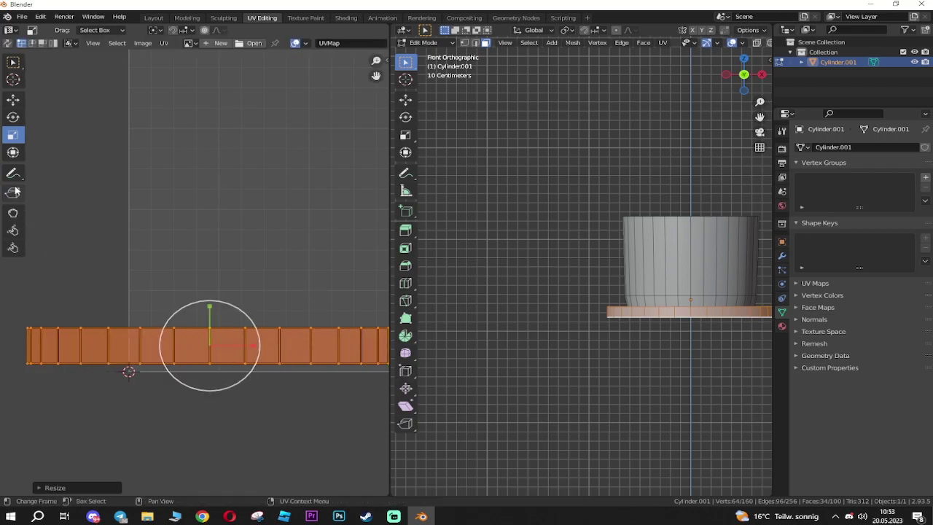
click(13, 99)
drag(208, 340, 336, 325)
middle_drag(368, 310, 236, 299)
scroll(188, 309, down, 4)
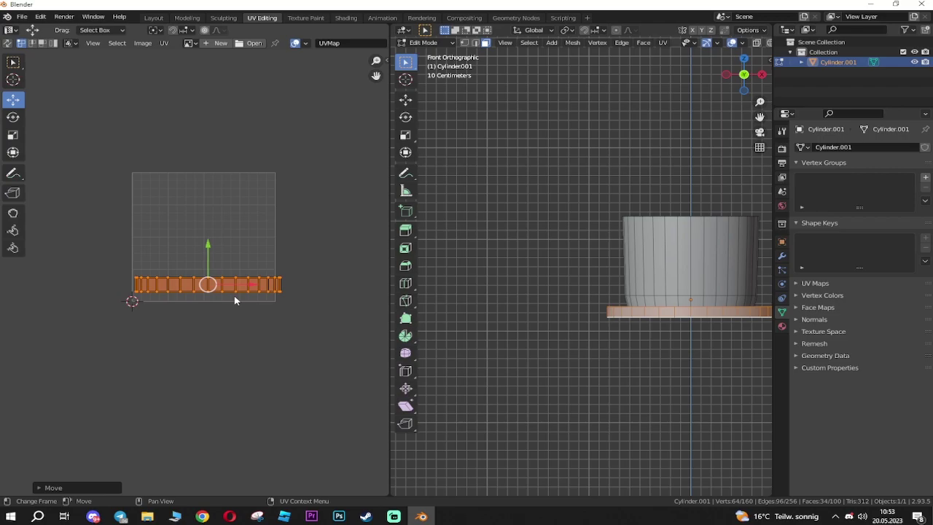
- Narrow the brim's UV strip to about two thirds of the UV square's width and move it back to the left border
click(13, 134)
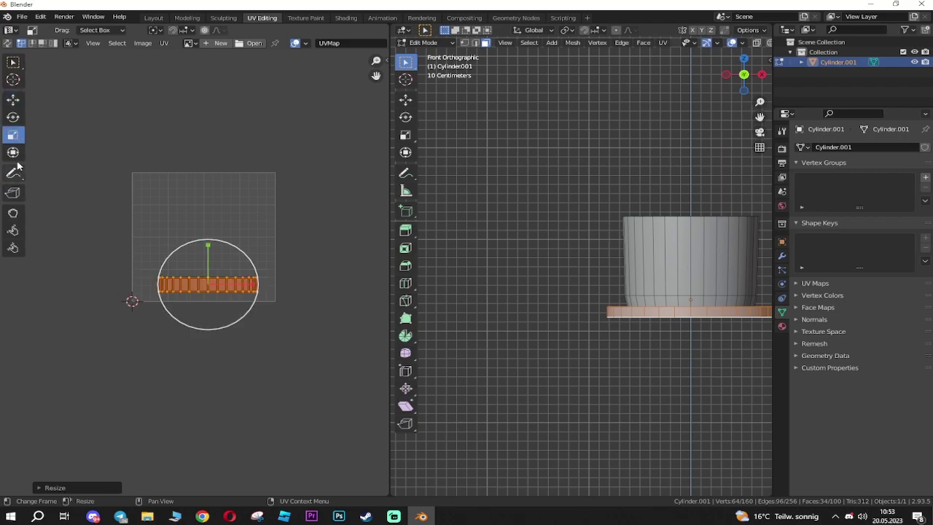
click(13, 99)
drag(207, 284, 186, 283)
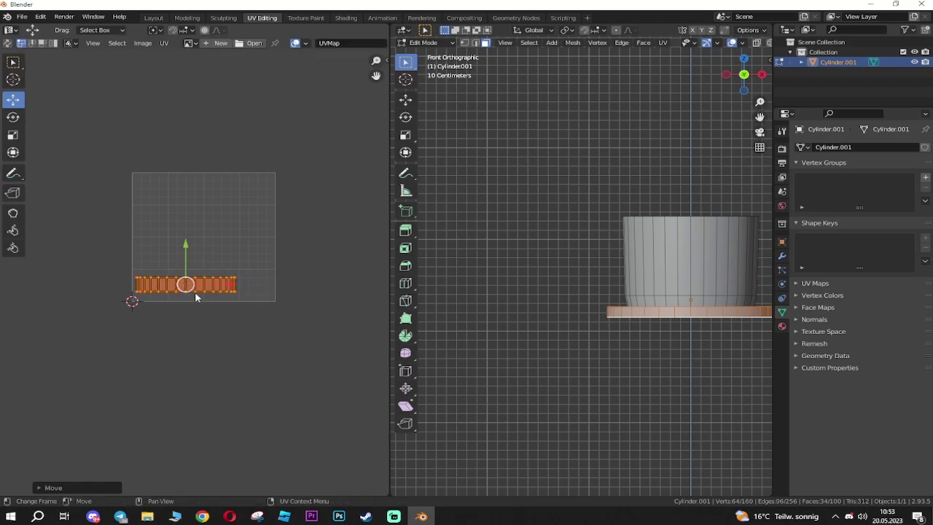
- Select all faces of the hat to show every UV island and inspect the gap between the brim strip and the round island
key(Tab)
key(Tab)
key(a)
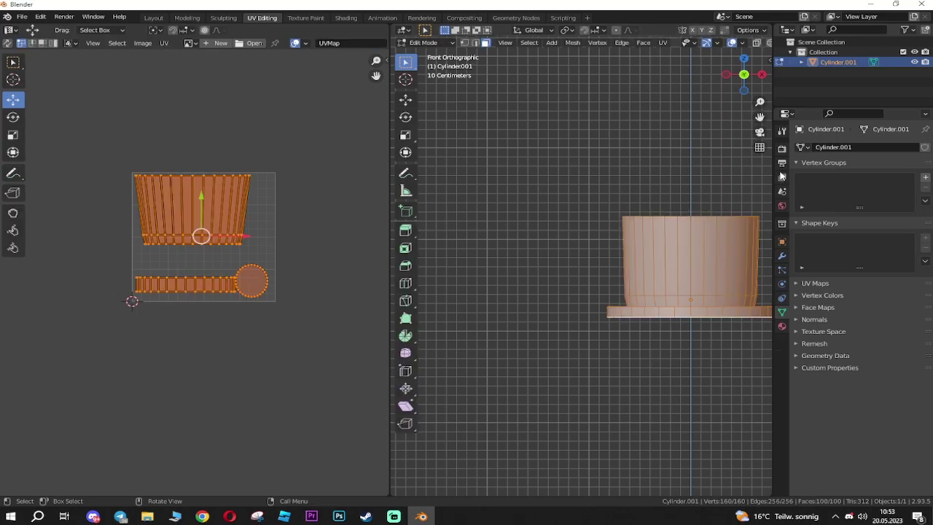
scroll(346, 318, up, 6)
scroll(346, 318, up, 1)
middle_drag(358, 348, 181, 285)
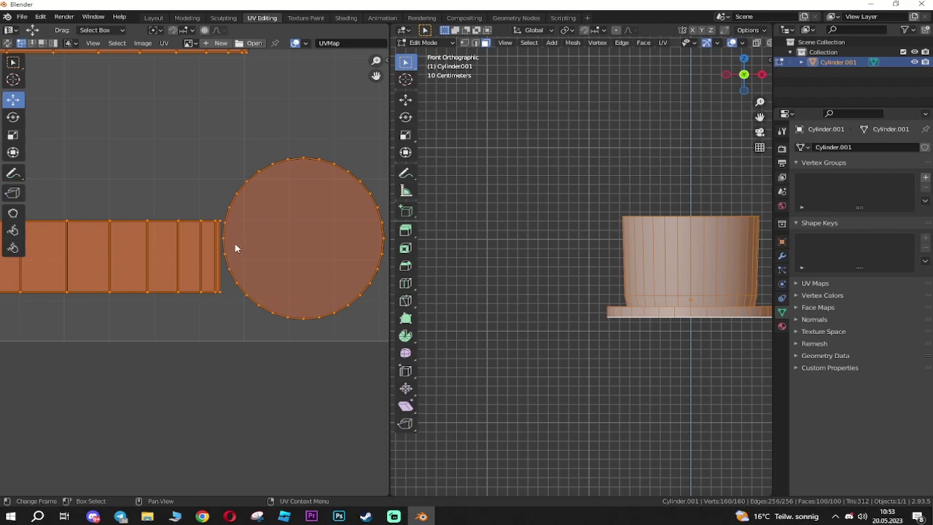
middle_drag(233, 258, 190, 251)
- Select the whole round top-face island and move it slightly away from the brim strip, keeping it inside the UV square
click(181, 231)
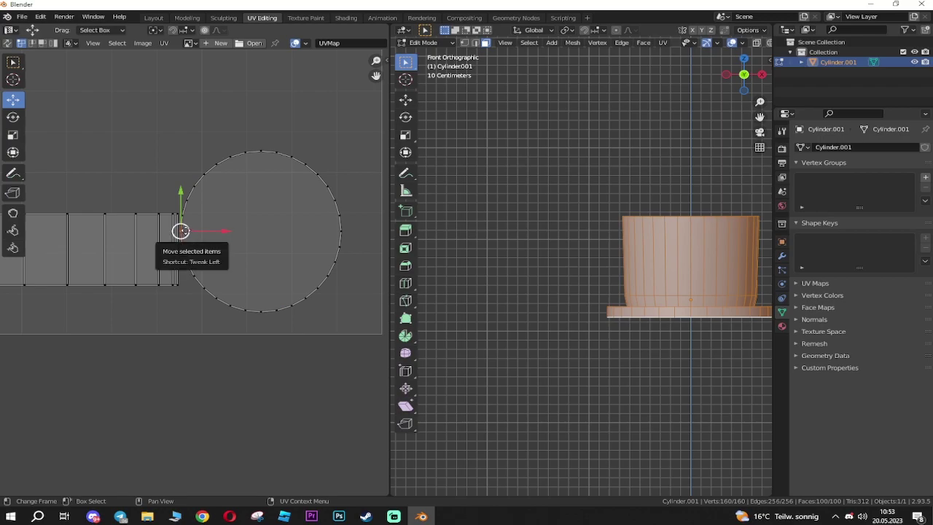
key(l)
key(g)
click(282, 228)
scroll(267, 259, down, 5)
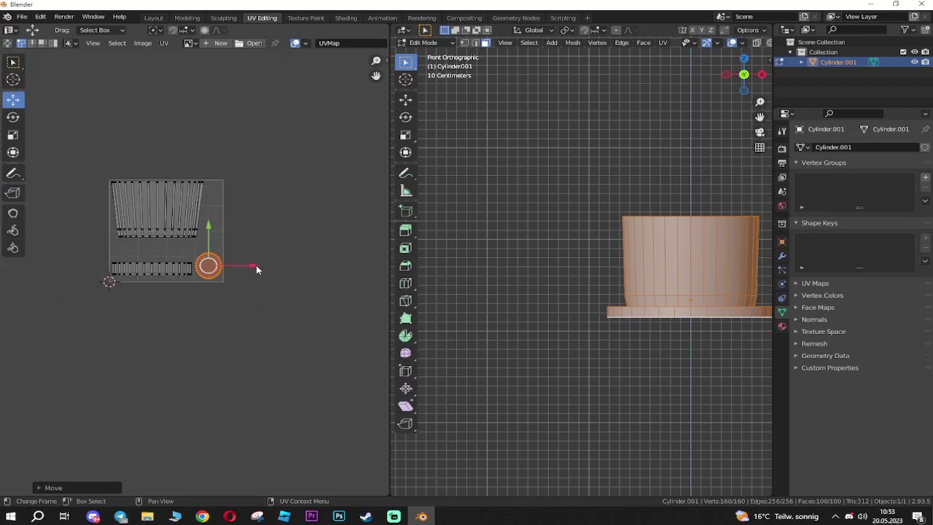
- Select the crown's linked UV island, shift it slightly down and inward from the UV square's border, and deselect it
key(Tab)
key(Tab)
middle_drag(183, 323, 200, 289)
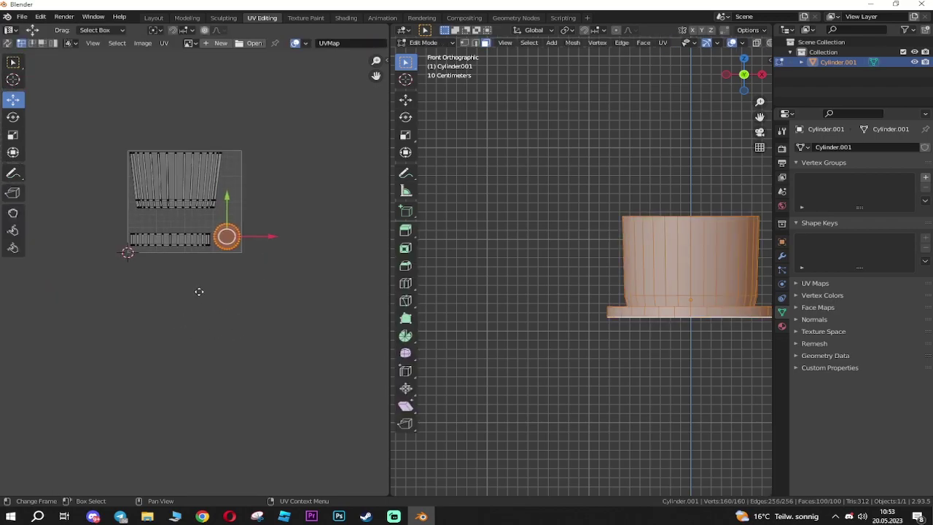
click(200, 208)
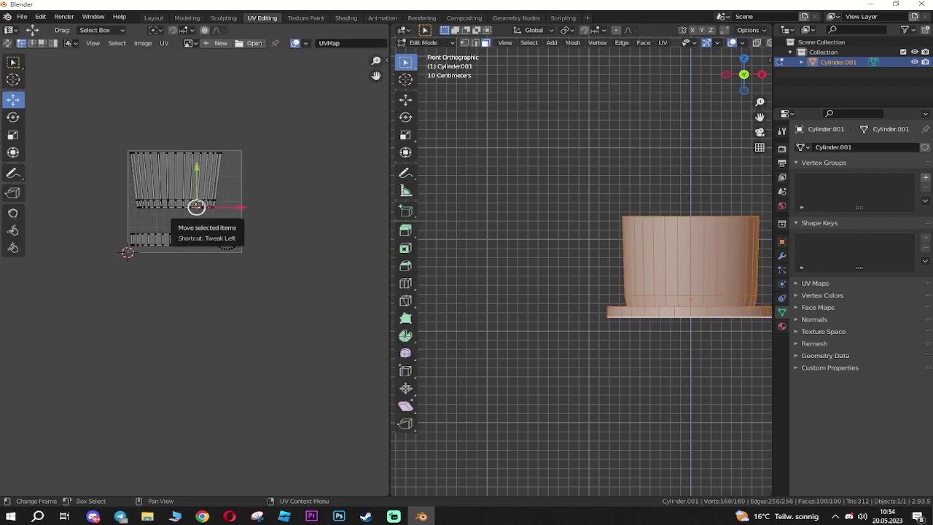
key(l)
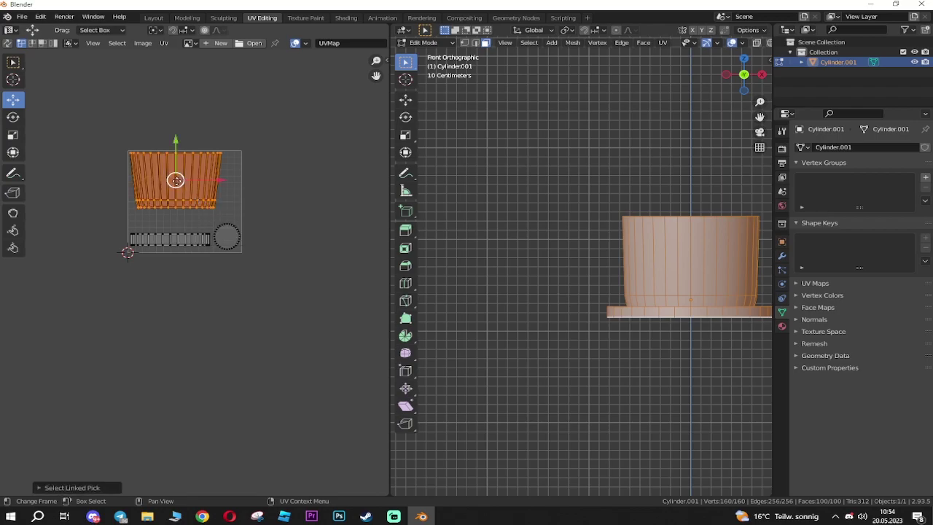
key(g)
click(180, 219)
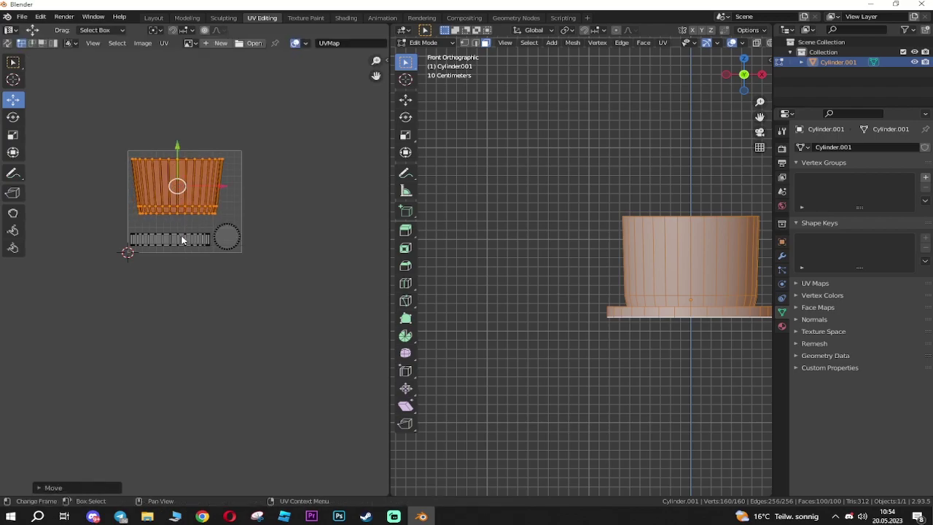
click(216, 287)
- Start exporting the UV layout and choose the Desktop folder as its destination
scroll(191, 298, up, 4)
middle_drag(186, 291, 219, 411)
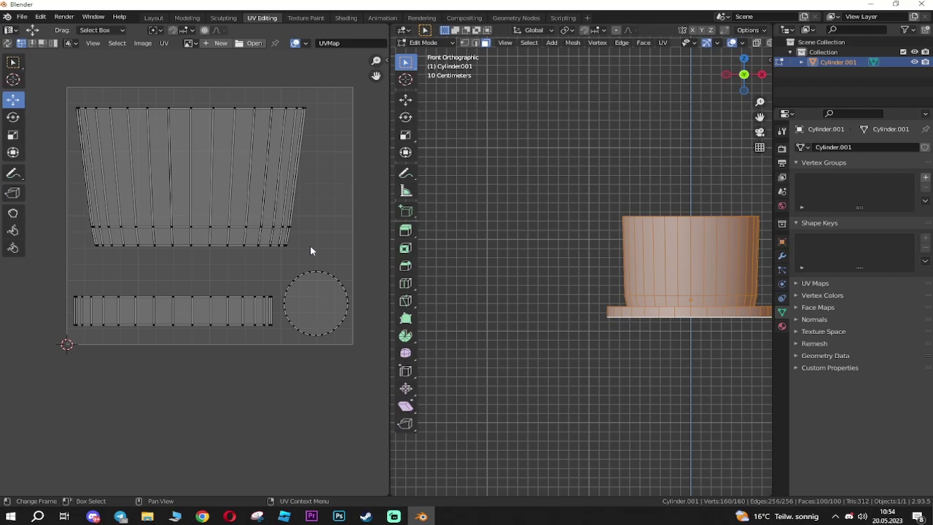
click(166, 44)
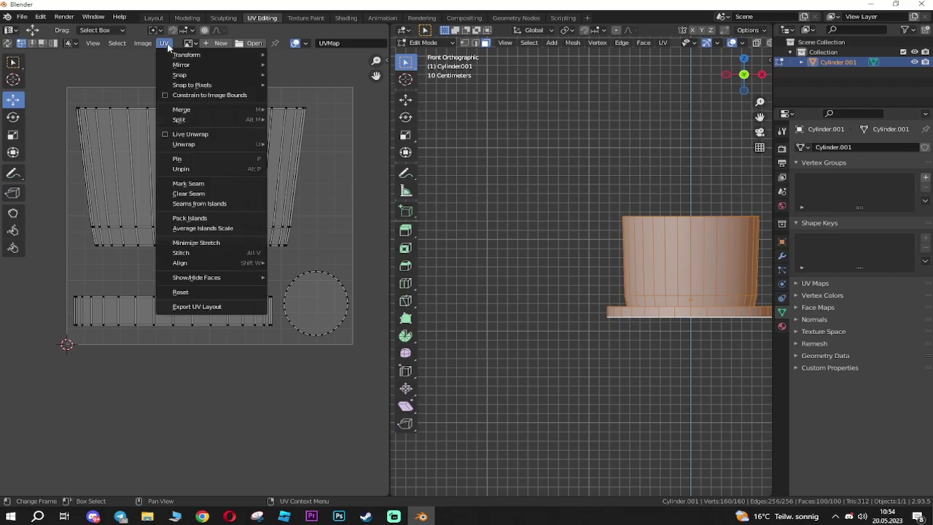
click(217, 307)
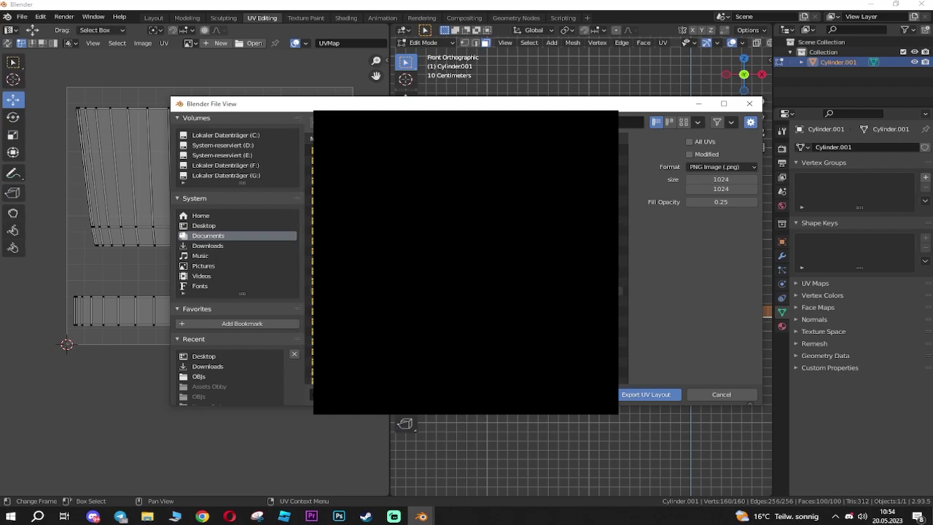
click(204, 226)
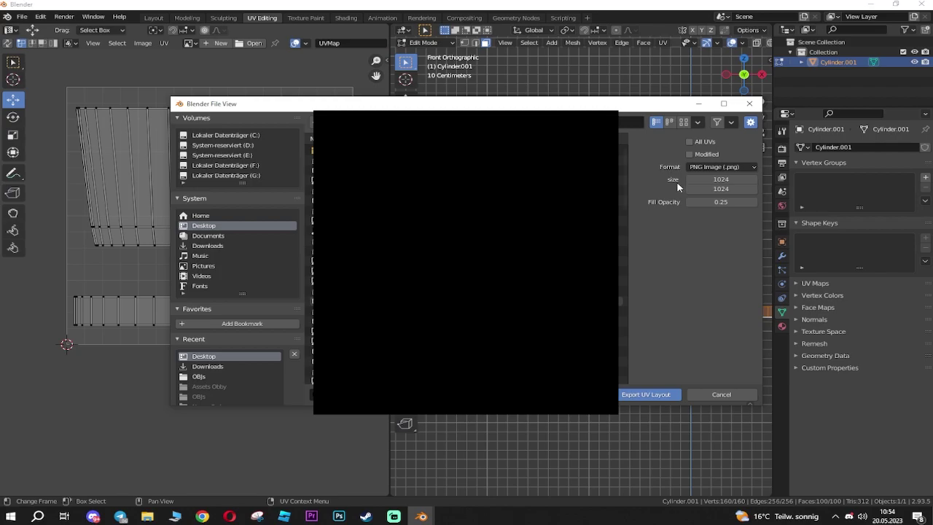
click(741, 177)
click(729, 179)
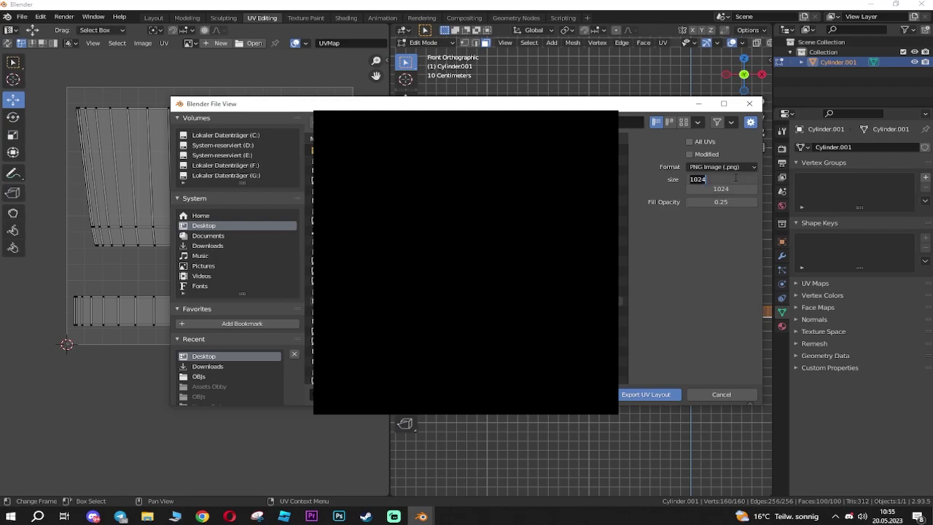
text(256)
key(Tab)
key(Tab)
click(732, 189)
text(2)
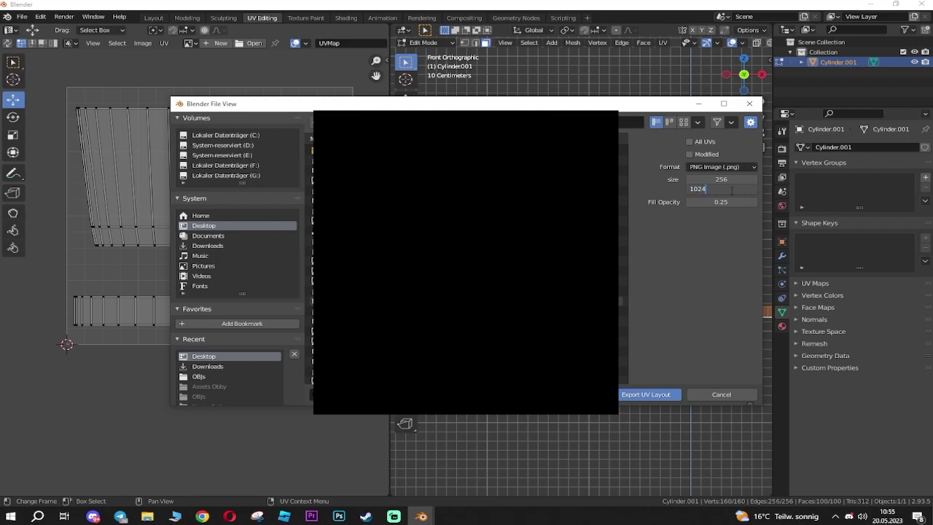
key(Return)
click(723, 180)
text(1024)
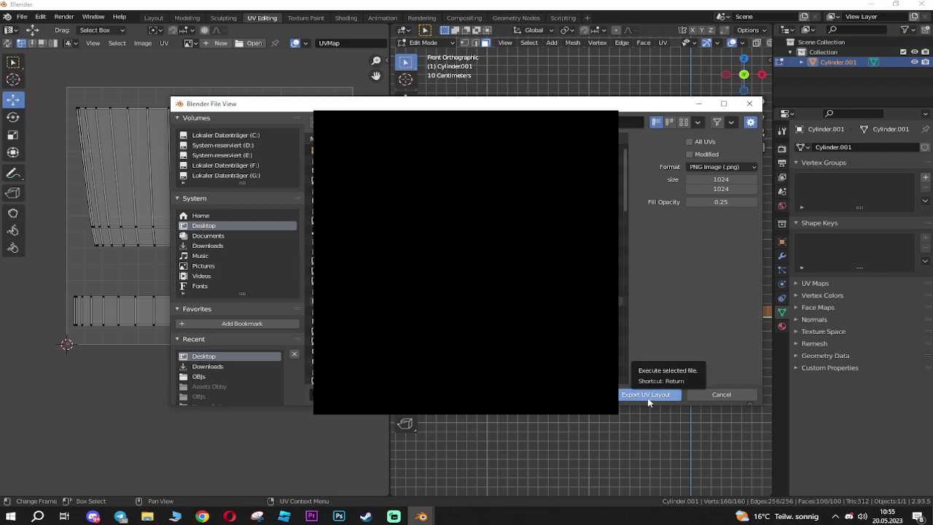
- Export the UV layout as a 1024 by 1024 PNG image and switch to Photopea in the browser
click(648, 398)
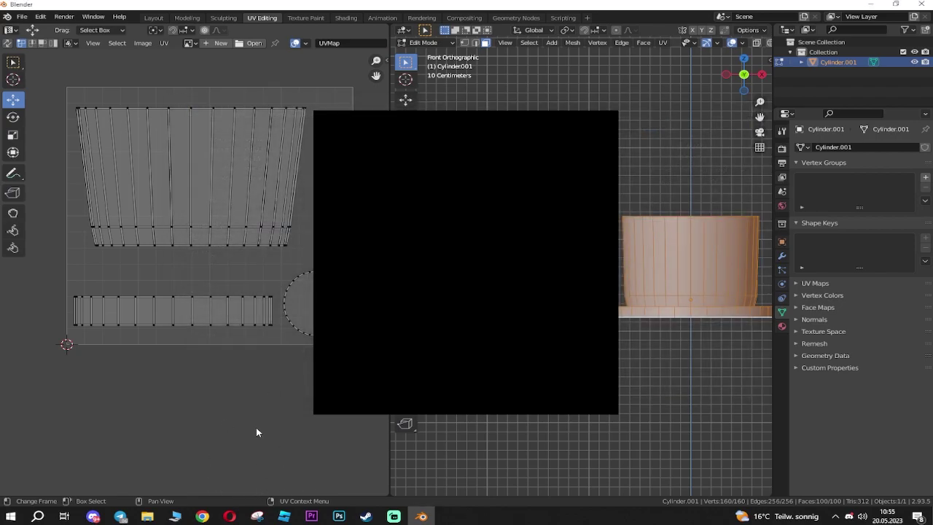
key(alt+Tab)
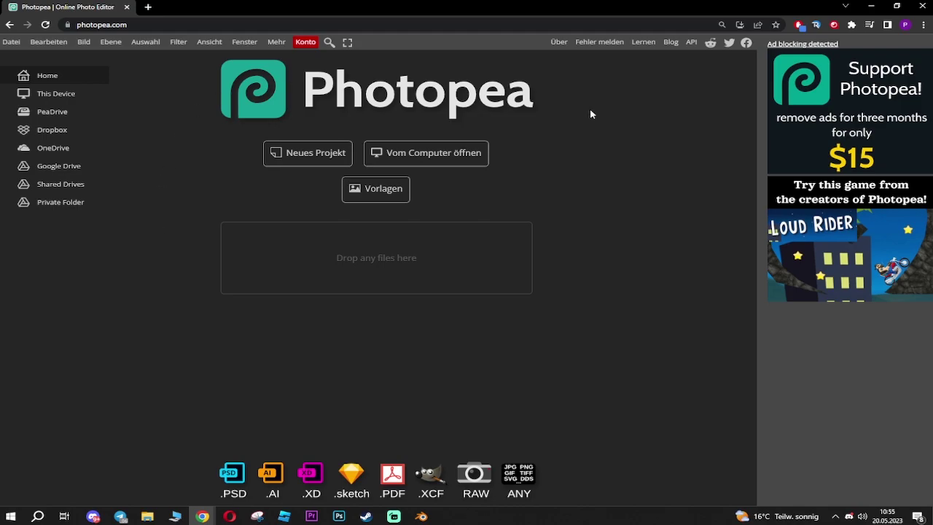
- Open the exported UV Zylinder image from the Desktop and compare it with the UV layout in Blender
click(415, 164)
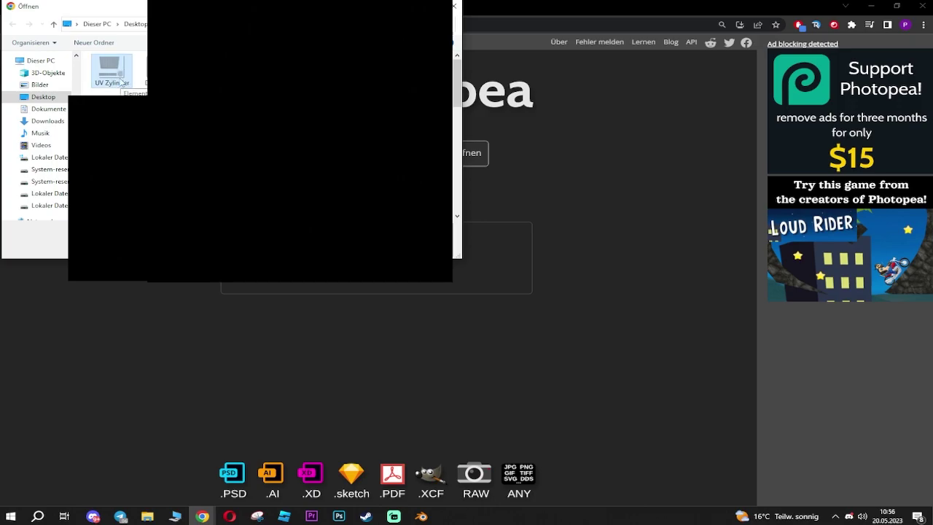
double_click(119, 72)
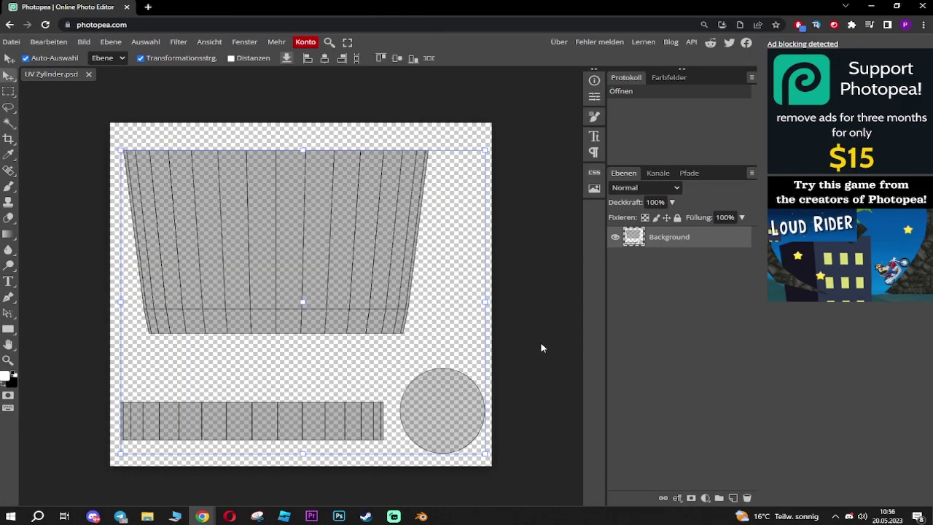
click(541, 348)
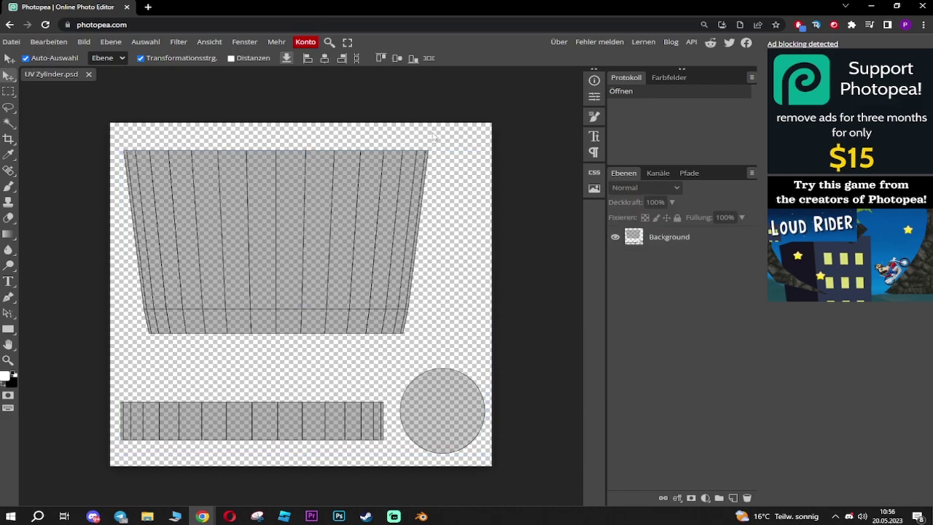
click(422, 516)
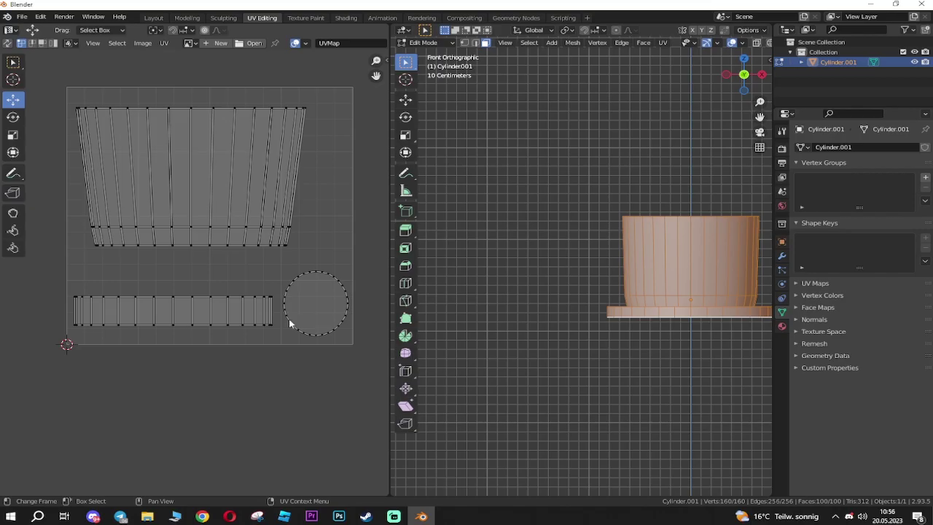
key(alt+Tab)
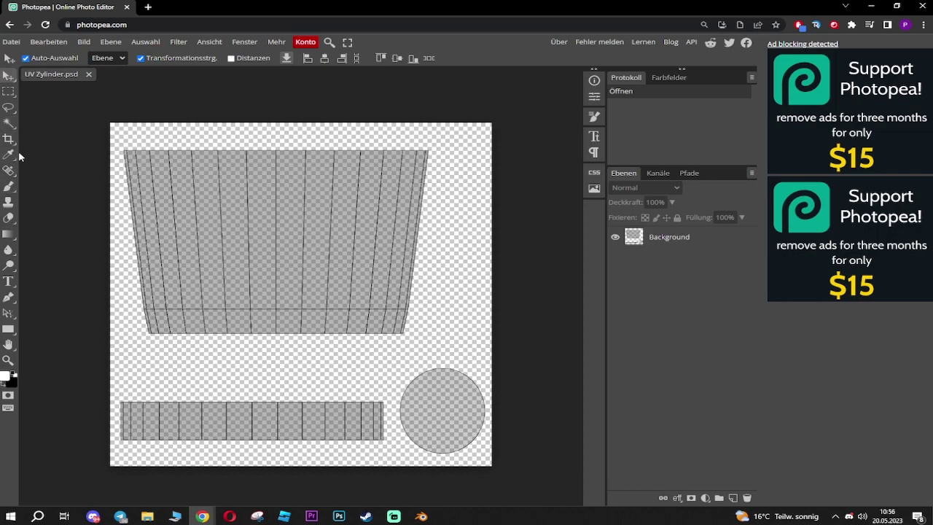
- Outline the large crown UV island with a Polygonal Lasso selection, keeping a small margin around its edges
click(9, 110)
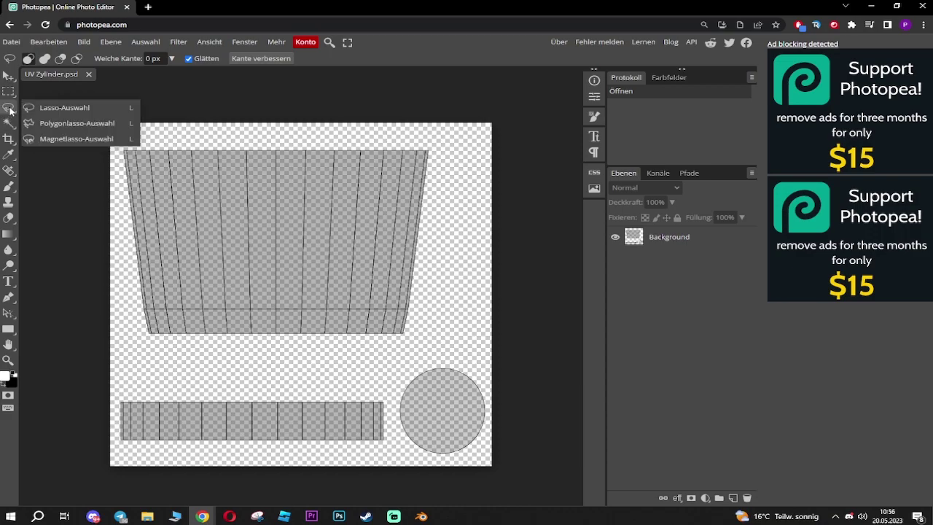
click(63, 126)
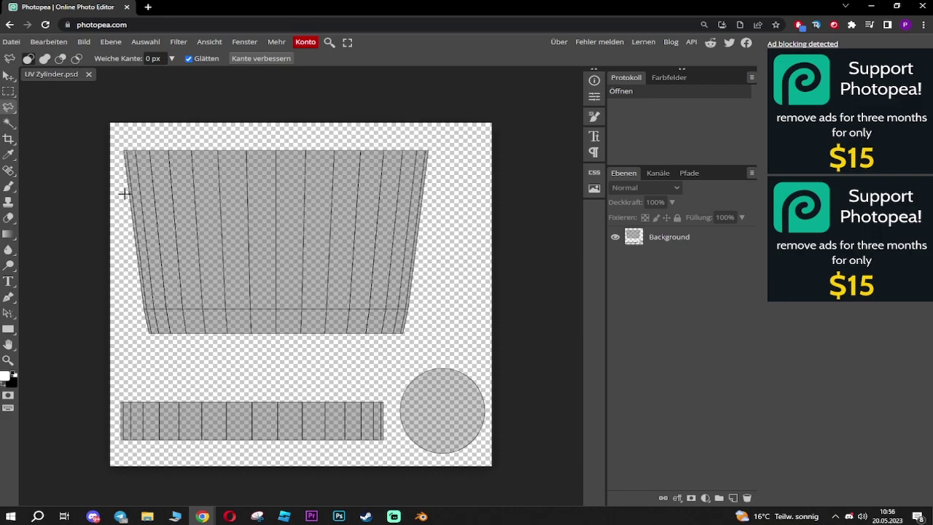
click(125, 151)
click(125, 189)
click(119, 148)
click(431, 150)
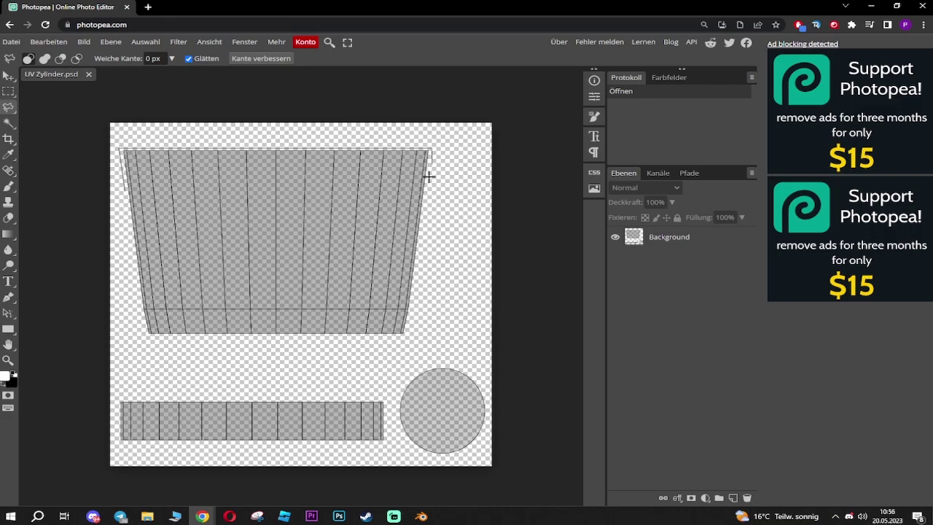
click(406, 340)
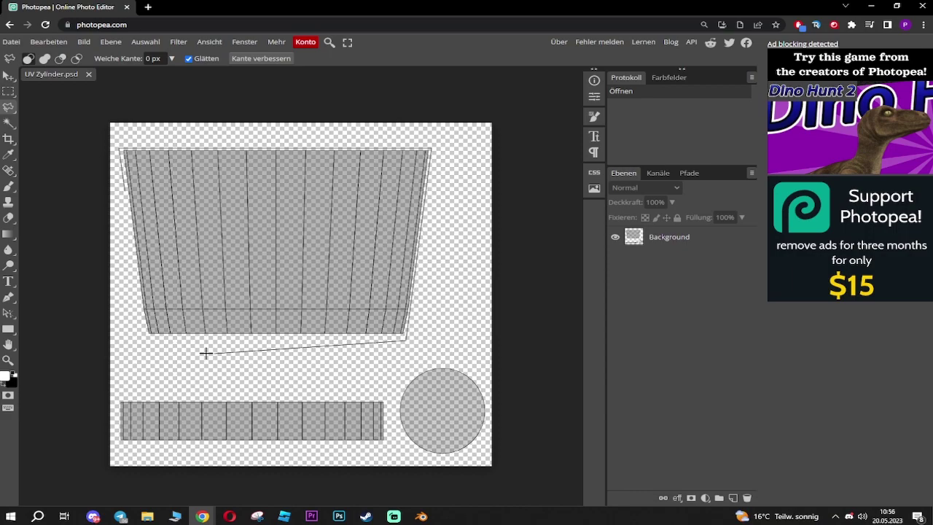
click(144, 337)
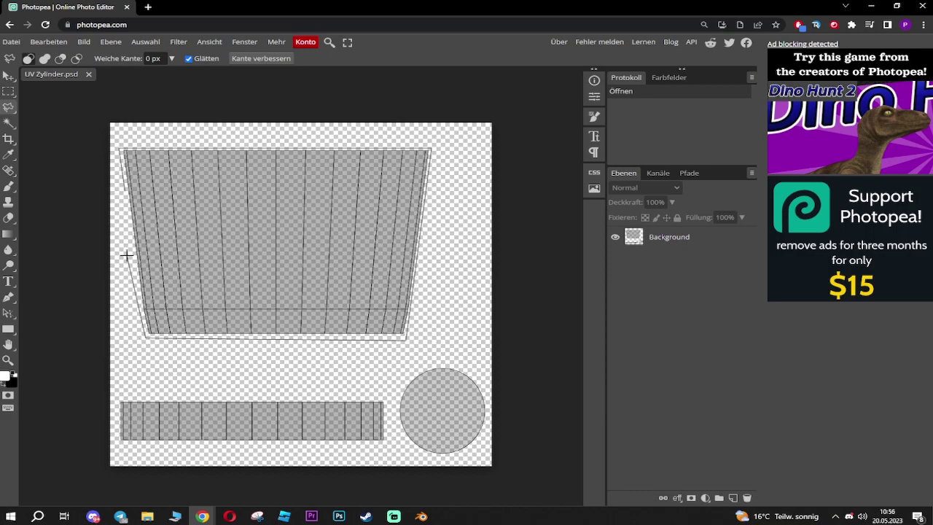
double_click(124, 190)
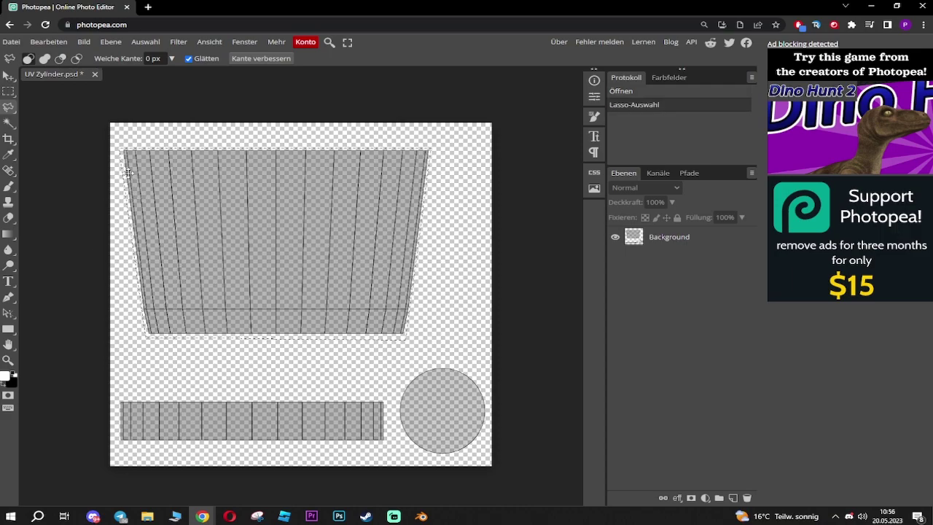
- Add a rectangular selection around the brim strip to the existing crown selection
key(shift)
click(8, 91)
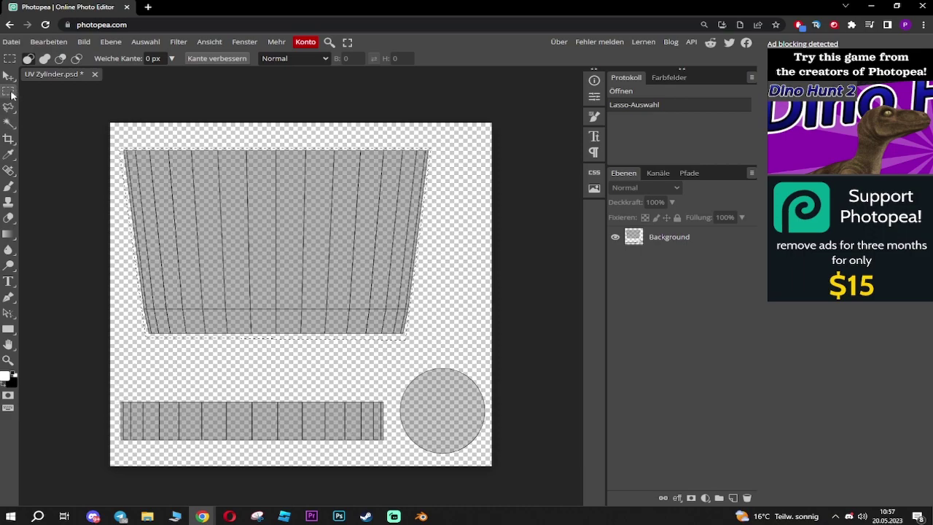
key(shift)
shift+drag(118, 398, 385, 442)
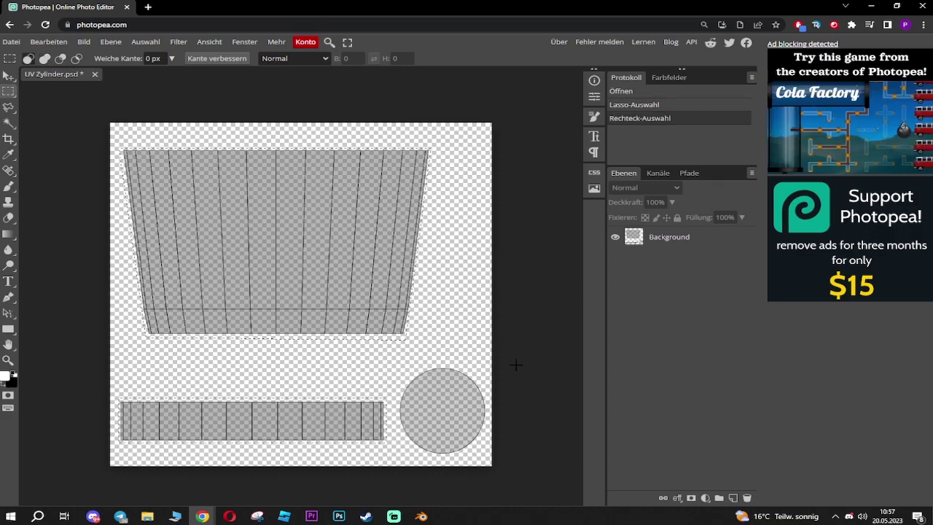
- Set up the Brush tool with a fully saturated bright violet colour and a size of 313 px
click(9, 186)
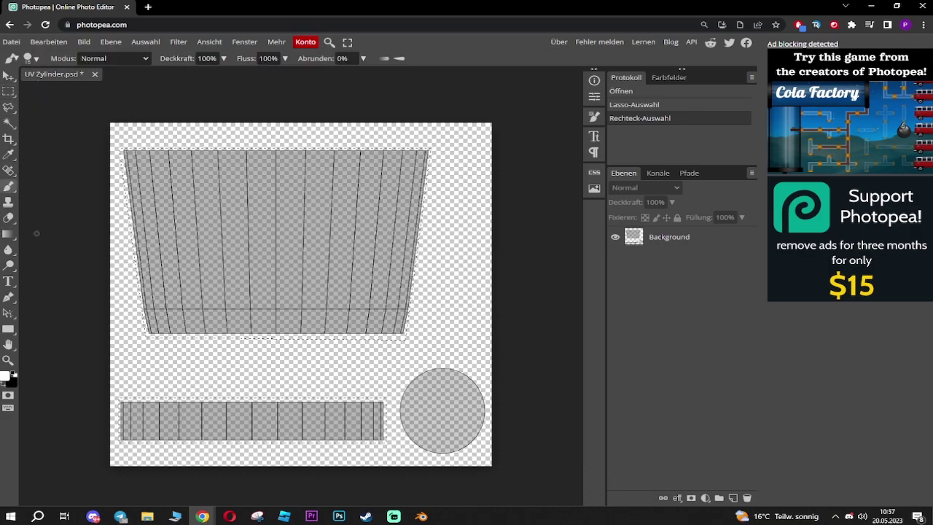
click(5, 376)
drag(229, 159, 228, 165)
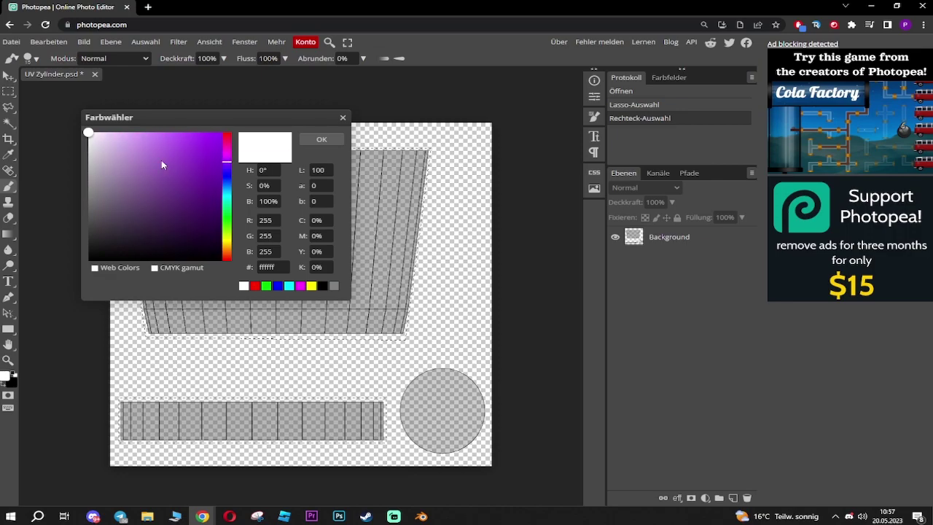
click(222, 134)
click(321, 139)
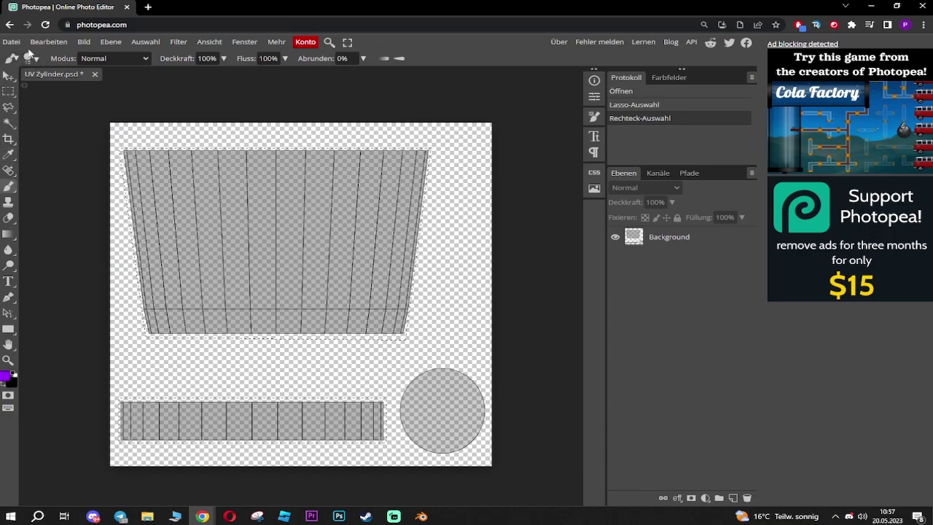
click(28, 57)
mouse_move(106, 89)
mouse_down()
mouse_move(172, 88)
mouse_move(133, 90)
mouse_move(141, 90)
mouse_up()
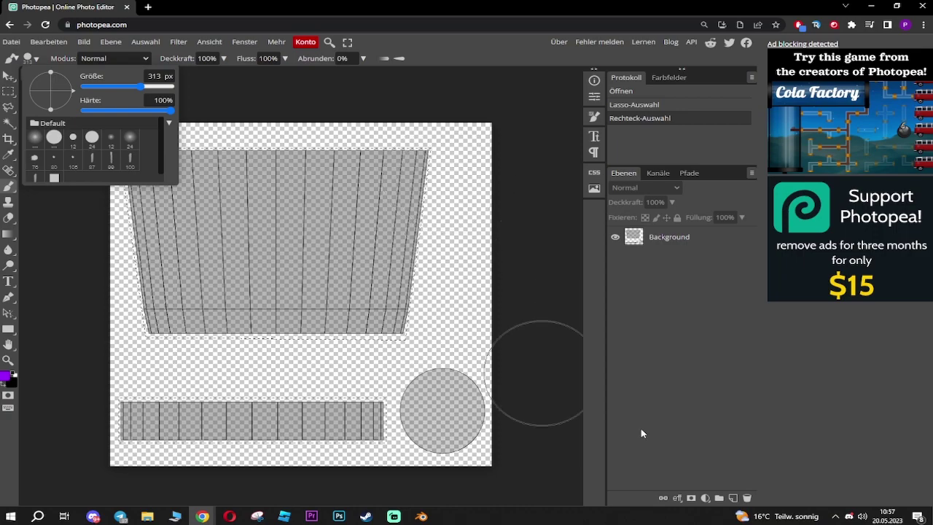
- Add a new layer above Background, paint the selected crown and brim strip areas violet, and clear the selection
click(663, 242)
click(733, 497)
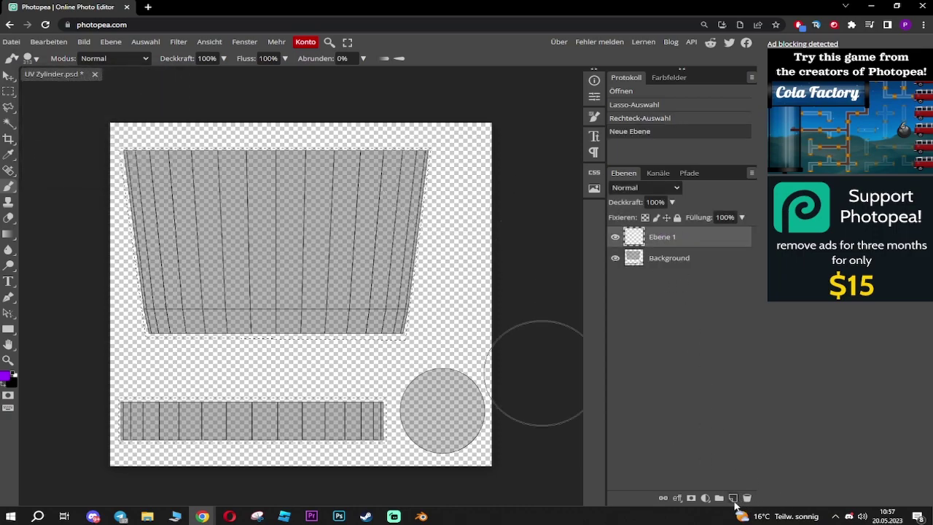
mouse_move(400, 150)
mouse_down()
mouse_move(51, 175)
mouse_move(102, 212)
mouse_move(543, 370)
mouse_move(168, 285)
mouse_move(222, 499)
mouse_up()
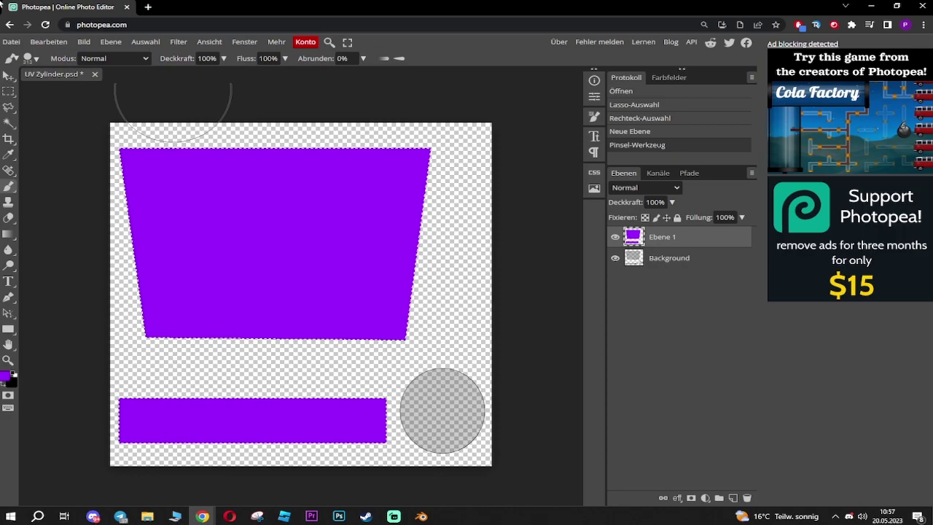
click(145, 42)
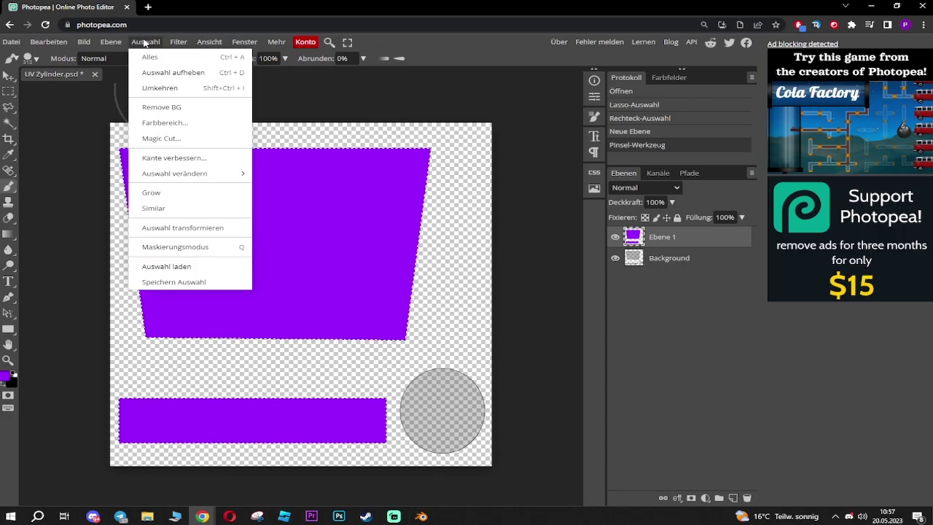
click(168, 73)
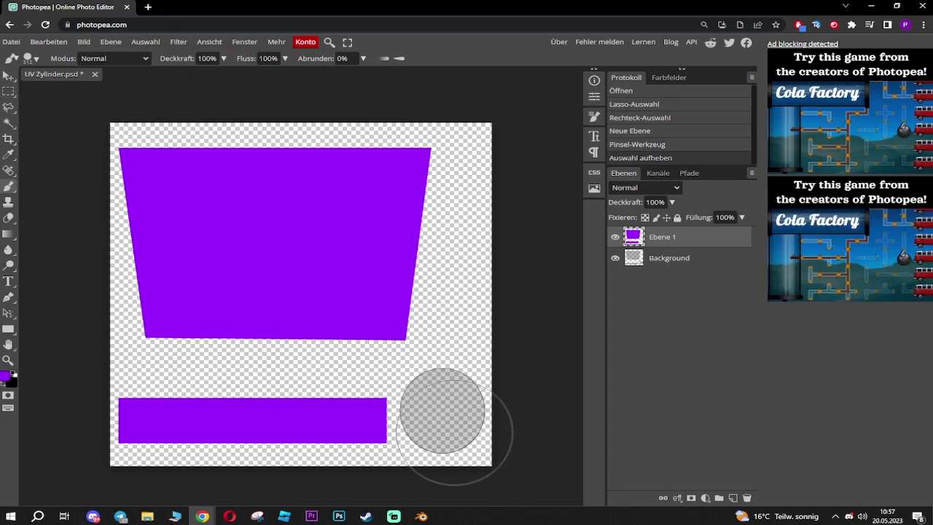
- Make a rectangular selection around the round top-face island
alt+scroll(493, 427, up, 1)
alt+scroll(437, 386, up, 1)
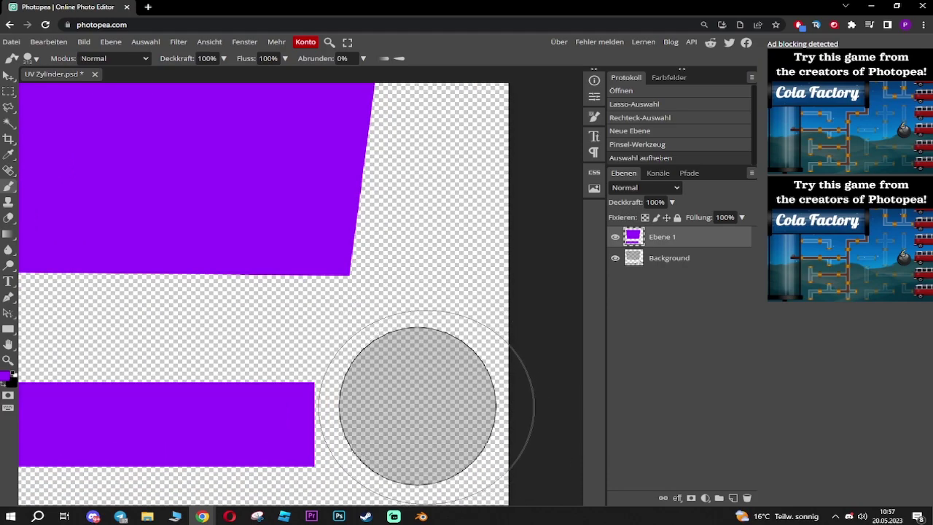
click(8, 91)
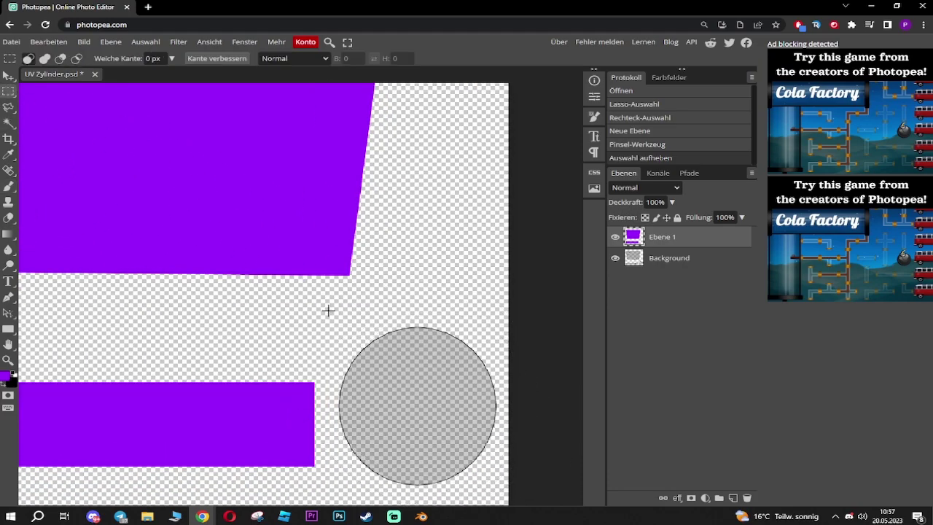
drag(325, 312, 512, 494)
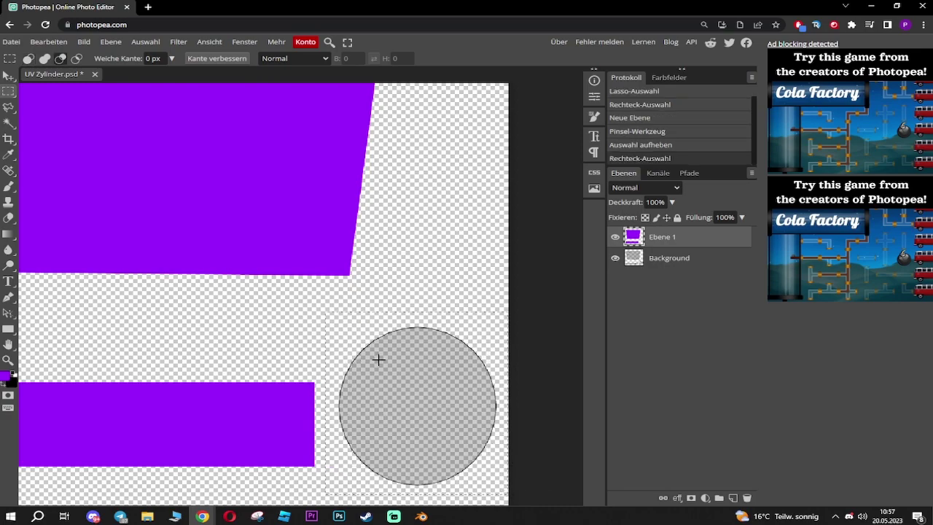
- Set the brush colour to blue 0084ff and paint the whole selected area over the round island
alt+scroll(381, 346, down, 3)
click(11, 188)
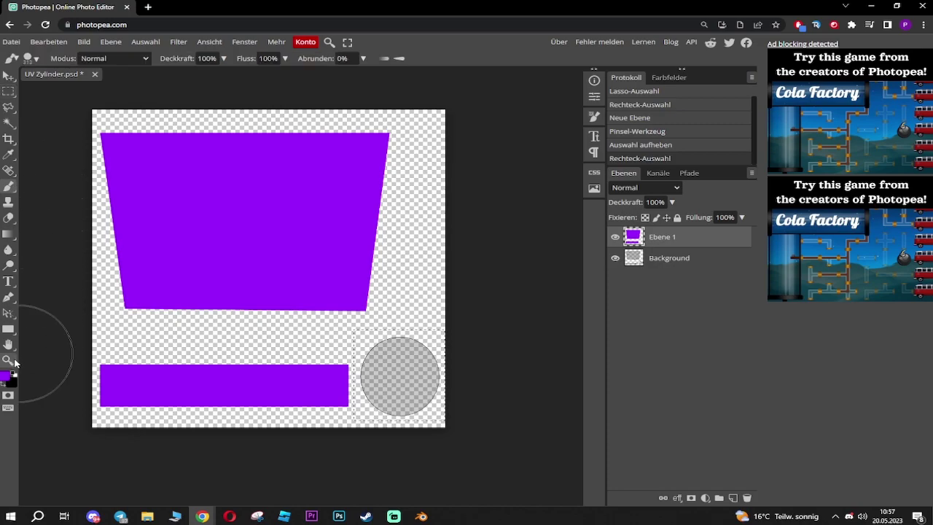
click(4, 374)
drag(225, 212, 226, 186)
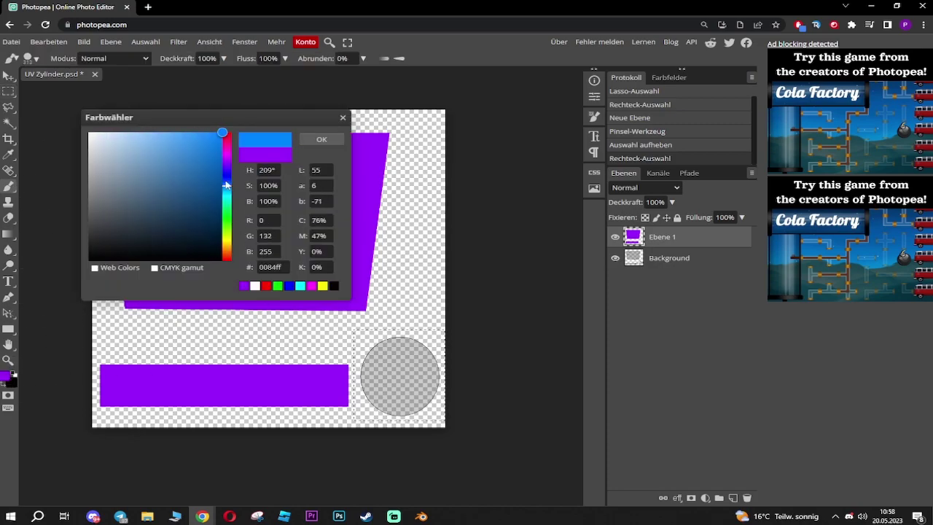
click(322, 139)
mouse_move(411, 364)
mouse_down()
mouse_move(431, 358)
mouse_move(437, 416)
mouse_up()
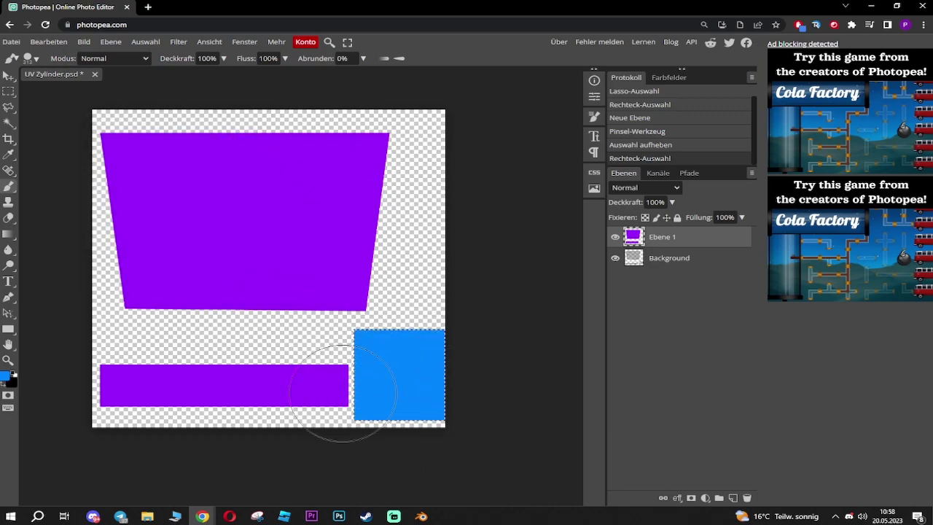
mouse_move(408, 333)
mouse_down()
mouse_move(402, 381)
mouse_move(426, 377)
mouse_up()
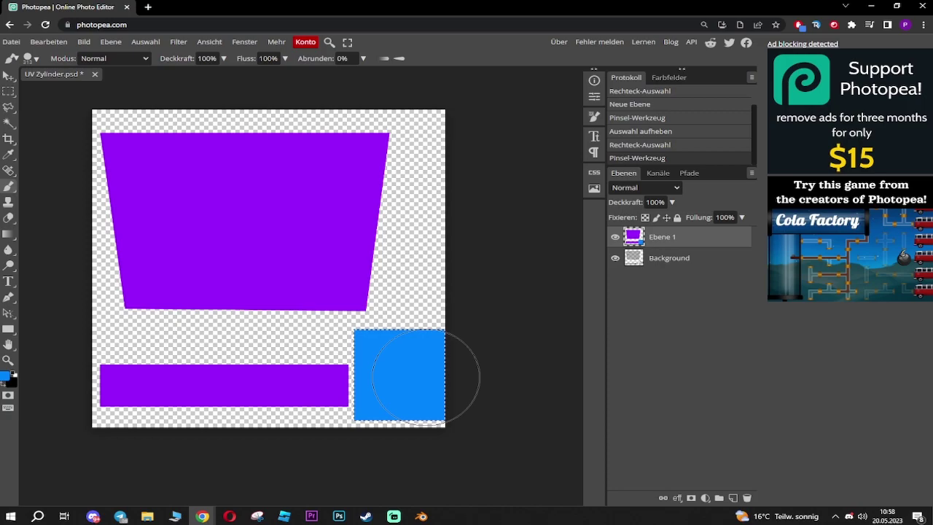
- Clear the selection and delete the Background layer containing the UV template
click(149, 42)
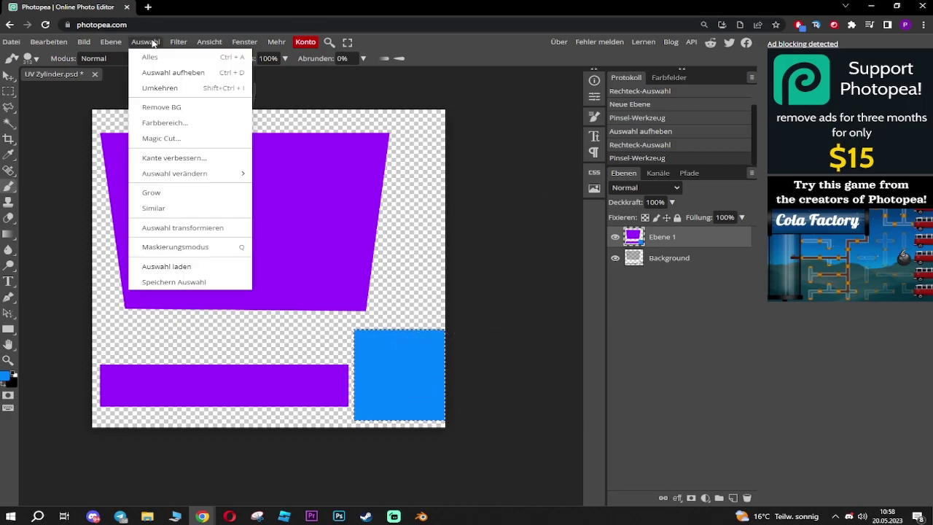
click(182, 74)
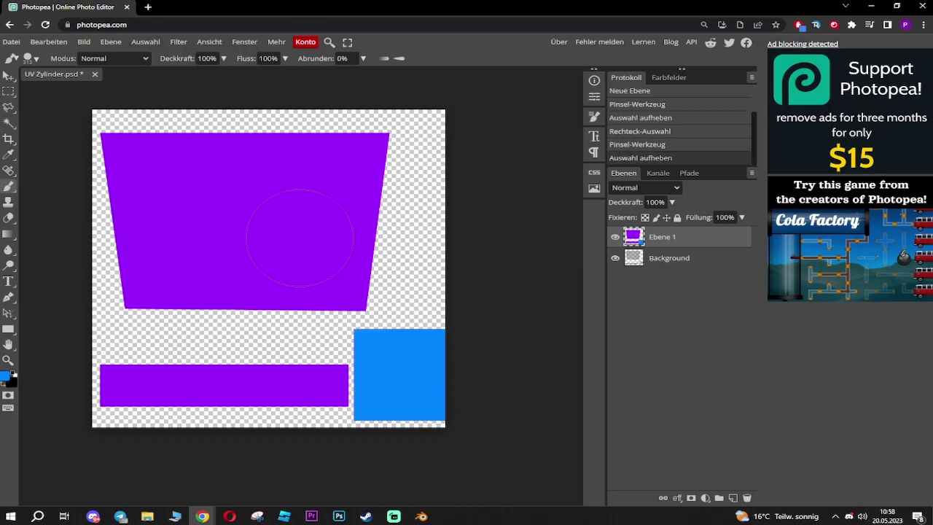
click(680, 270)
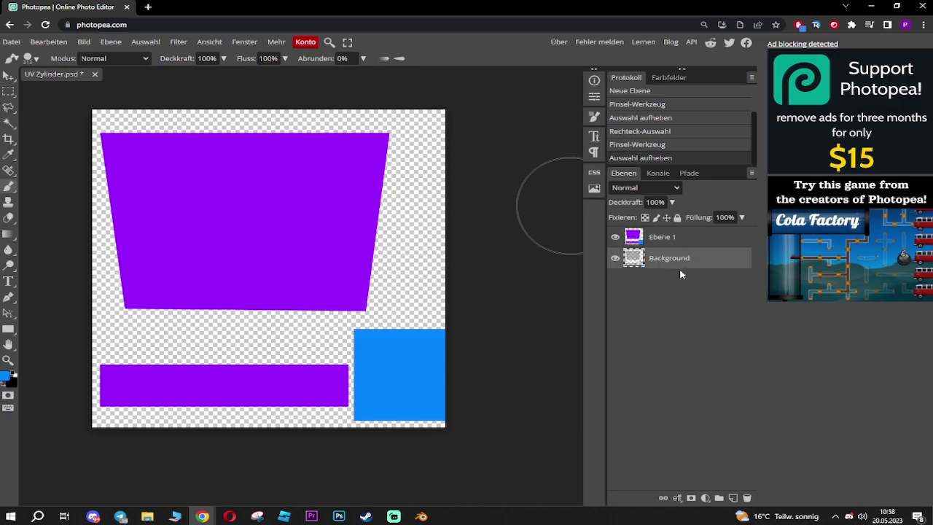
key(Delete)
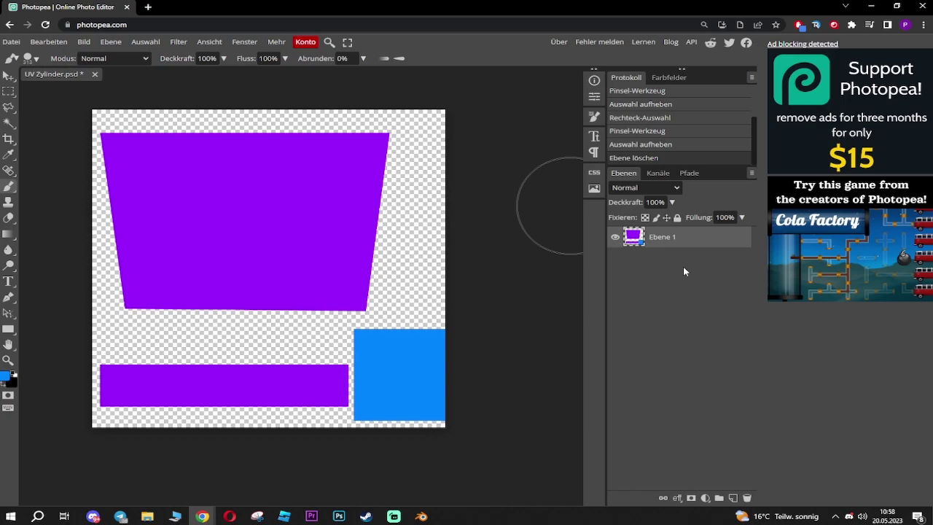
- Export the painted texture as the PNG file UV Zylinder at 1024 x 1024 px and dismiss the ad-blocker notice
click(16, 44)
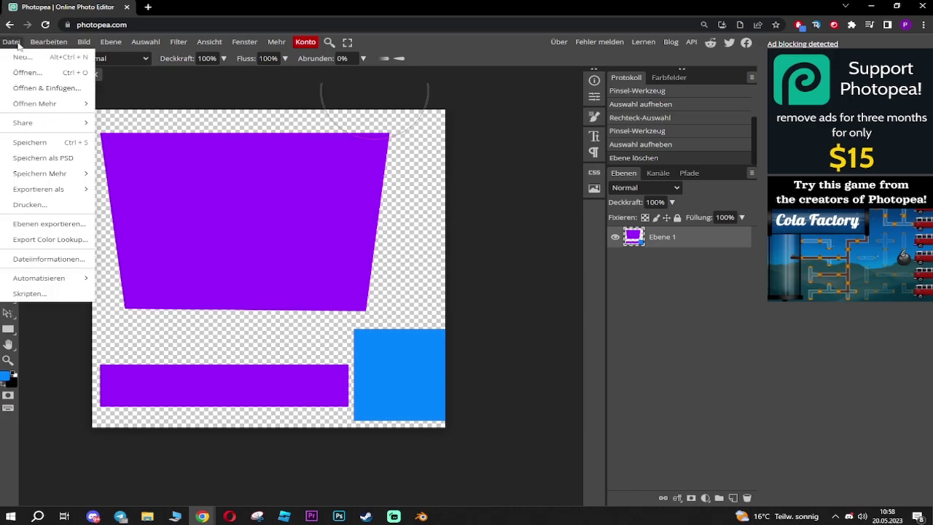
mouse_move(52, 191)
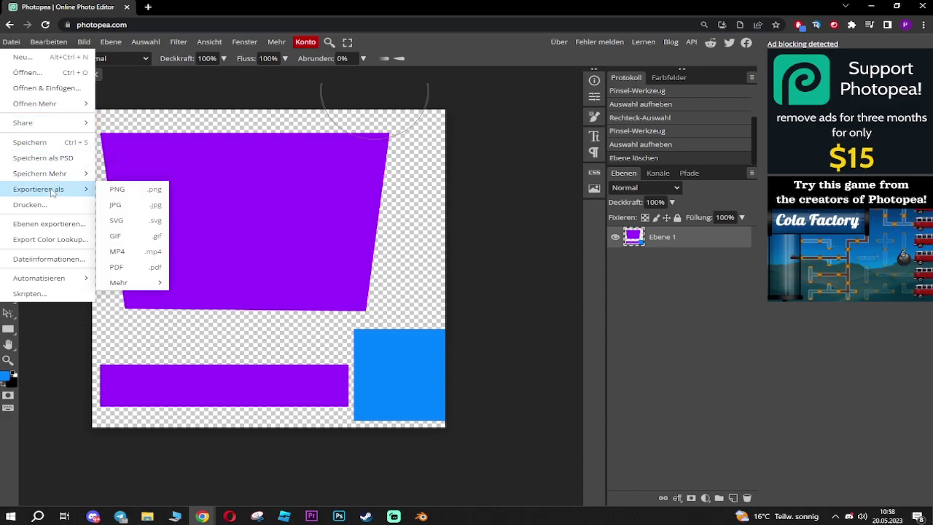
click(144, 194)
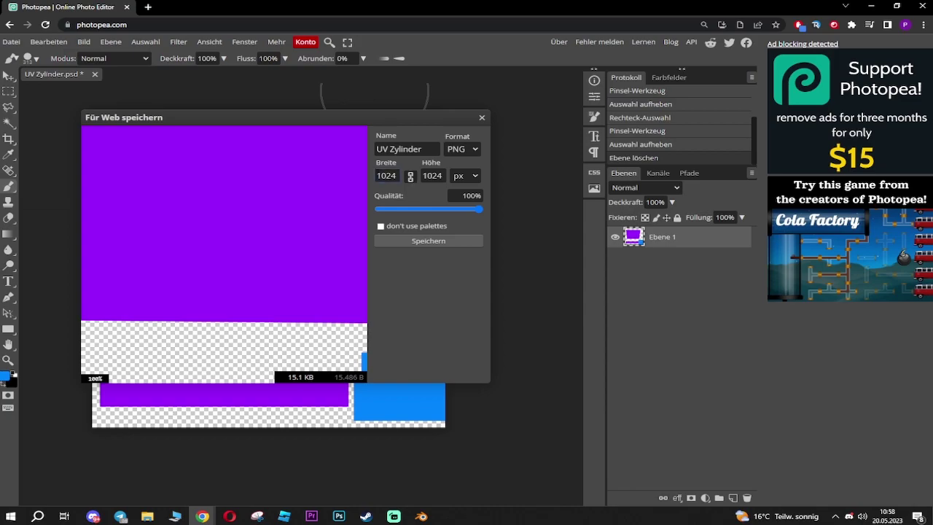
click(432, 176)
click(430, 241)
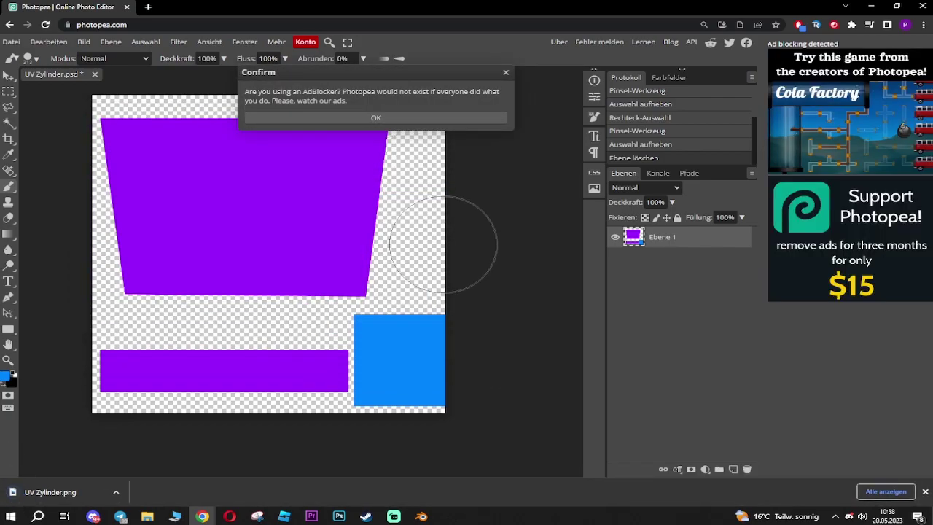
click(506, 72)
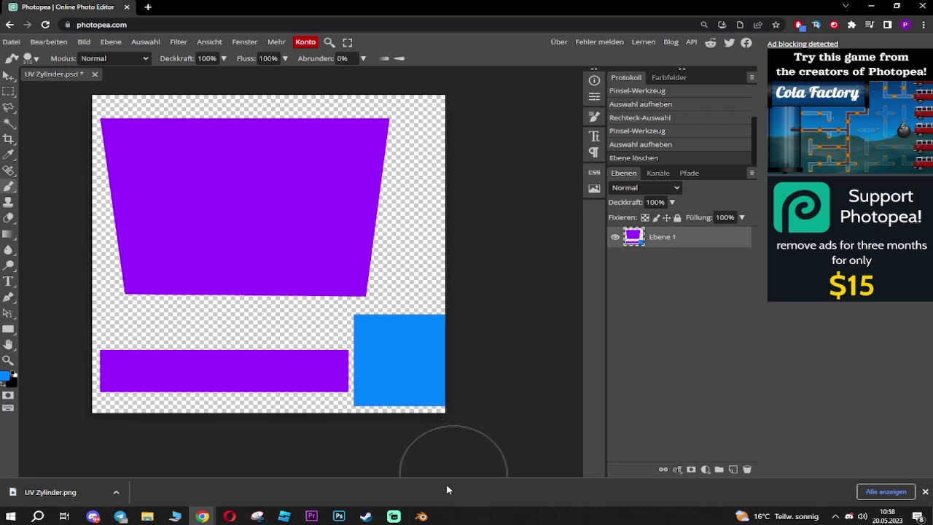
- Switch to Blender, add a new material to the hat and set its base color to an Image Texture
click(423, 516)
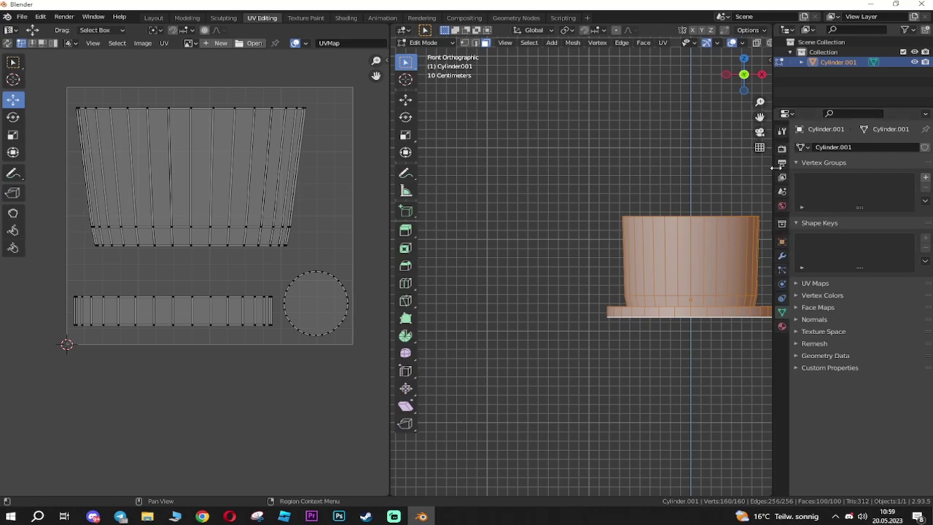
click(781, 326)
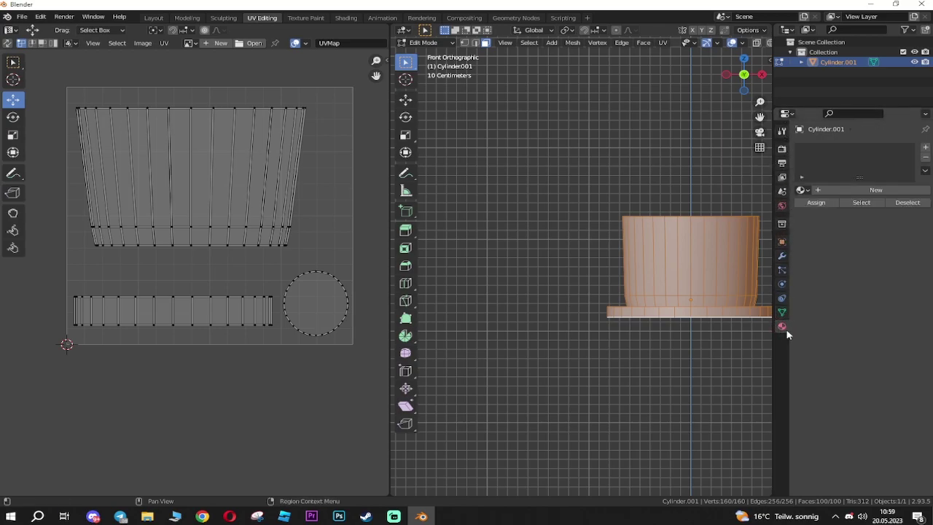
click(830, 191)
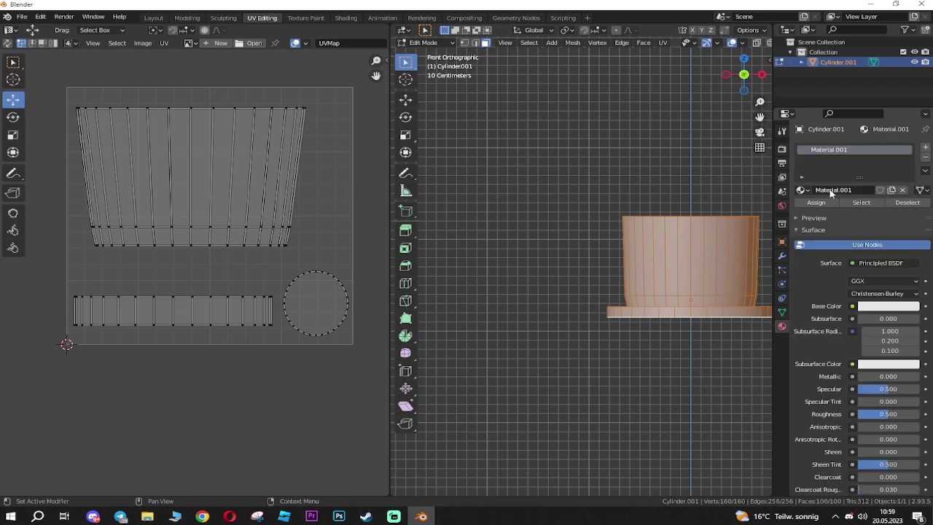
click(853, 307)
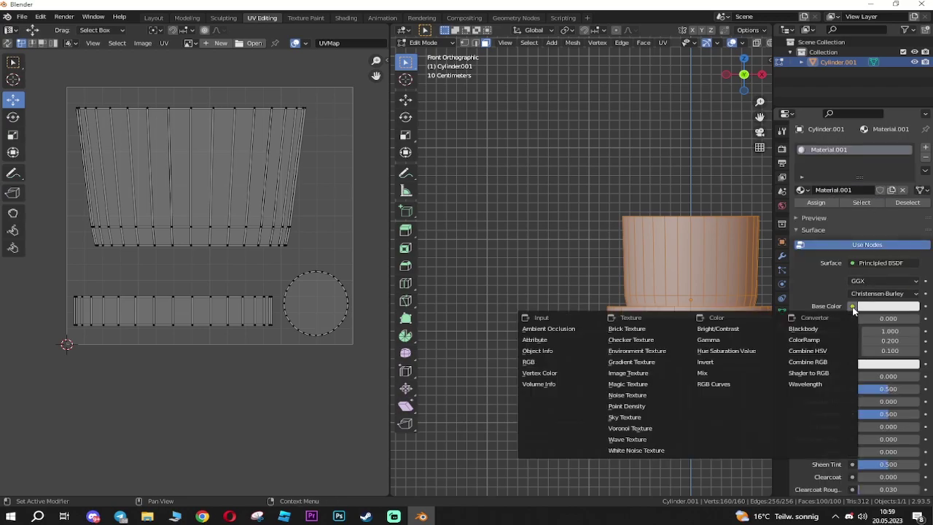
click(643, 374)
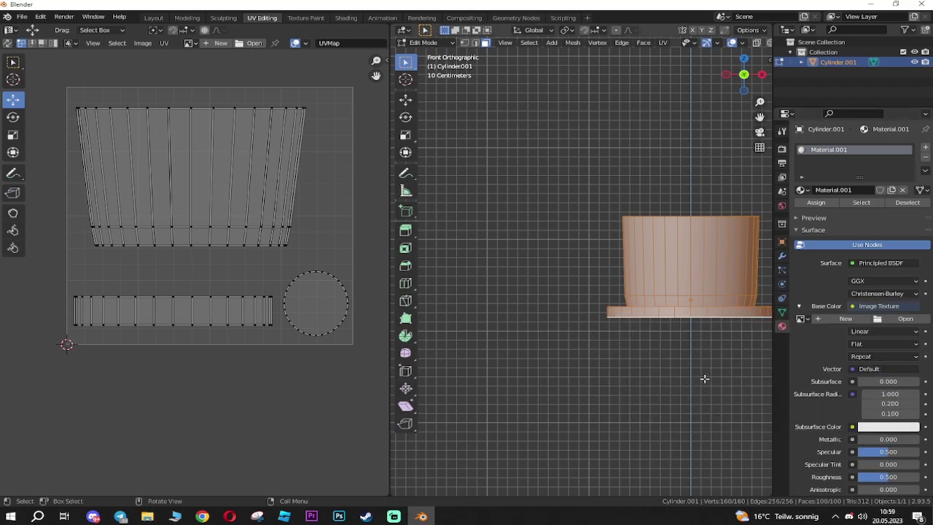
- Load UV Zylinder.png from the Downloads folder as the image for the base color texture
click(902, 318)
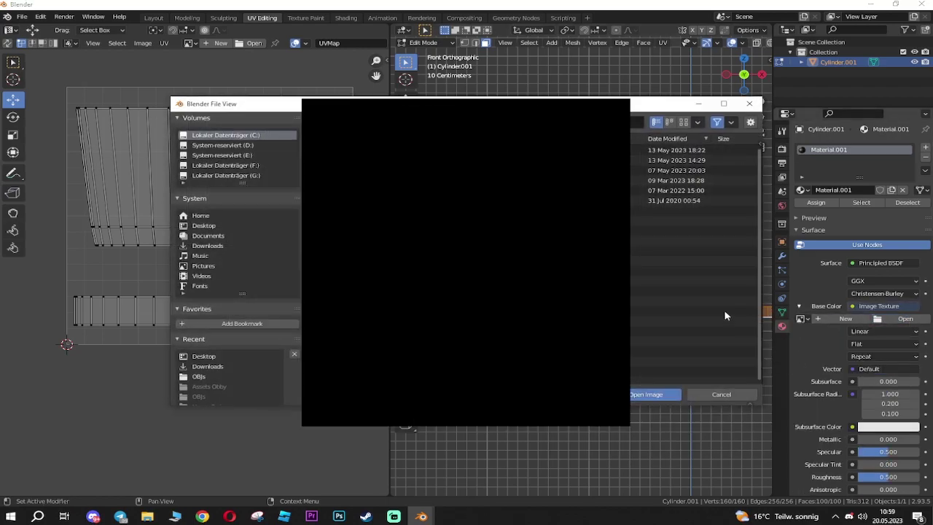
click(206, 247)
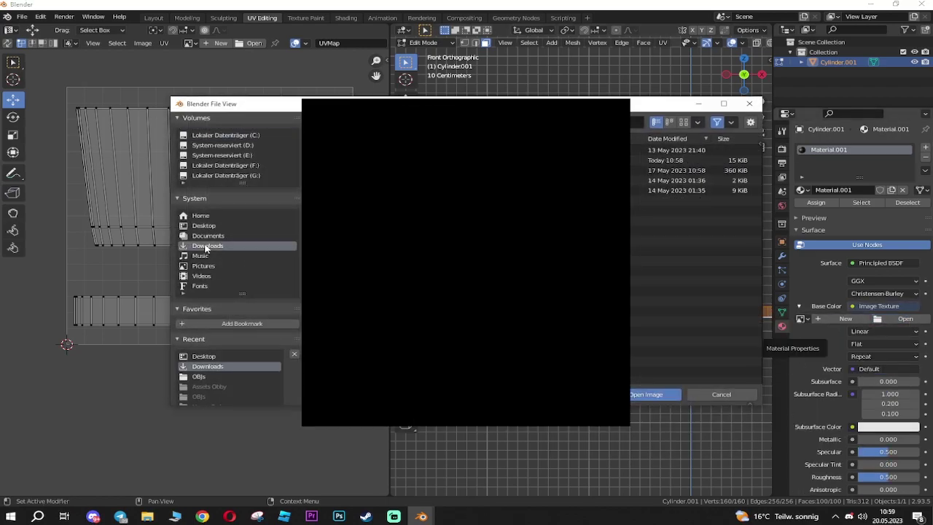
double_click(408, 161)
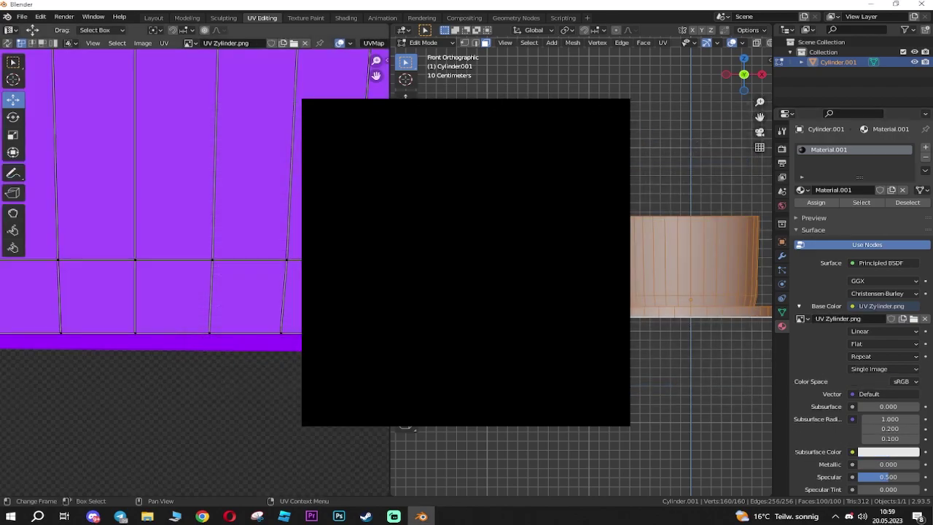
scroll(556, 204, down, 5)
scroll(161, 262, down, 8)
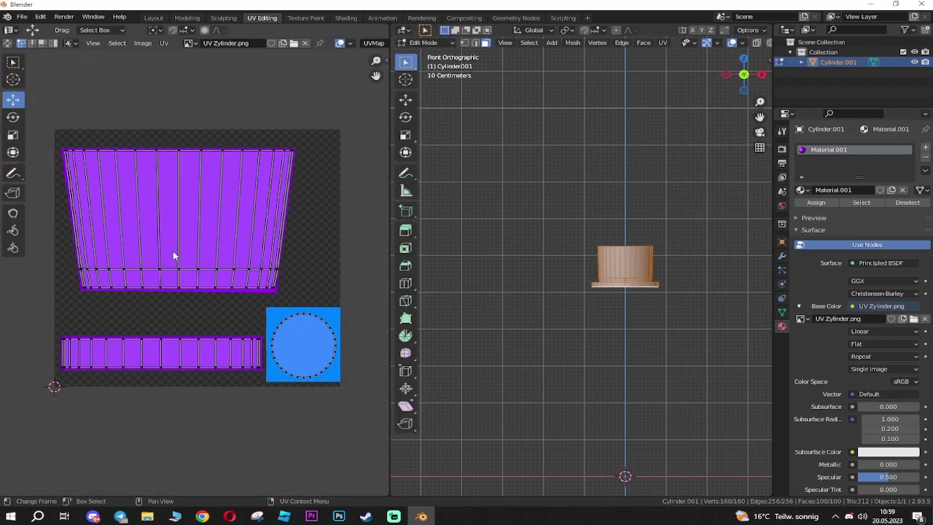
scroll(207, 186, up, 2)
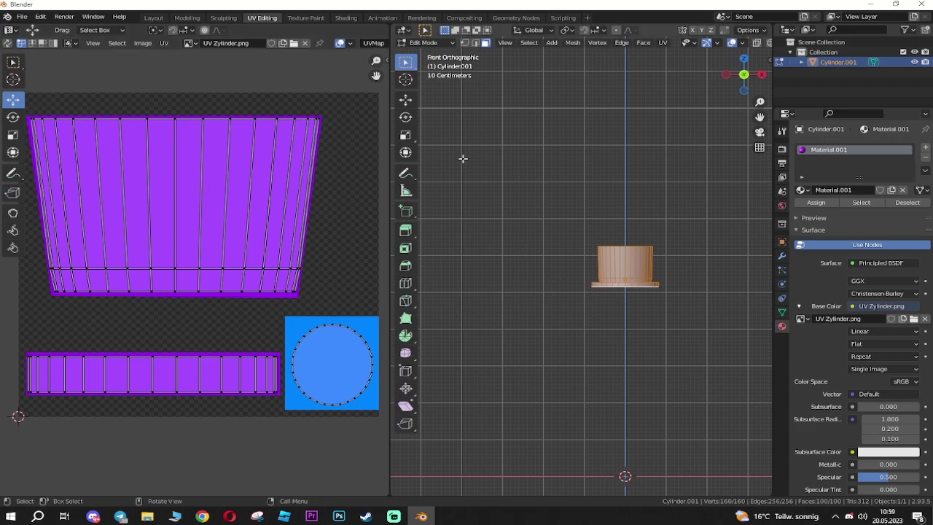
- Return the hat to Object Mode and display it in Material Preview shading to inspect the texture from several sides
key(Tab)
scroll(691, 270, up, 4)
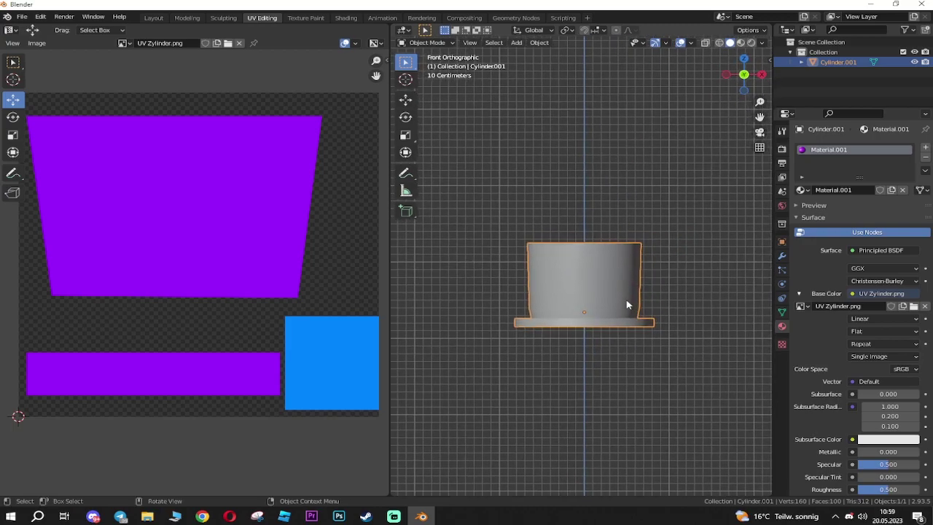
key(z)
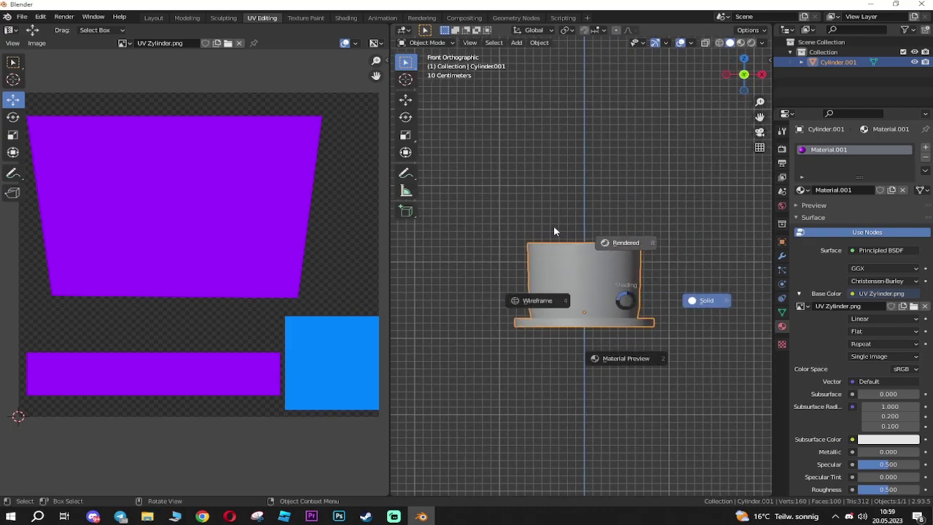
click(621, 363)
mouse_move(651, 355)
middle_down()
mouse_move(694, 292)
mouse_move(616, 304)
mouse_move(552, 265)
mouse_move(675, 235)
mouse_move(734, 306)
mouse_move(684, 360)
mouse_move(674, 360)
mouse_move(611, 281)
middle_up()
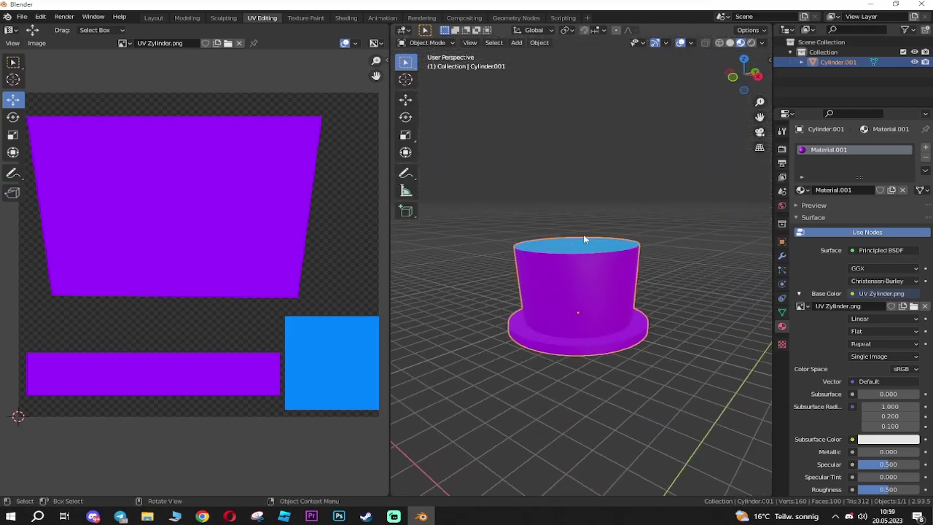
mouse_move(658, 250)
middle_down()
mouse_move(660, 292)
mouse_move(649, 248)
middle_up()
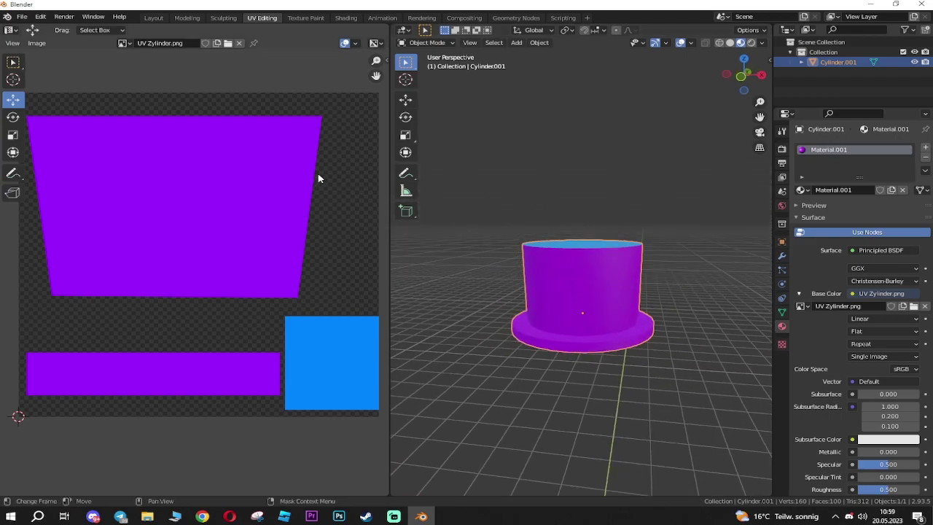
- Export the hat as the Wavefront file Purple Zylinder.obj to the Desktop
click(21, 18)
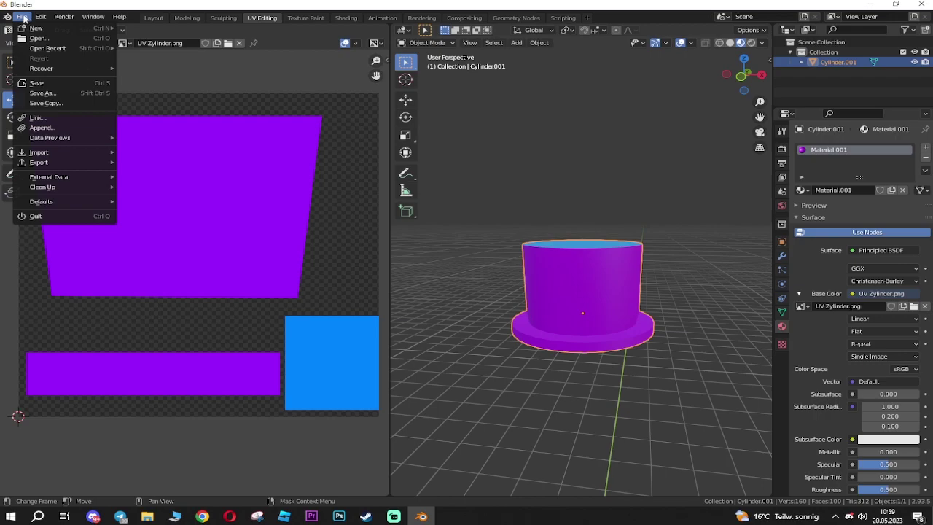
mouse_move(59, 163)
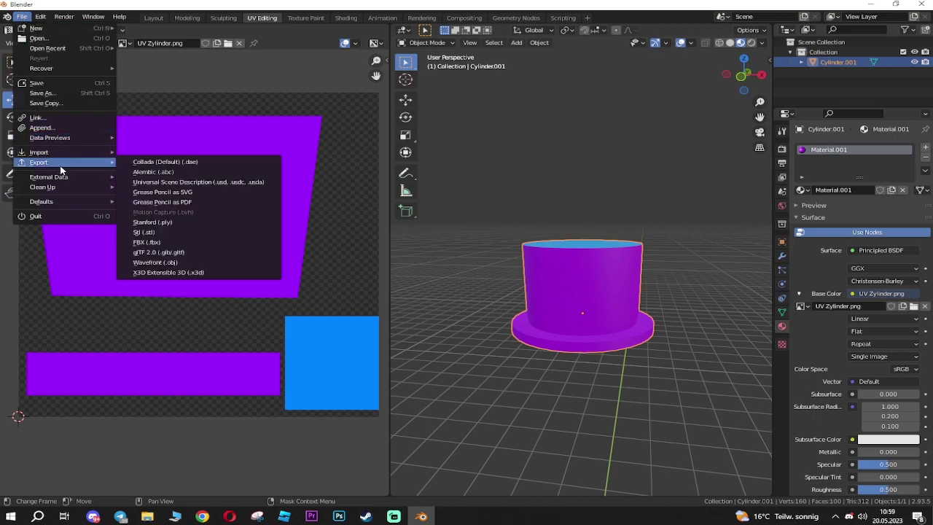
click(183, 263)
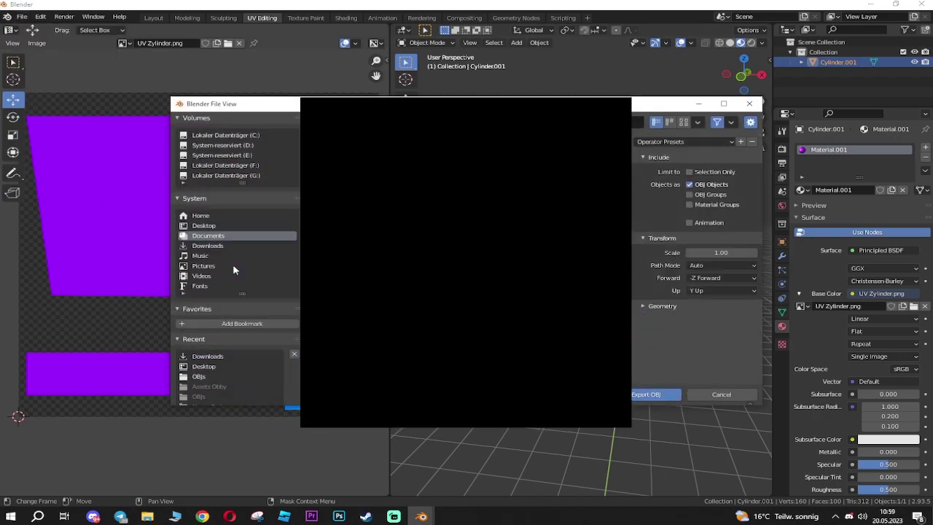
click(199, 228)
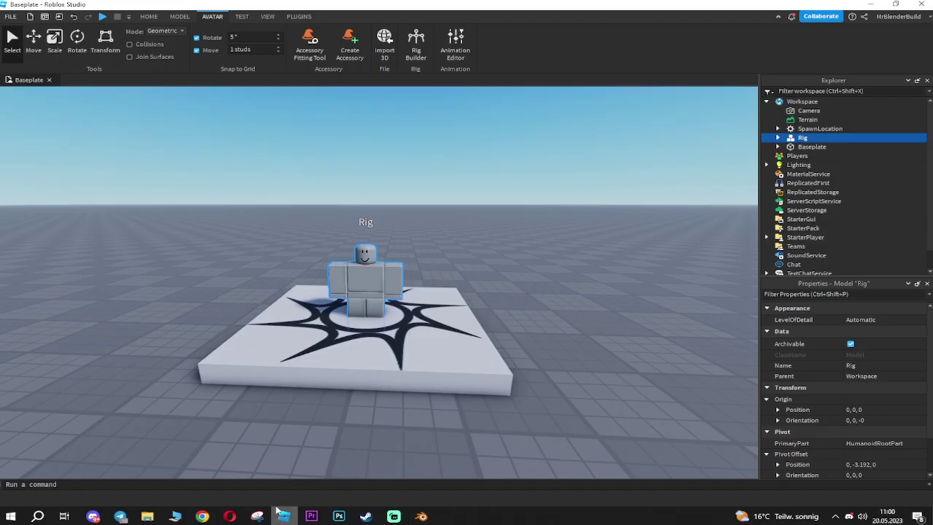
- In Roblox Studio, move the rig off the spawn platform onto the open baseplate beside it
click(529, 250)
scroll(529, 250, down, 5)
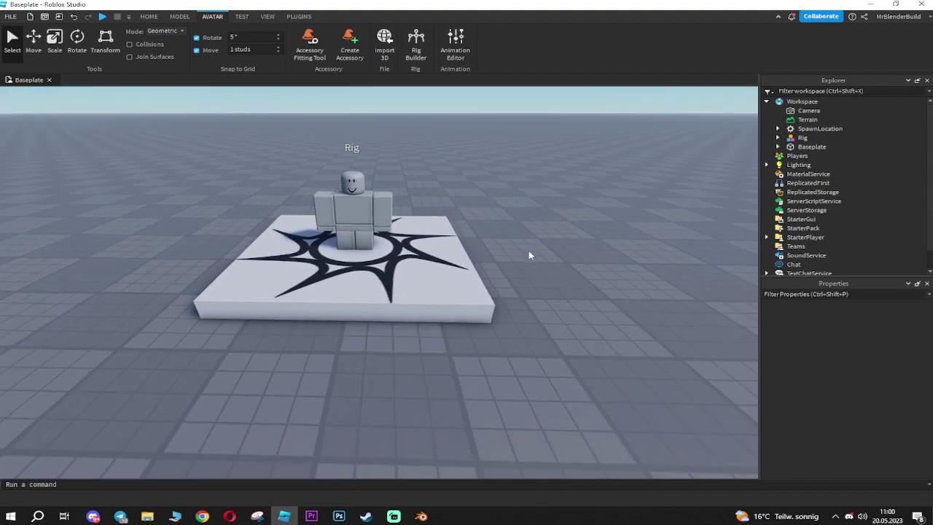
drag(396, 243, 368, 225)
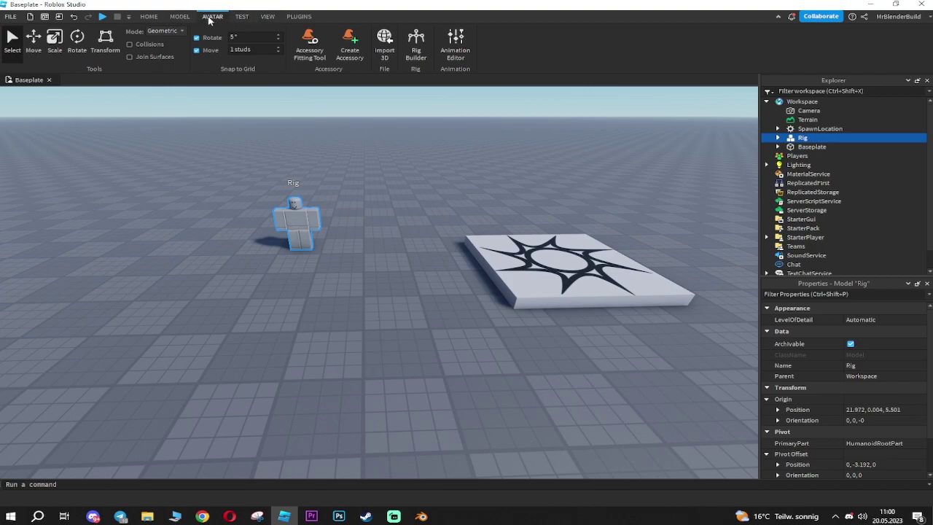
- Open the Asset Manager for the Ugc Video place
click(146, 16)
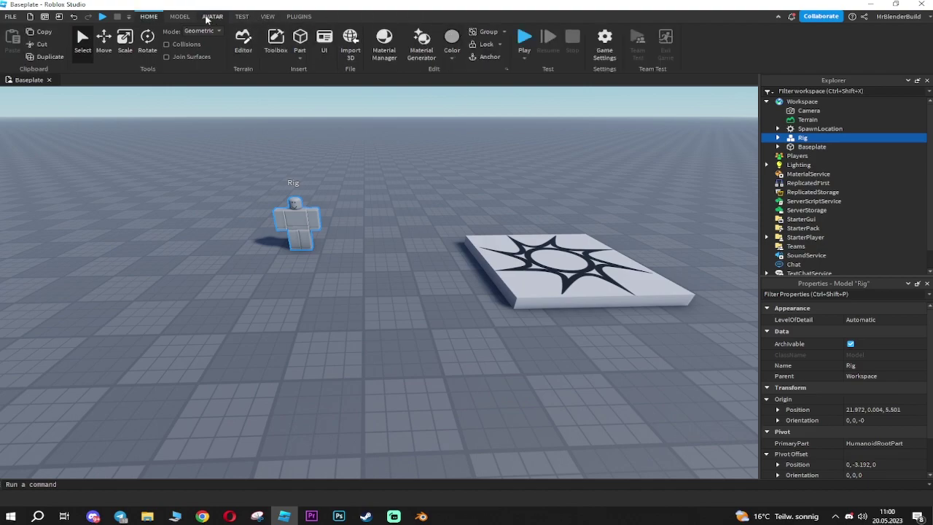
click(259, 16)
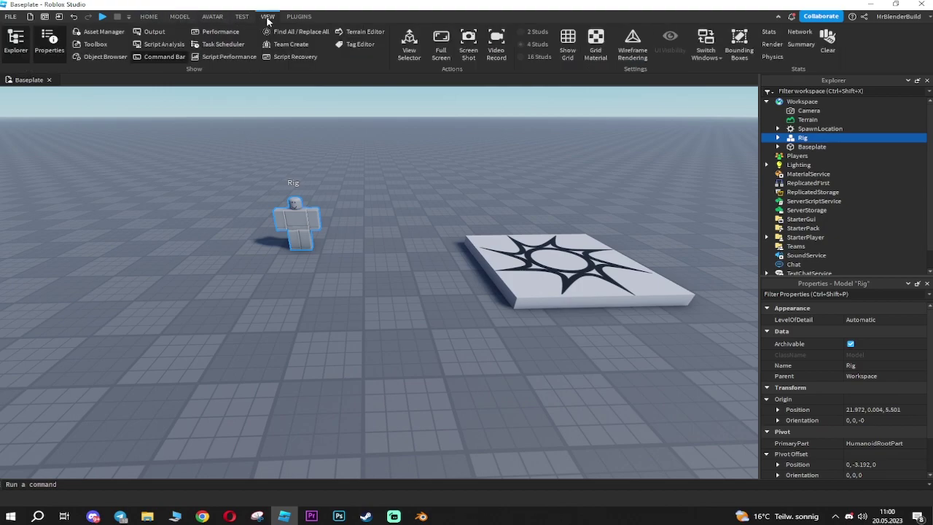
click(99, 34)
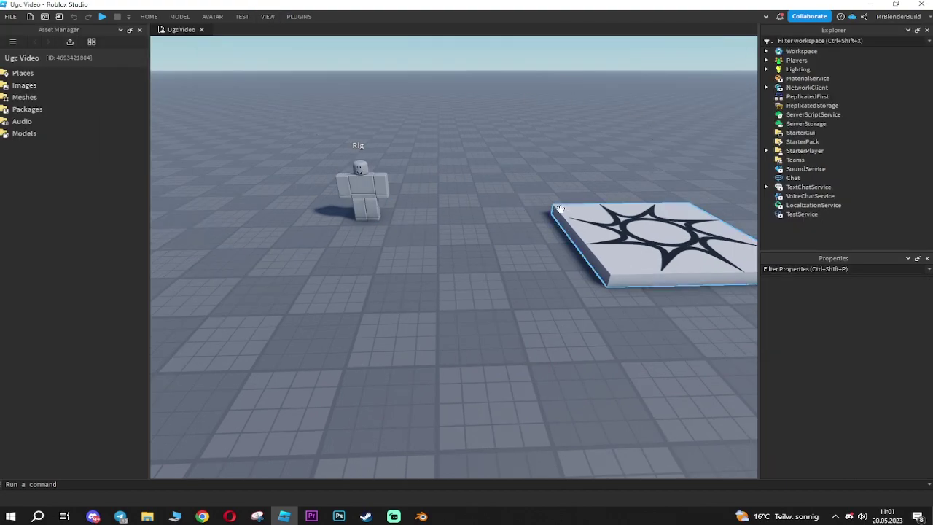
- Bulk import Purple Zylinder.obj from the Desktop with the default mesh import options and close the import window
right_drag(582, 153, 594, 144)
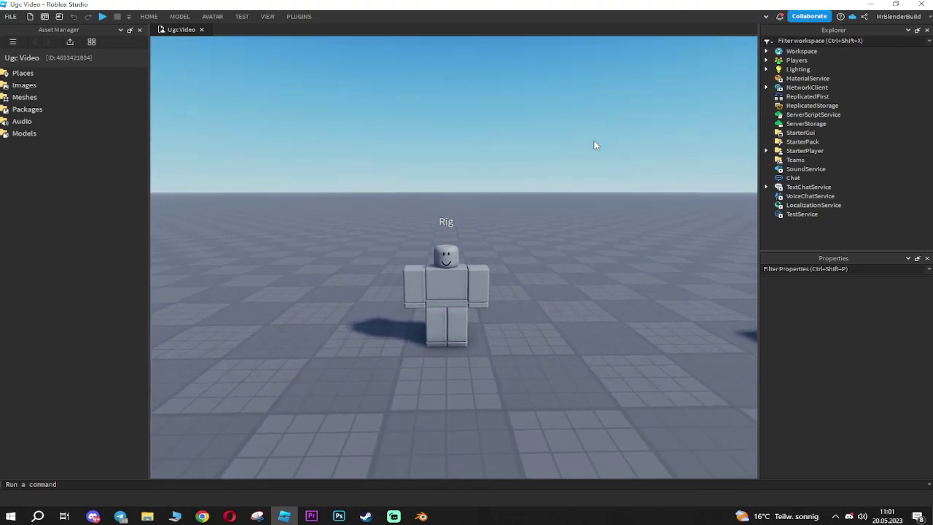
click(73, 46)
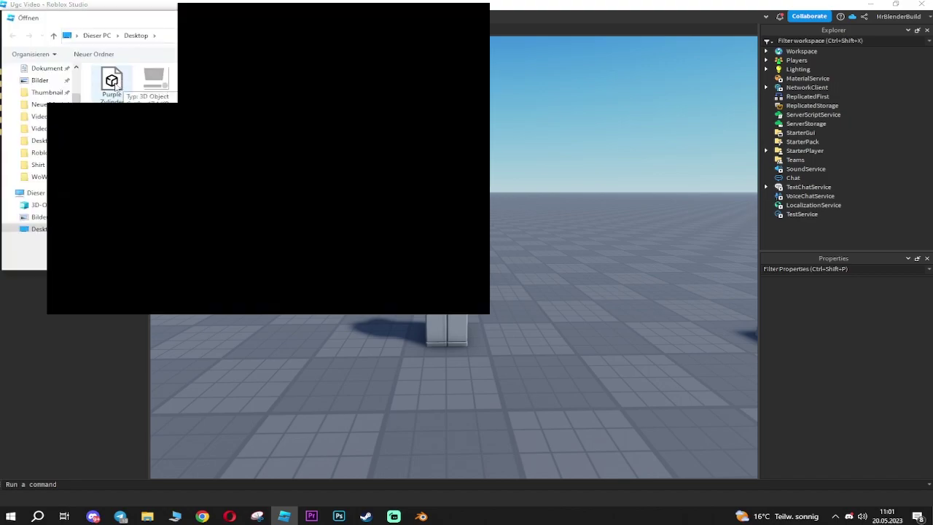
double_click(113, 81)
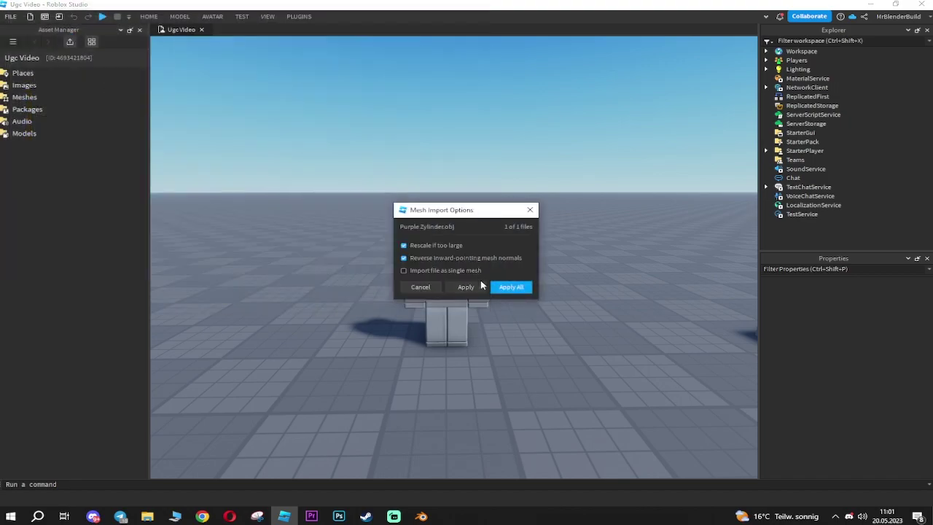
click(468, 287)
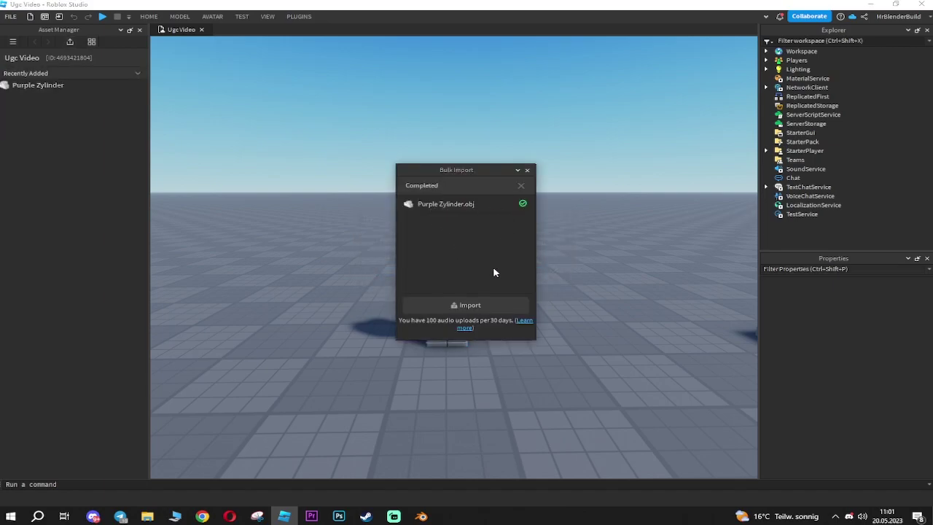
click(521, 186)
click(529, 170)
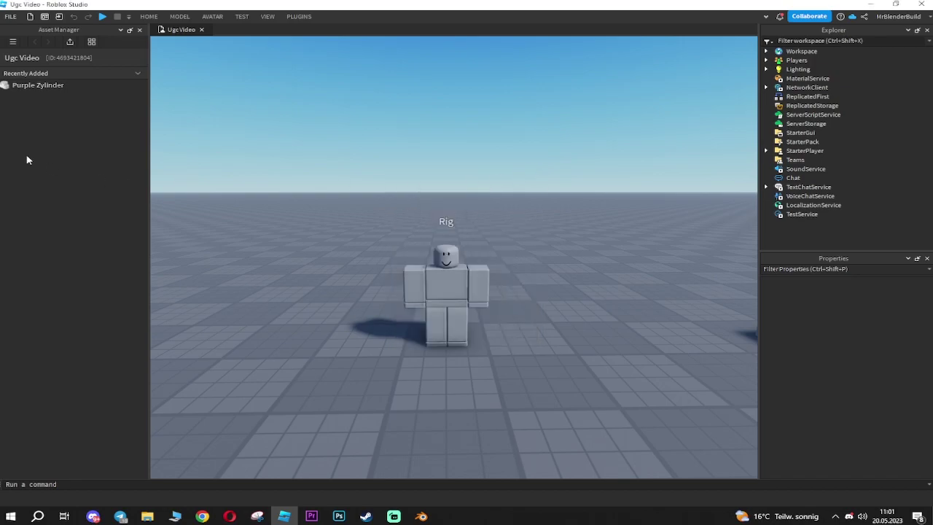
- Insert the Purple Zylinder mesh into the workspace with its location
right_click(33, 85)
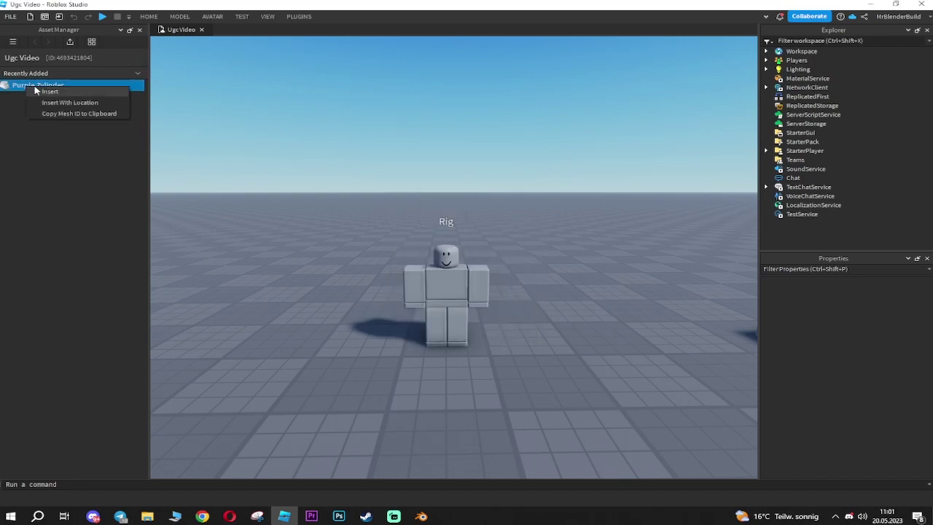
click(59, 100)
key(f)
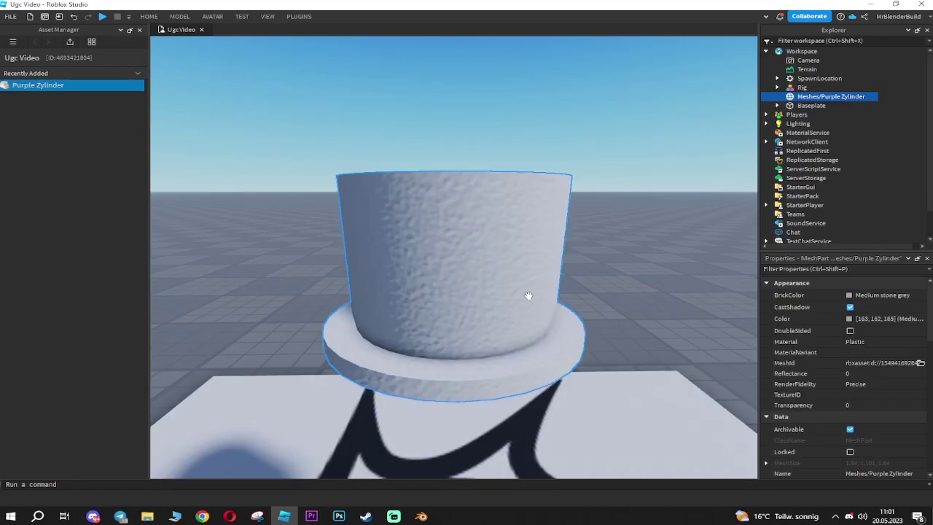
- Upload the UV Zylinder image from Downloads and apply it as the Purple Zylinder mesh's texture
scroll(529, 294, down, 5)
right_drag(529, 295, 559, 307)
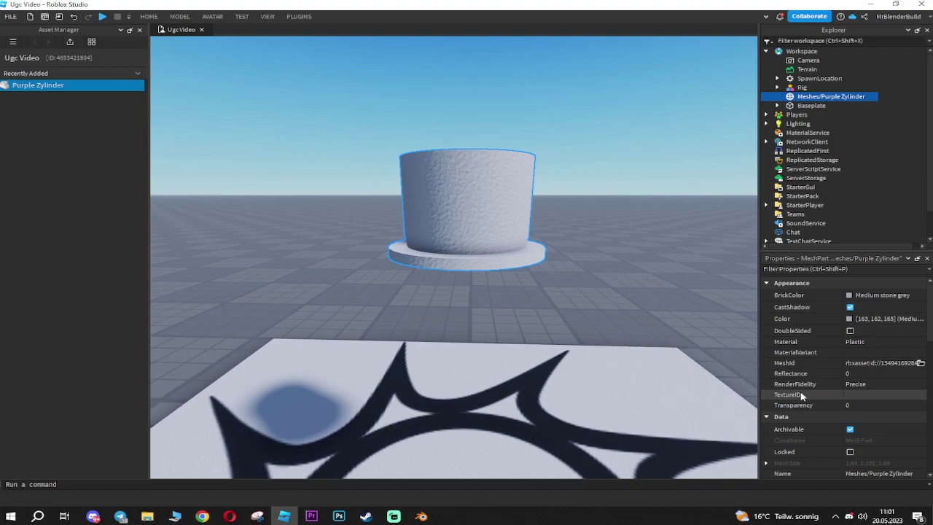
click(858, 394)
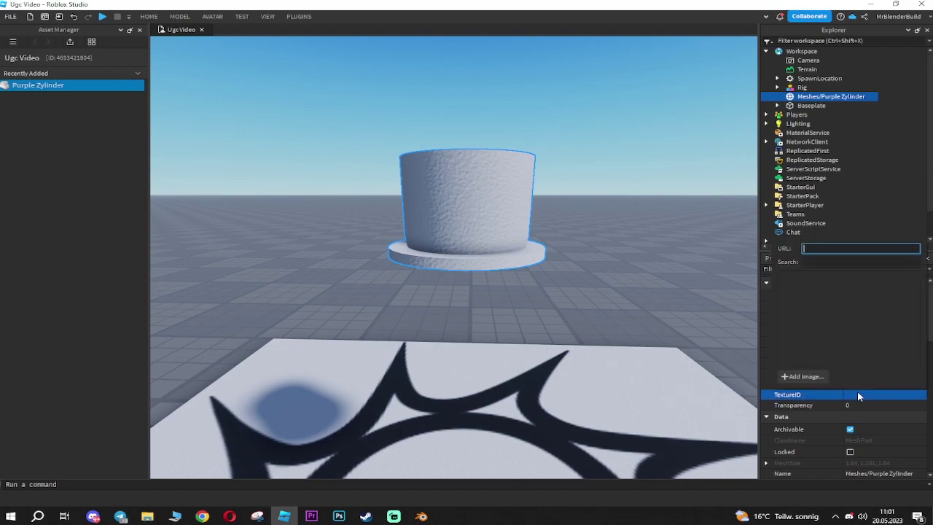
click(809, 377)
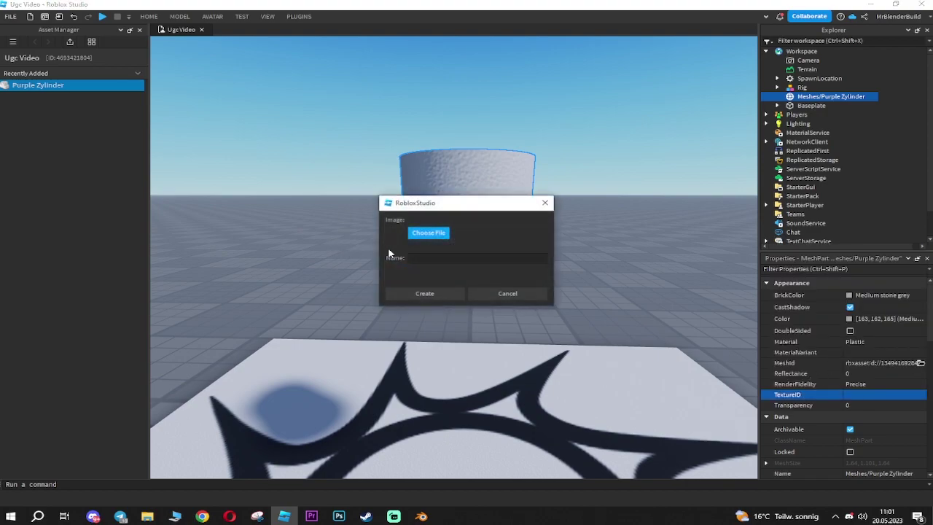
click(426, 233)
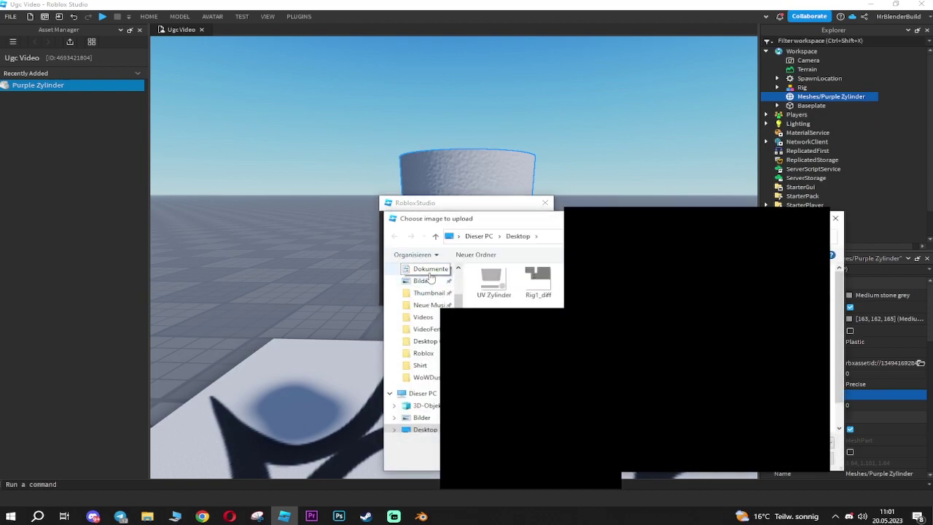
scroll(425, 397, down, 1)
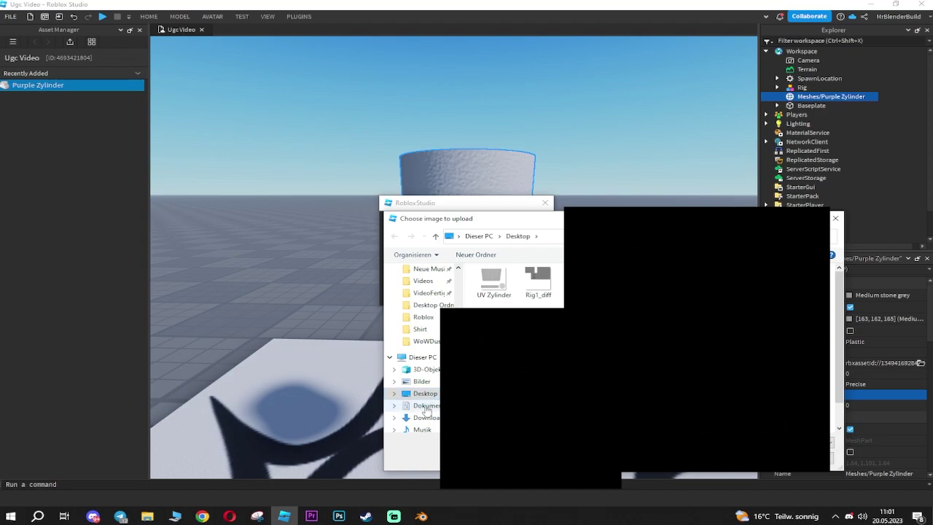
click(425, 417)
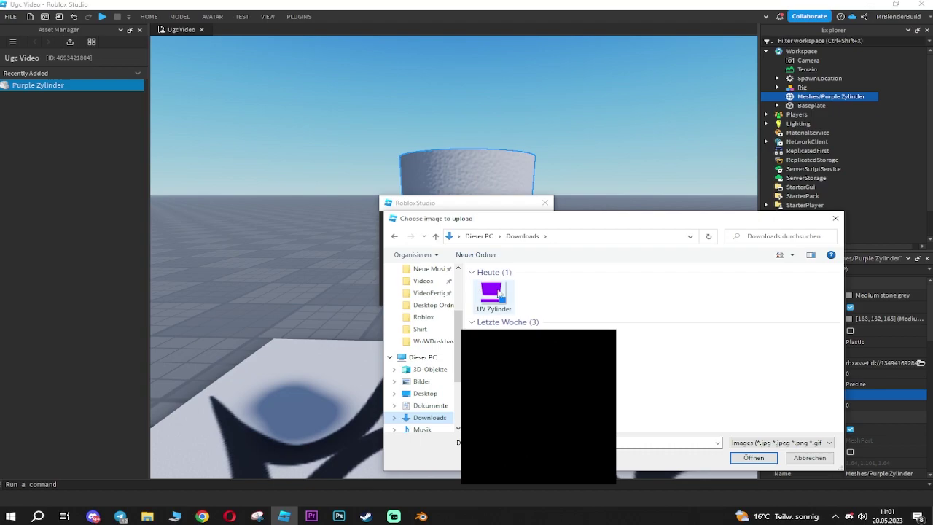
double_click(488, 296)
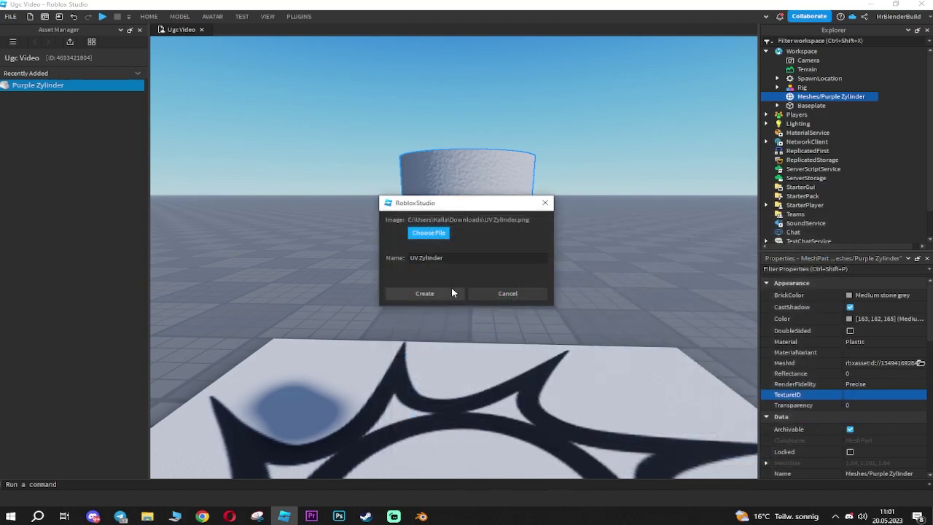
key(Return)
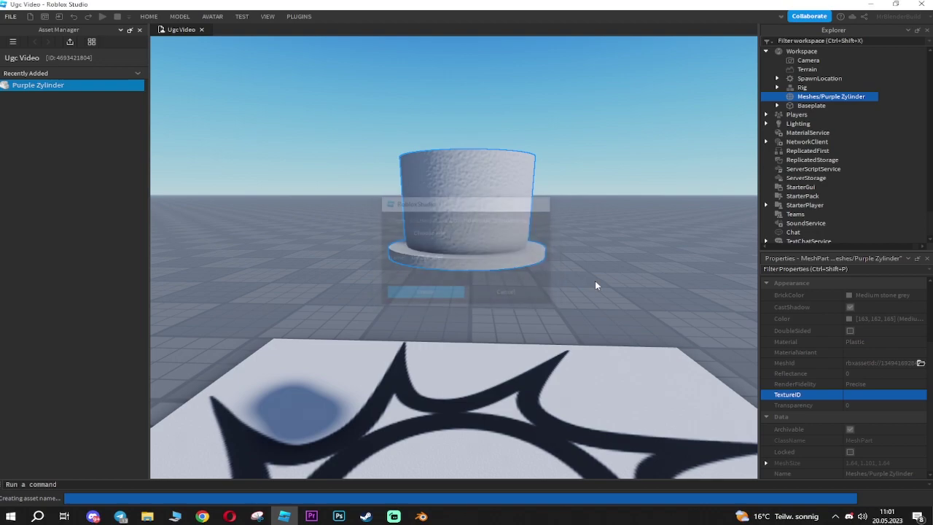
- Rest the textured hat on the rig's head to preview its fit
right_drag(598, 202, 596, 202)
scroll(596, 202, down, 3)
scroll(500, 198, up, 5)
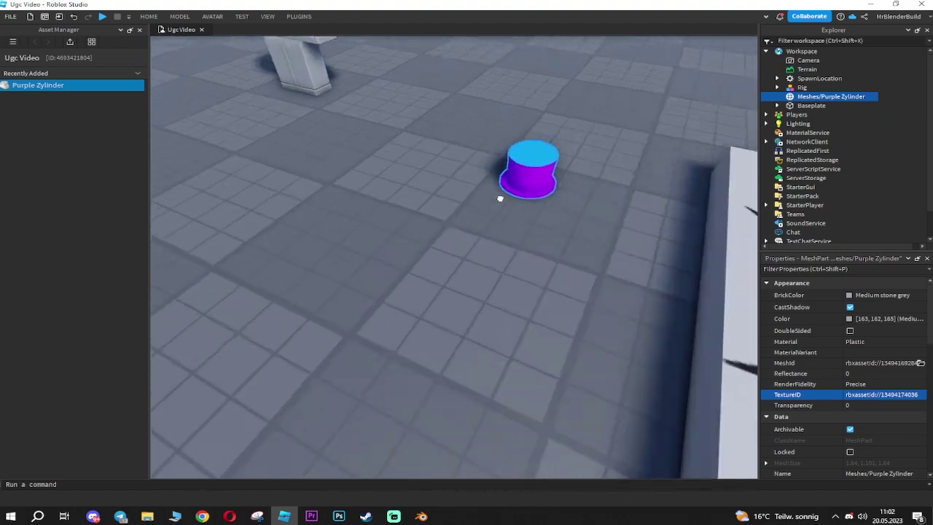
scroll(493, 161, down, 5)
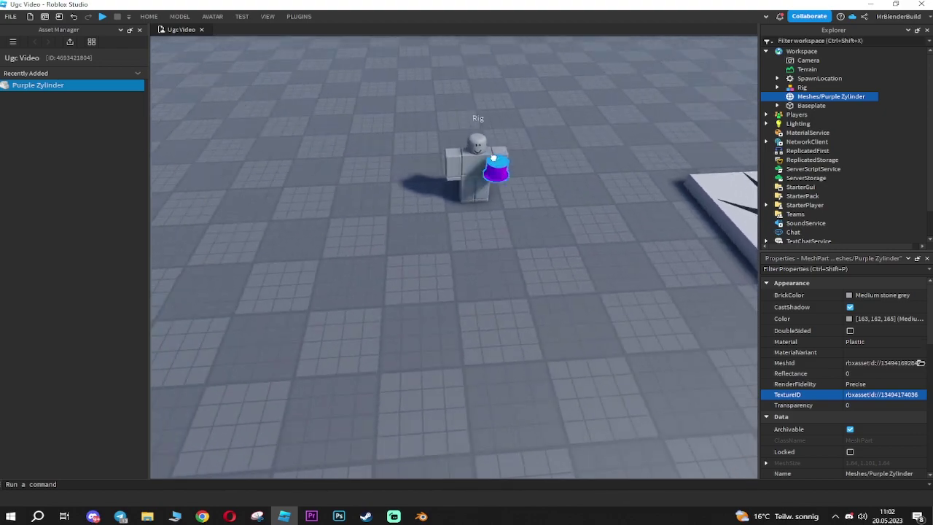
right_drag(479, 140, 491, 156)
scroll(490, 211, up, 3)
drag(489, 211, 490, 251)
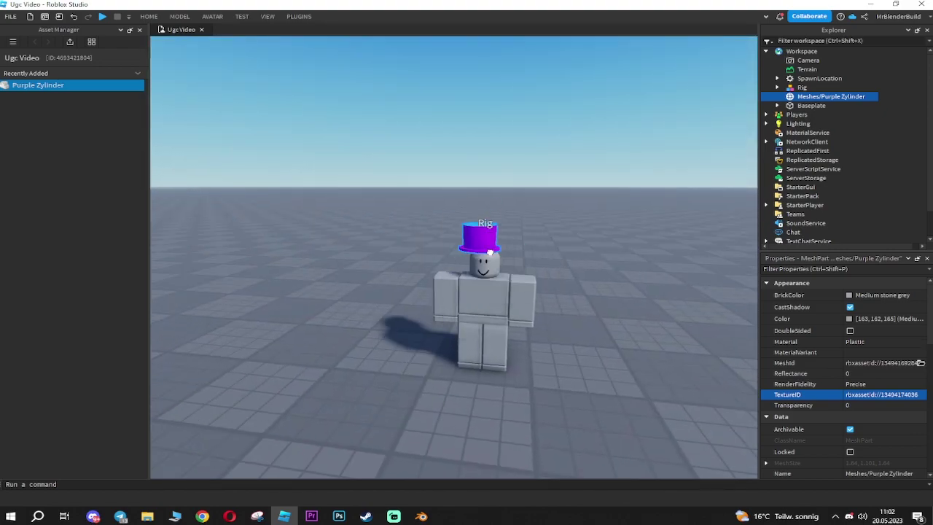
- Close the Asset Manager and set the hat down on the open baseplate beside the rig
click(139, 30)
scroll(489, 261, up, 5)
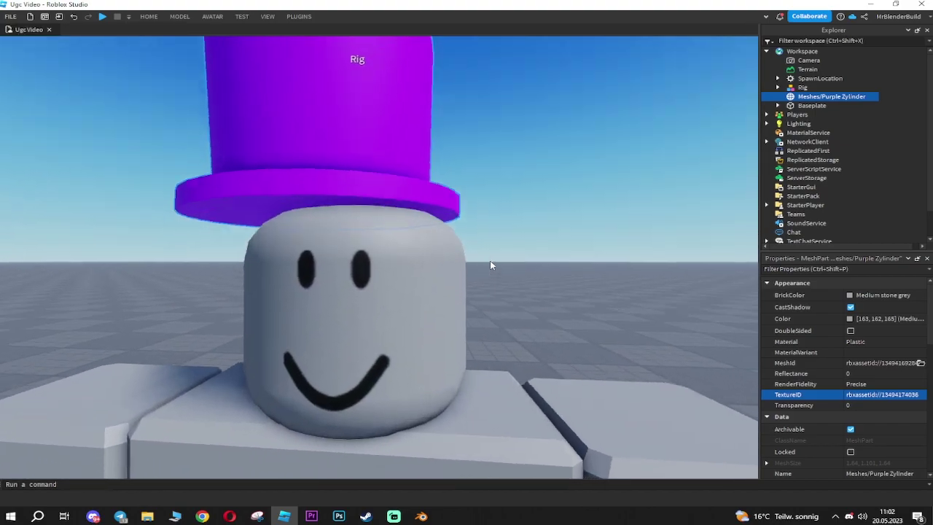
scroll(491, 265, down, 10)
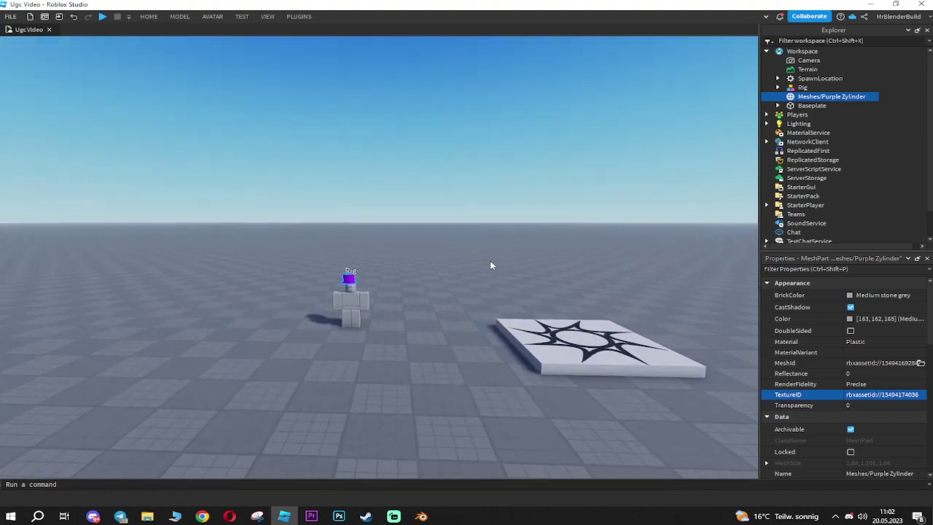
key(f)
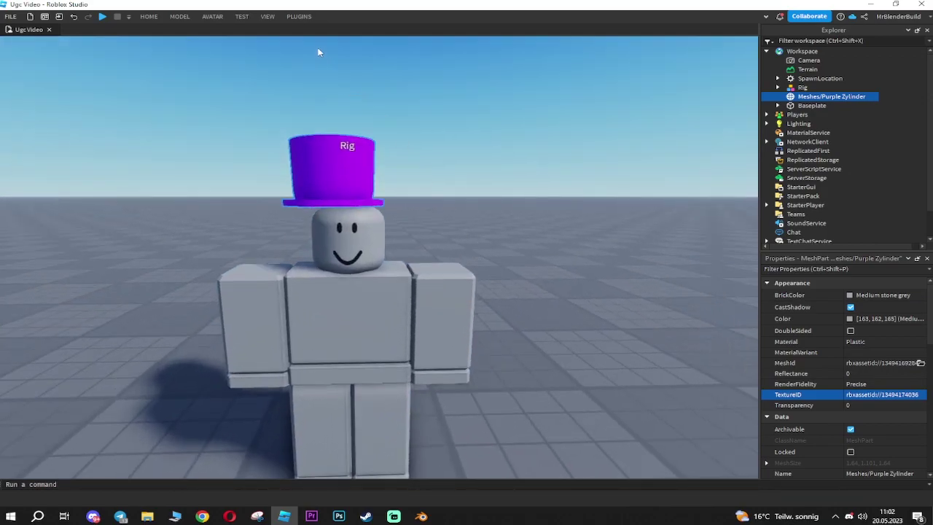
double_click(266, 16)
click(212, 16)
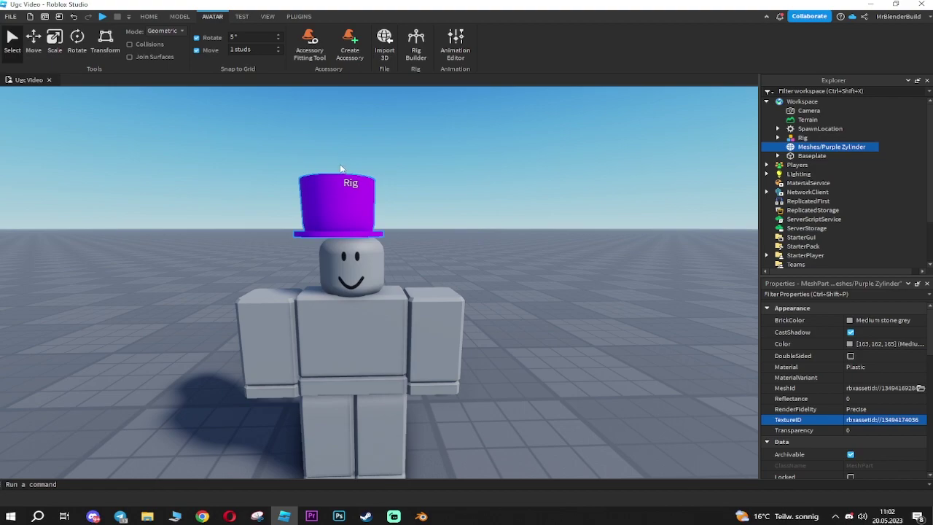
scroll(245, 218, down, 4)
drag(354, 211, 362, 380)
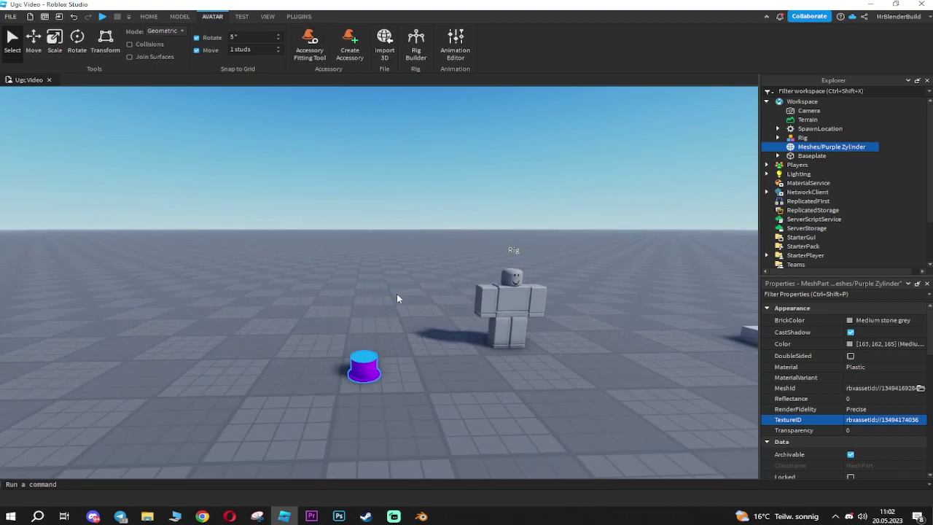
scroll(397, 293, up, 3)
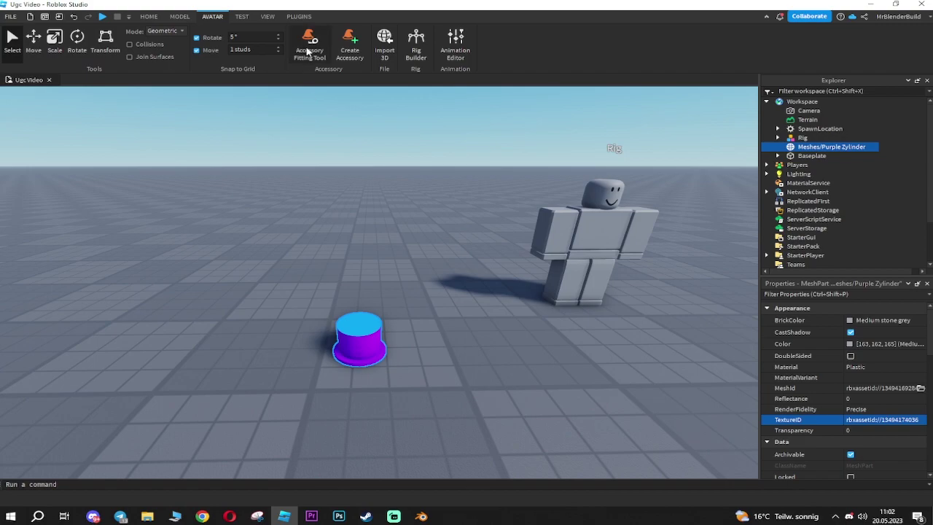
- Start the Accessory Fitting Tool with the Purple Zylinder mesh as the part to become the accessory
click(309, 49)
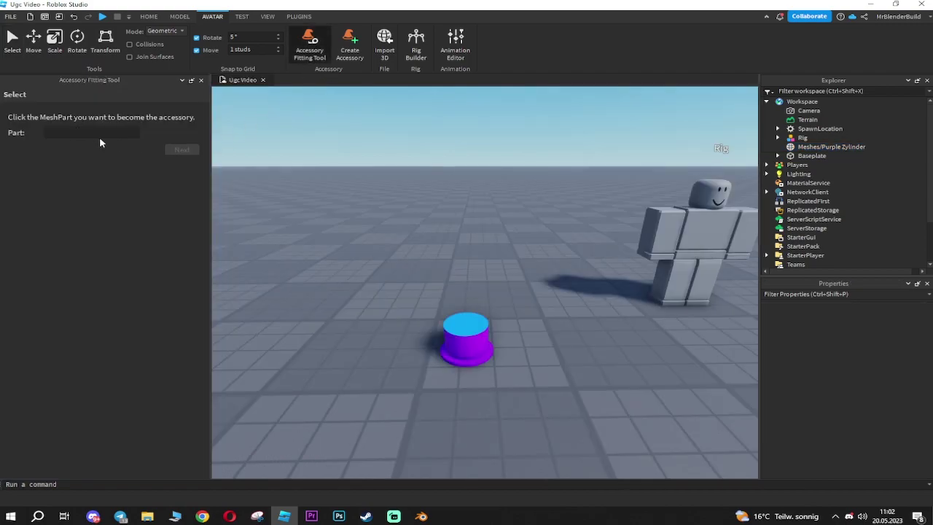
click(458, 334)
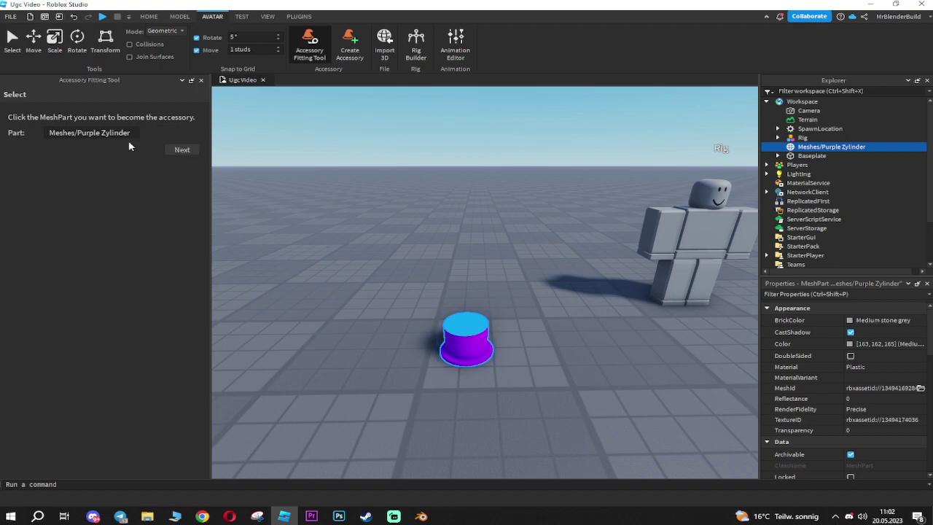
click(181, 150)
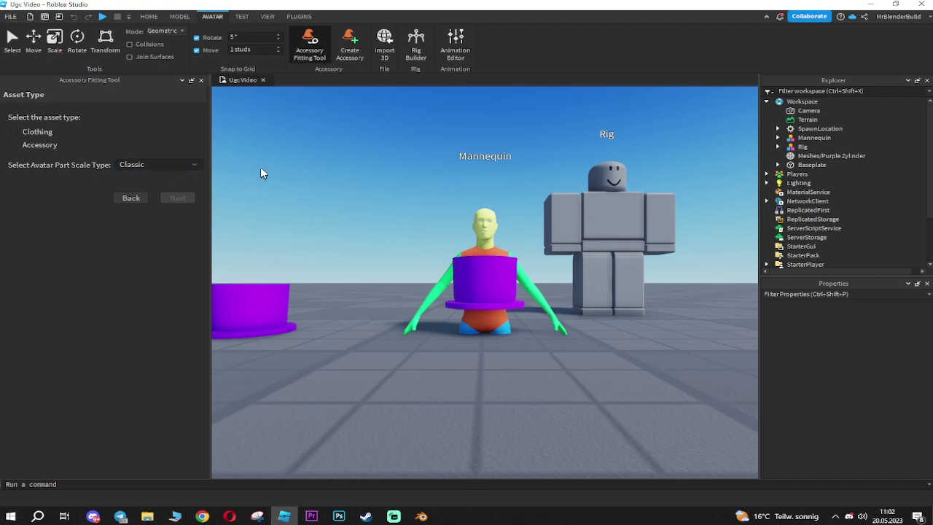
- Set the asset type to Accessory, Hat, generate the accessory, and close the fitting tool
click(15, 145)
click(120, 148)
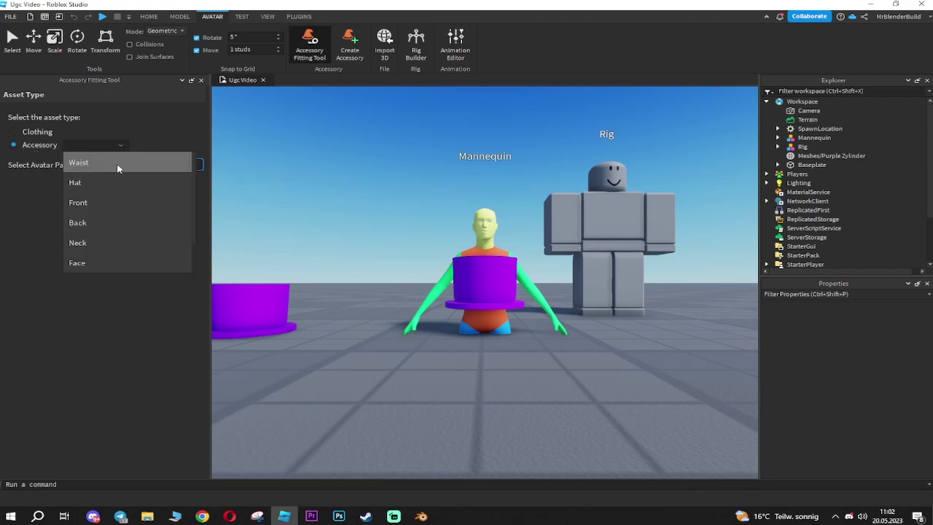
click(86, 183)
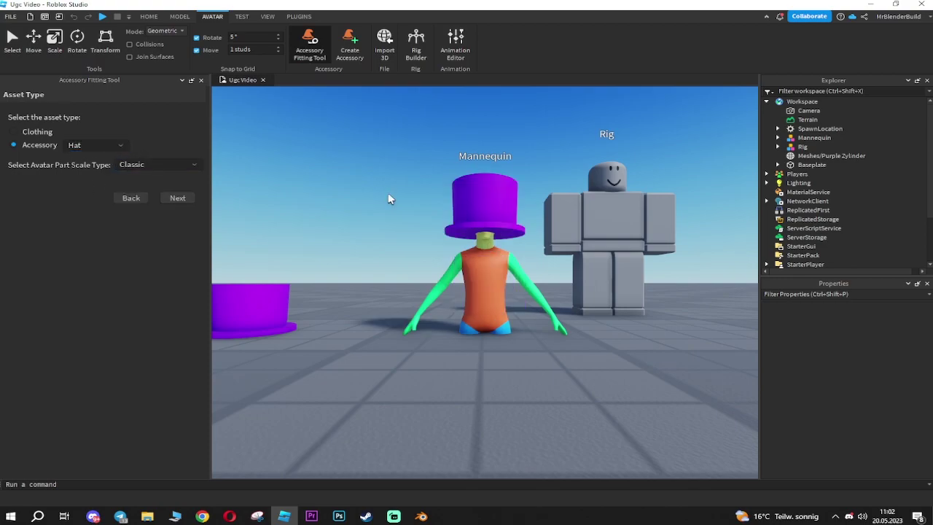
click(178, 198)
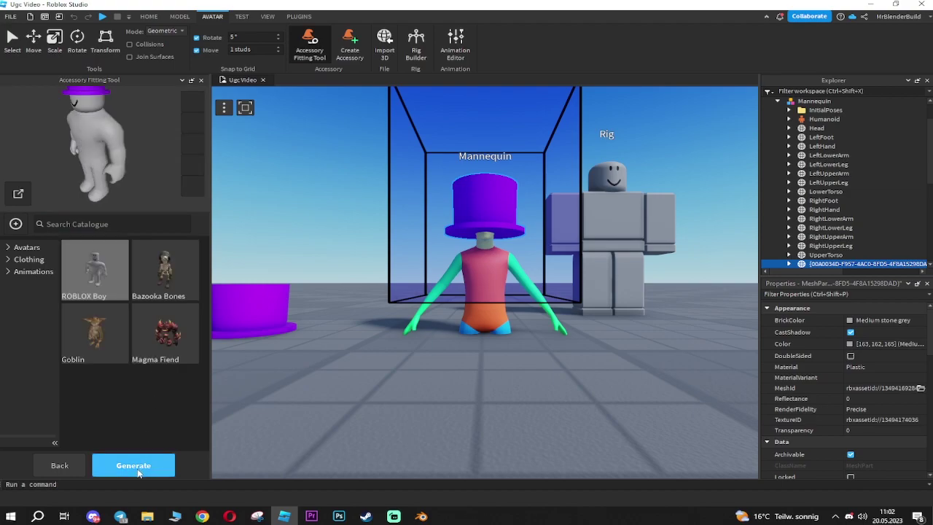
click(134, 466)
scroll(468, 238, up, 5)
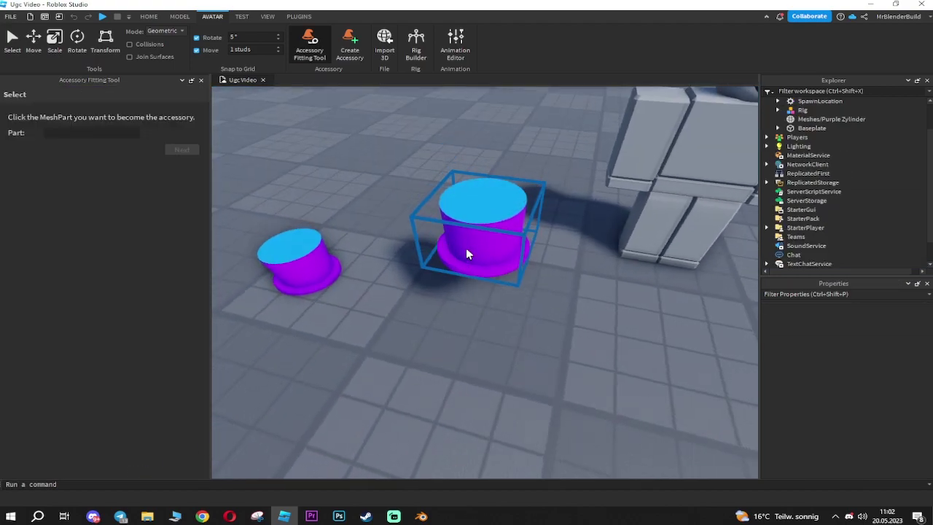
scroll(466, 248, down, 4)
click(201, 80)
- Turn off grid snapping for moves while leaving rotation snapping enabled
scroll(419, 328, up, 3)
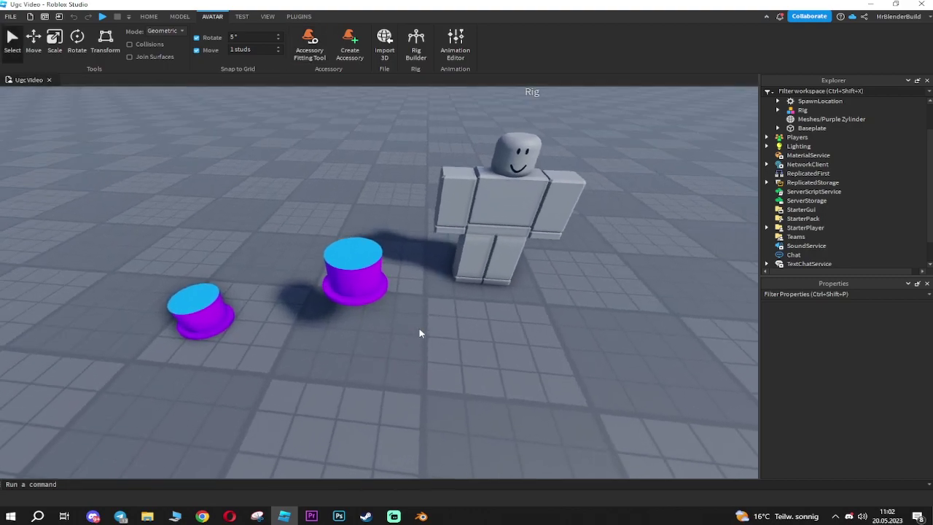
right_drag(419, 328, 419, 328)
scroll(831, 131, up, 2)
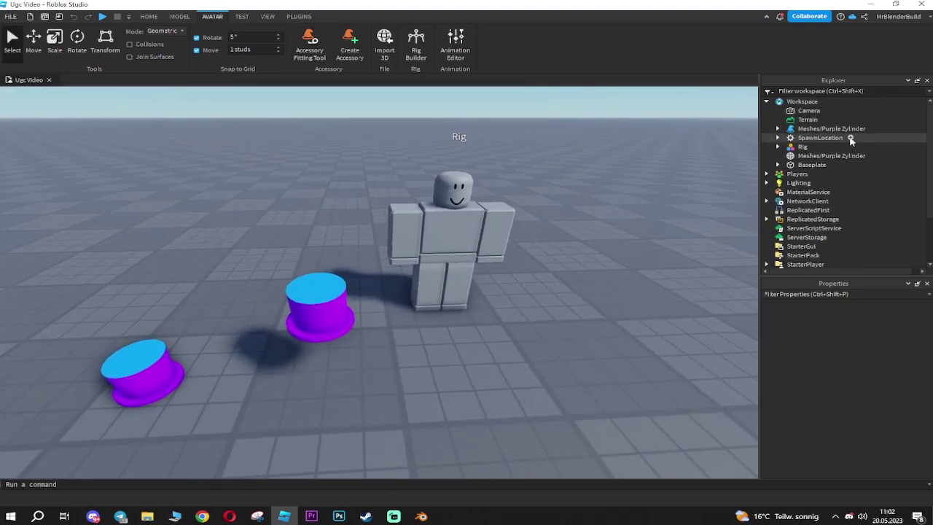
scroll(825, 142, down, 1)
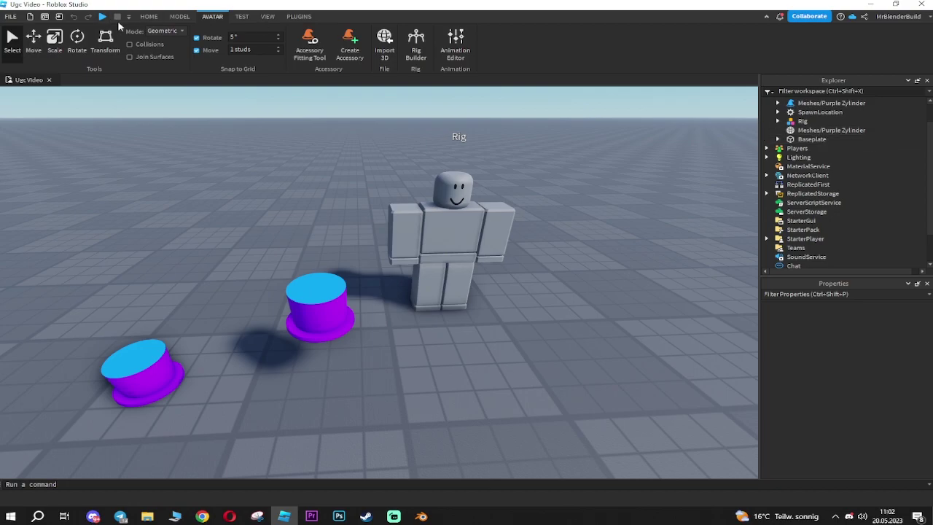
click(196, 50)
click(180, 16)
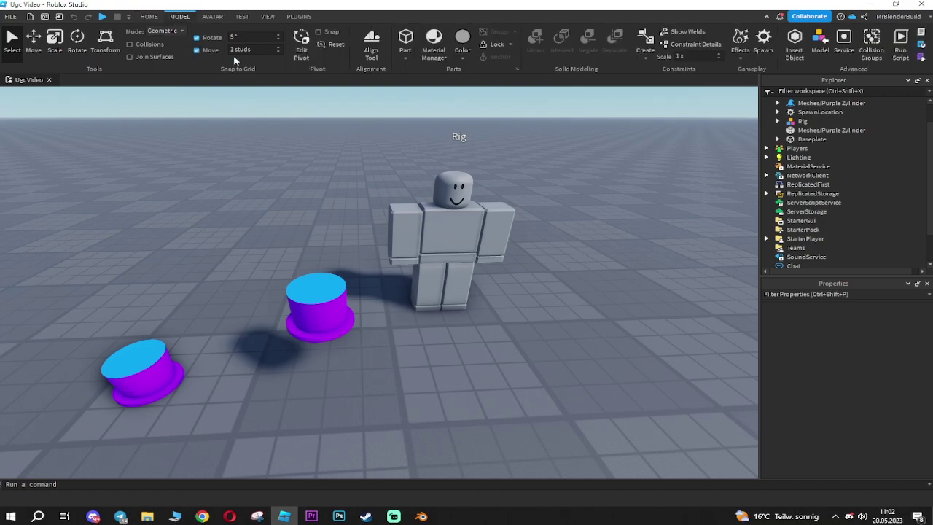
click(197, 50)
- Parent the generated Purple Zylinder accessory to the Rig model so that the rig wears the hat
click(310, 312)
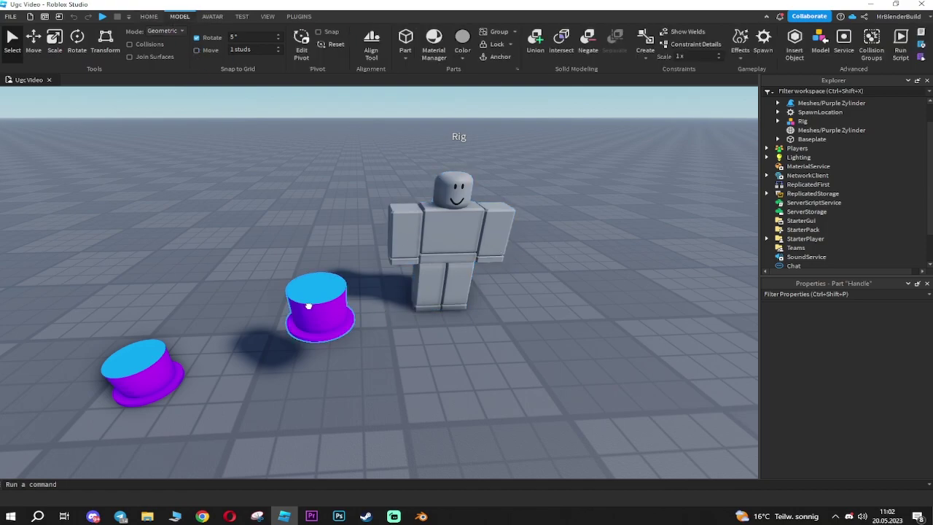
click(805, 105)
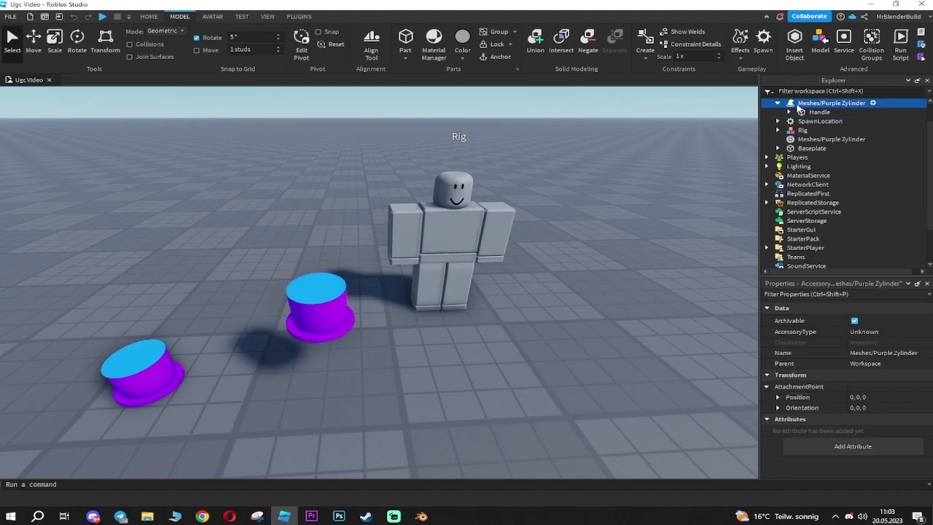
click(774, 103)
scroll(842, 149, up, 1)
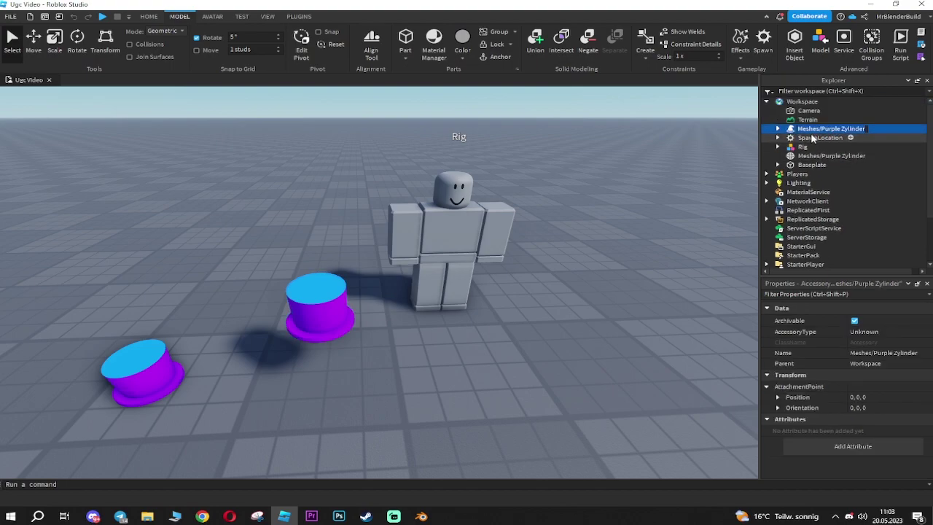
drag(815, 129, 802, 146)
scroll(565, 241, up, 5)
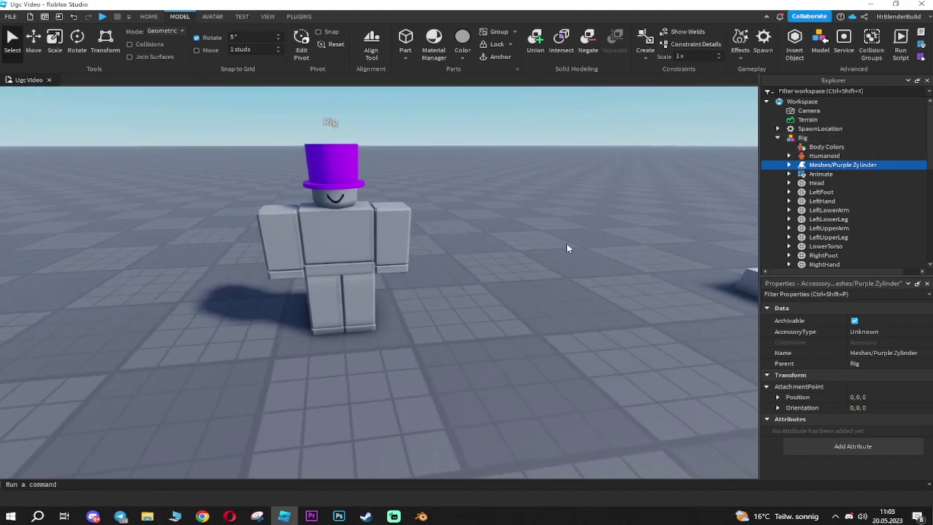
- Select the HatAttachment inside the Handle of the rig's Purple Zylinder accessory
key(f)
scroll(566, 243, down, 5)
scroll(566, 243, up, 2)
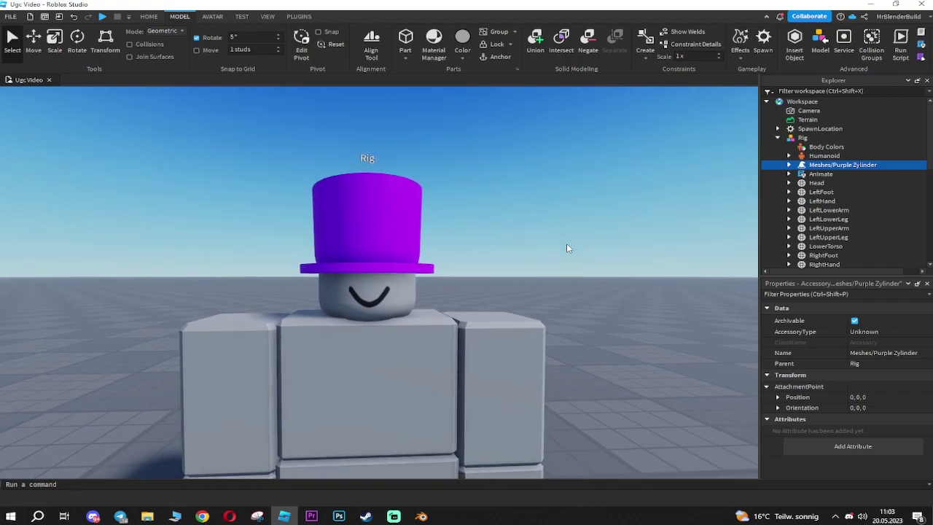
scroll(568, 248, down, 3)
scroll(568, 248, up, 4)
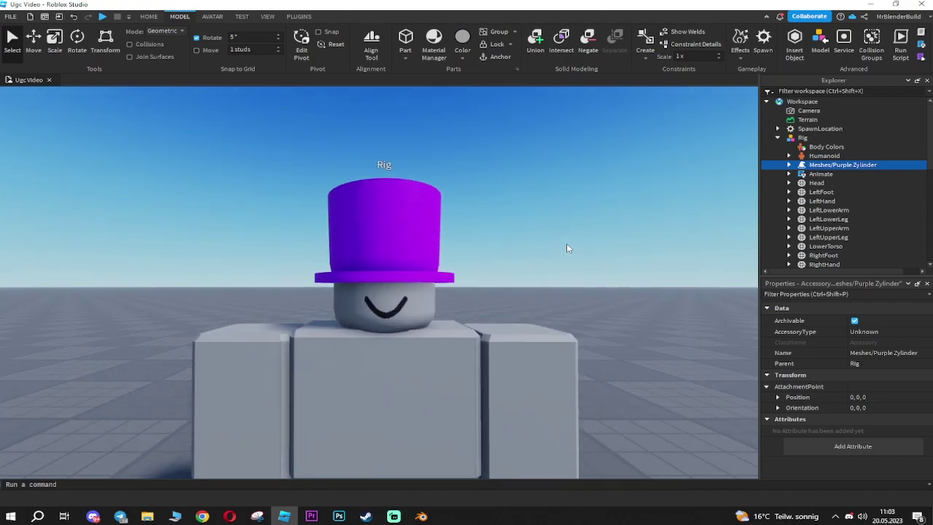
click(789, 165)
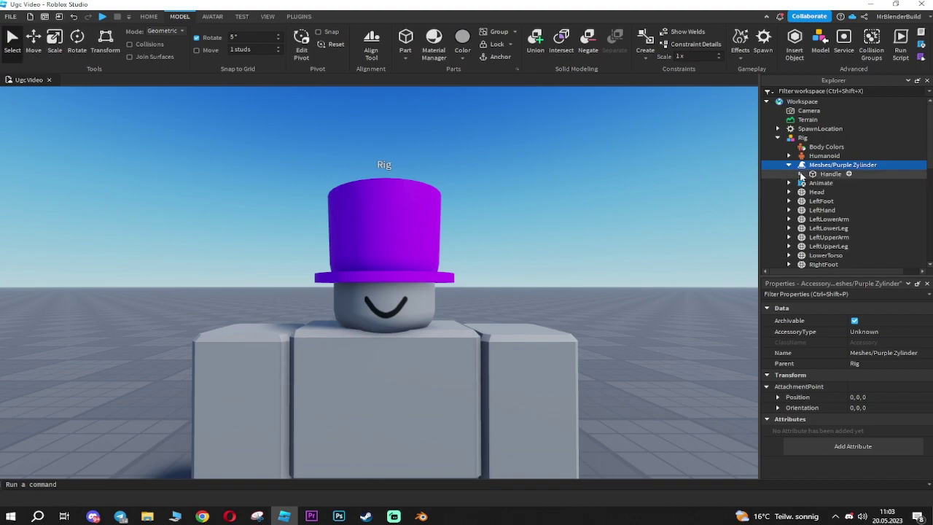
click(800, 174)
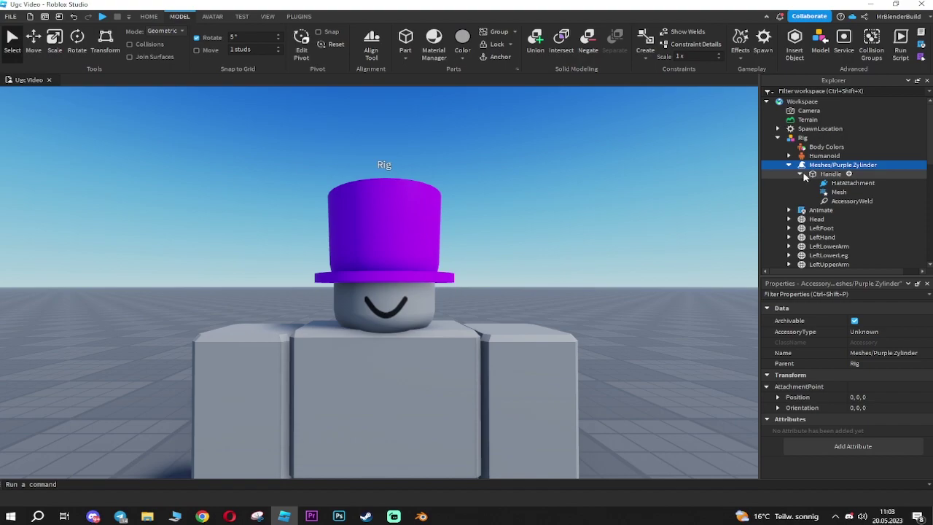
click(846, 184)
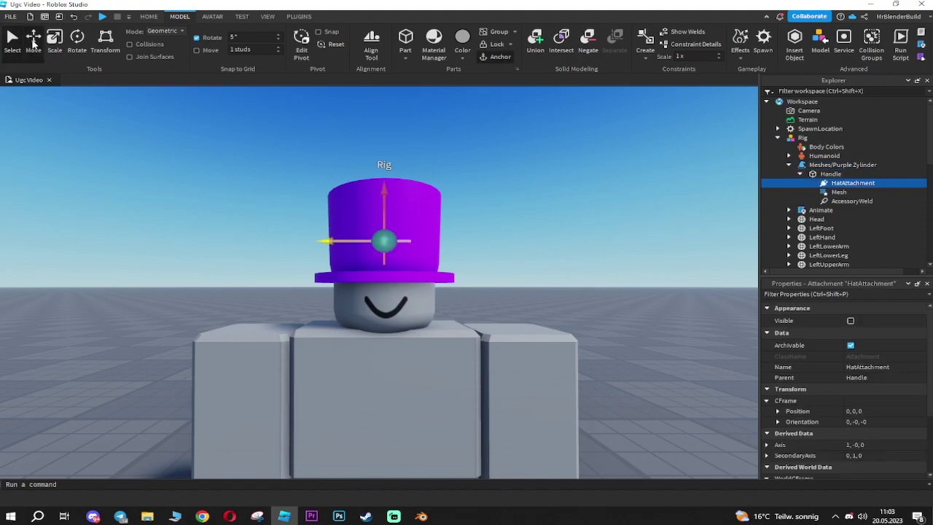
- Move the HatAttachment vertically to about -0.374 on Y so the hat sits above the rig's eyes, and clear the selection
click(34, 41)
scroll(437, 202, down, 1)
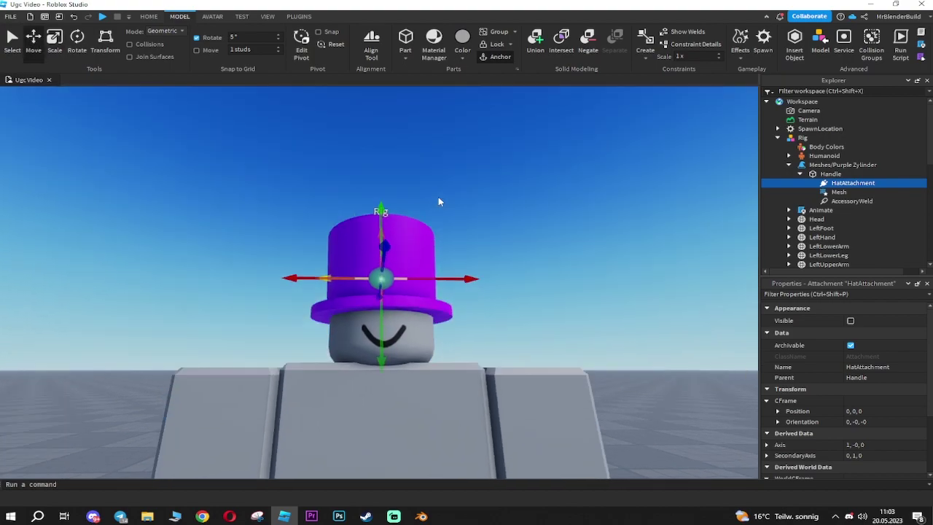
scroll(438, 197, up, 5)
scroll(438, 202, down, 5)
scroll(438, 197, down, 2)
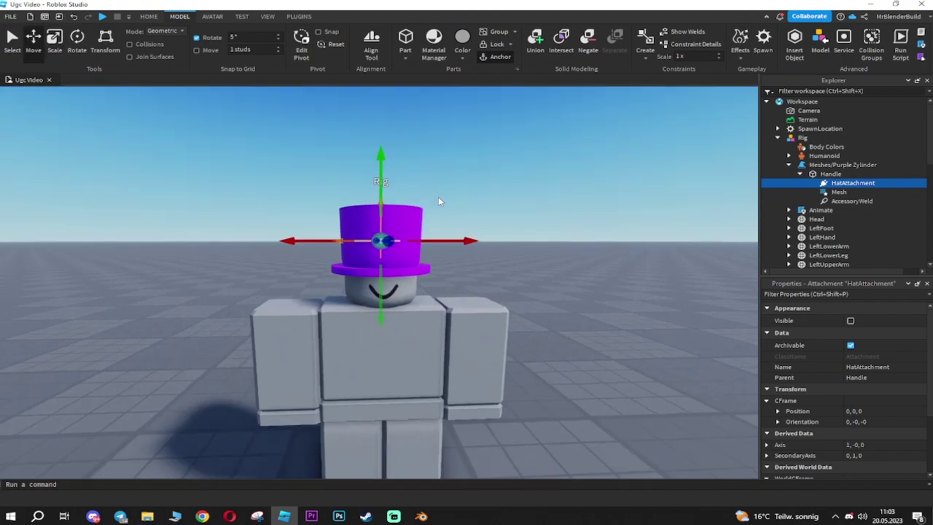
scroll(436, 198, up, 2)
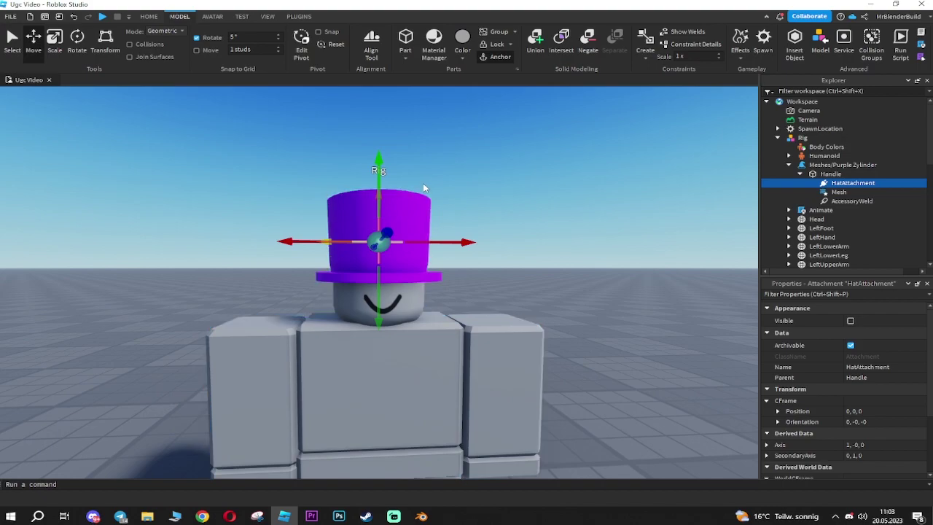
right_drag(412, 165, 423, 169)
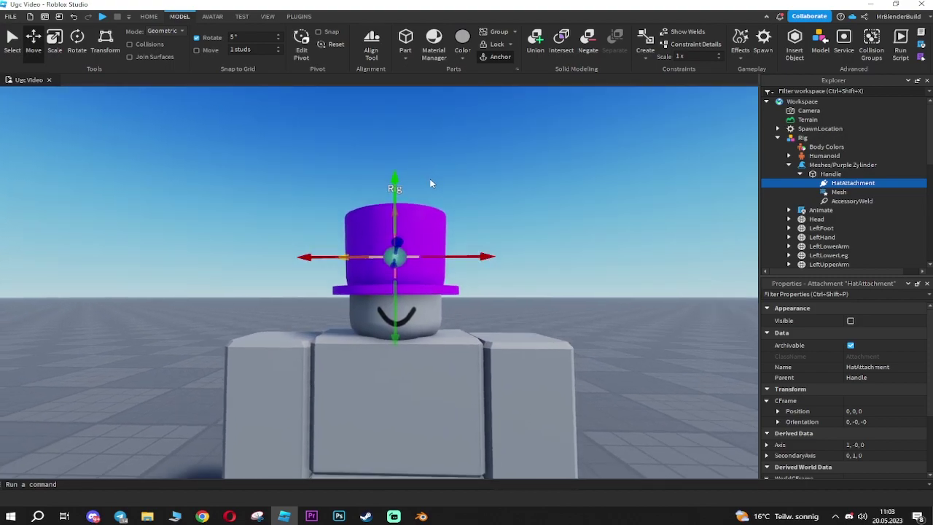
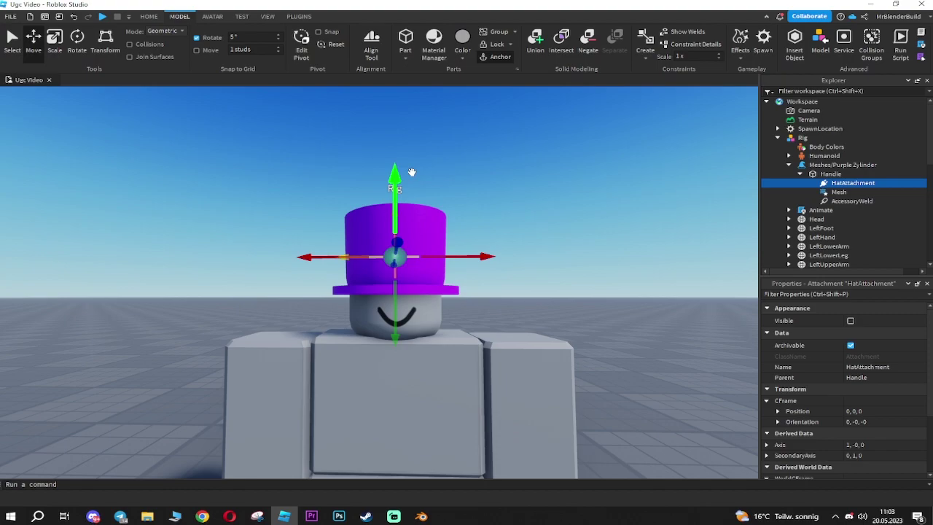
drag(394, 172, 391, 170)
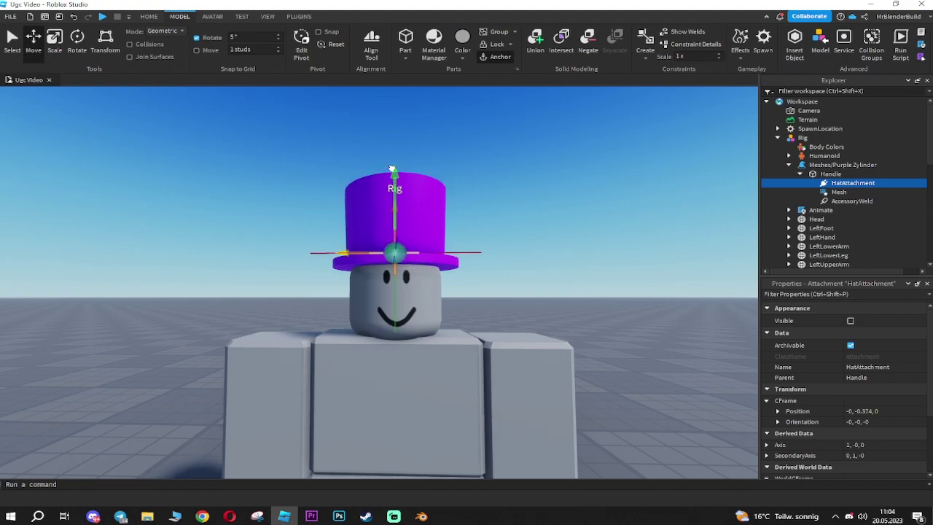
right_drag(437, 212, 506, 235)
click(489, 241)
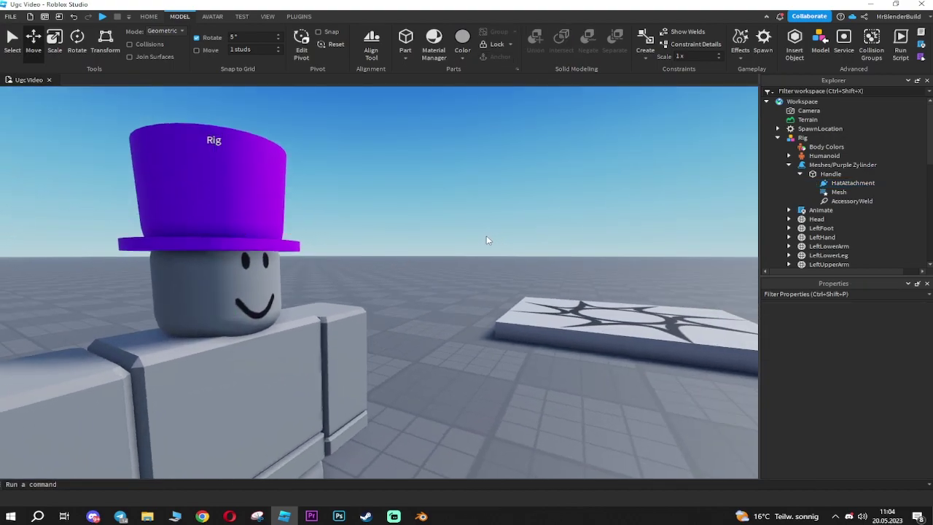
- Collapse the Purple Zylinder accessory and the Rig in the workspace hierarchy
scroll(489, 241, down, 5)
scroll(503, 271, up, 3)
right_drag(508, 273, 509, 273)
scroll(509, 274, up, 4)
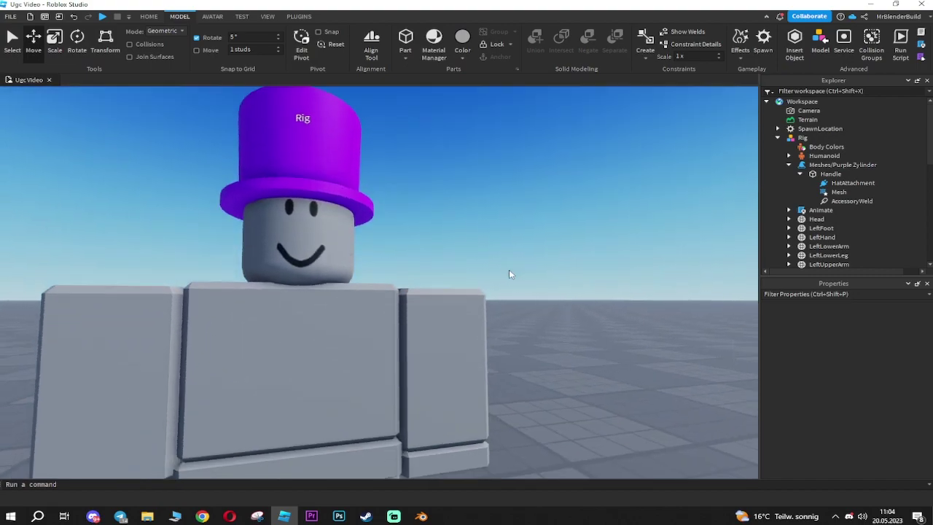
scroll(508, 274, down, 6)
click(788, 165)
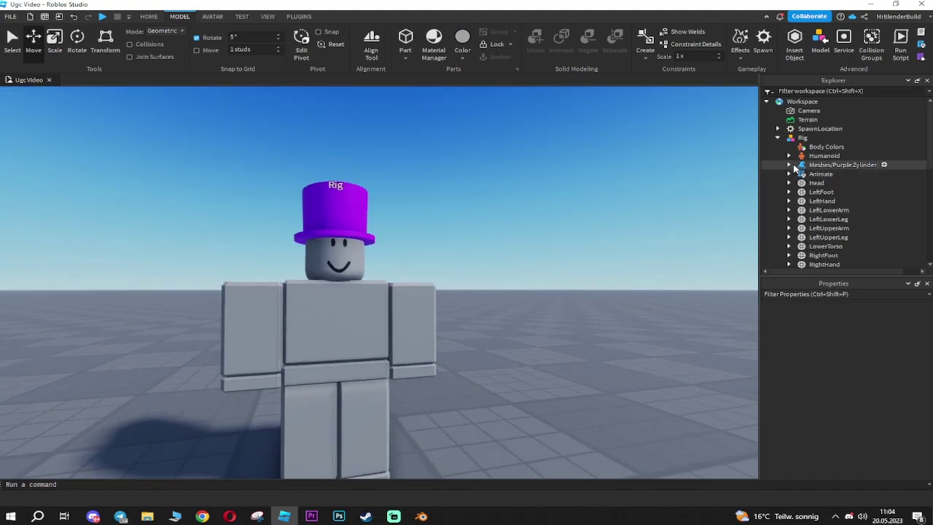
click(778, 138)
- Examine how the purple hat fits the rig's head from several angles and distances
right_drag(580, 258, 573, 270)
click(572, 270)
scroll(572, 271, up, 5)
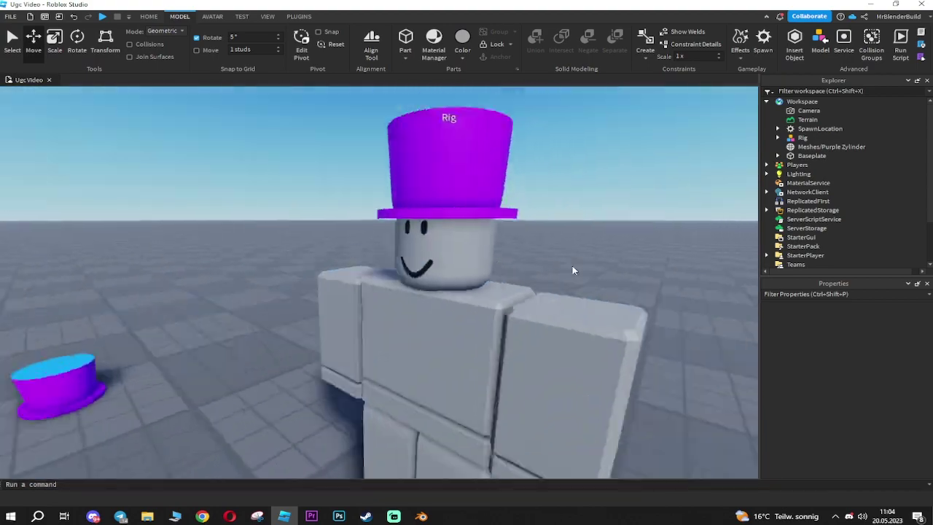
scroll(573, 270, down, 6)
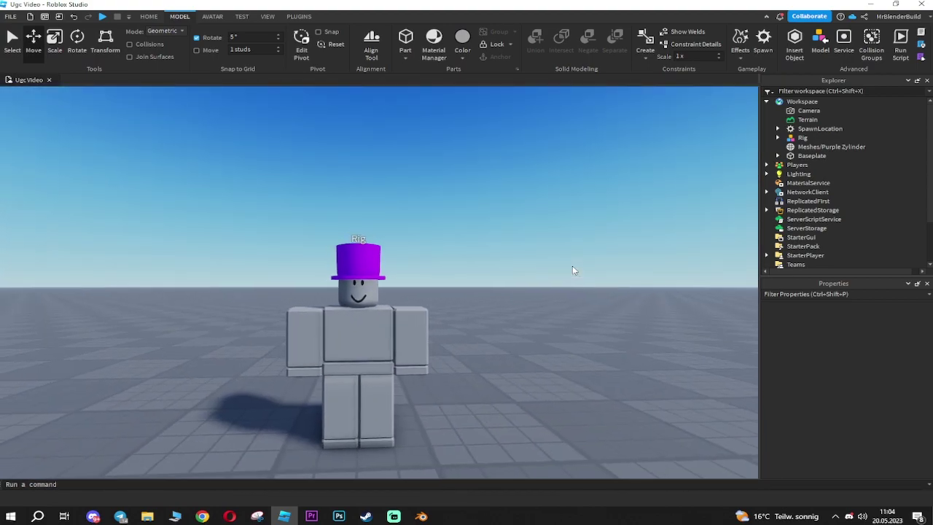
scroll(572, 270, up, 8)
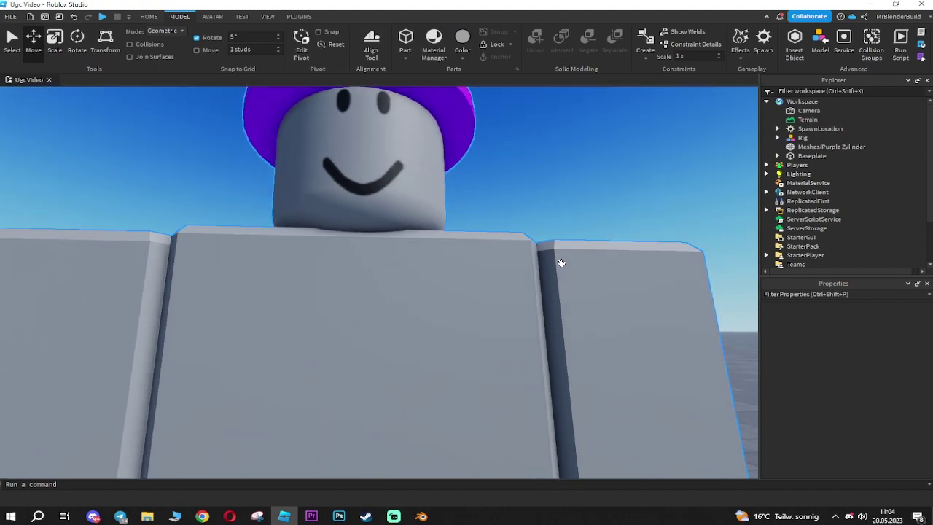
scroll(561, 262, down, 8)
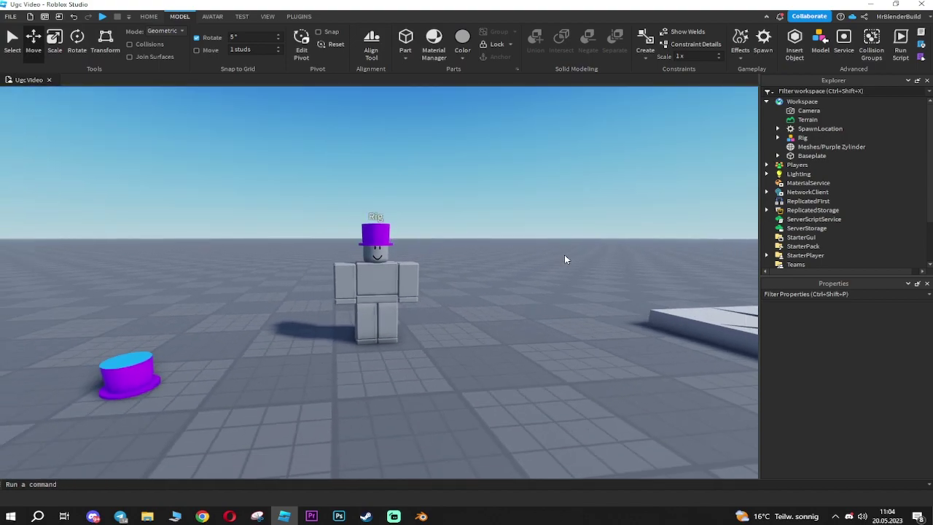
scroll(564, 260, up, 8)
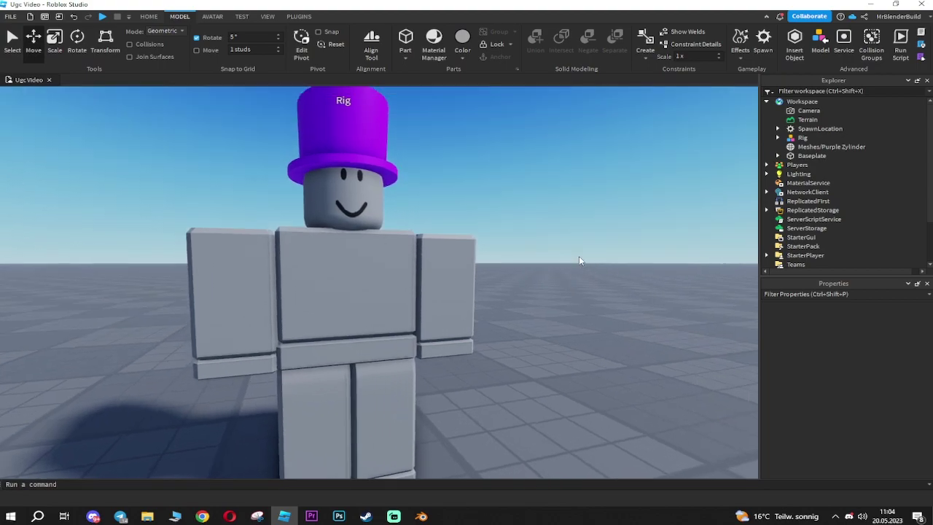
right_drag(578, 256, 578, 256)
scroll(578, 256, up, 2)
key(d)
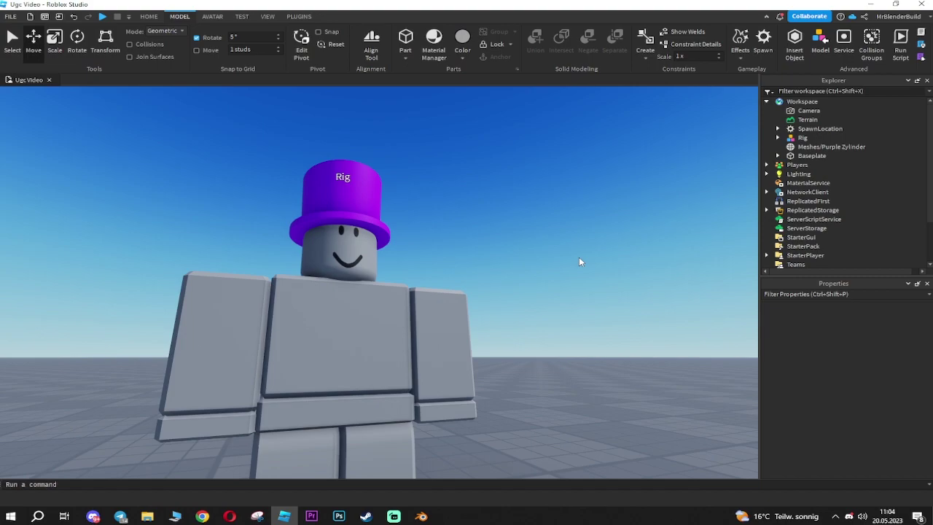
right_drag(579, 261, 578, 261)
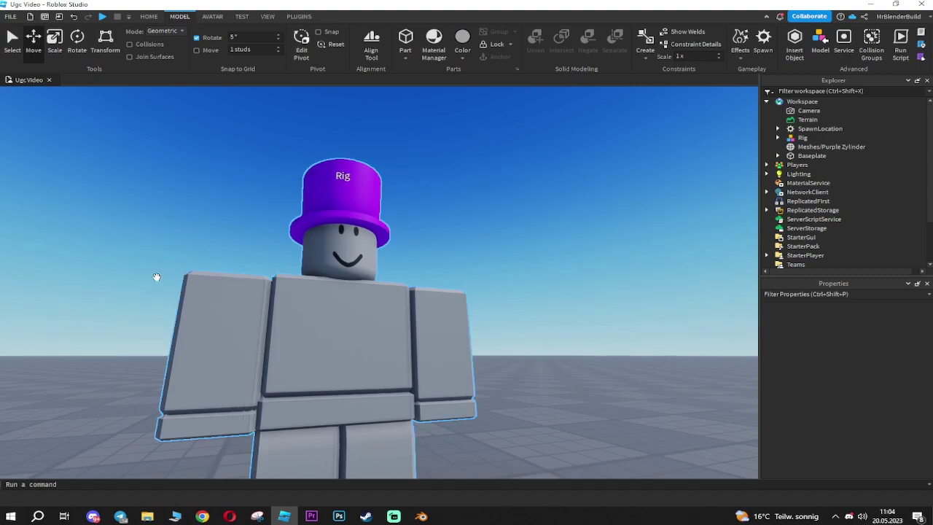
scroll(444, 237, down, 4)
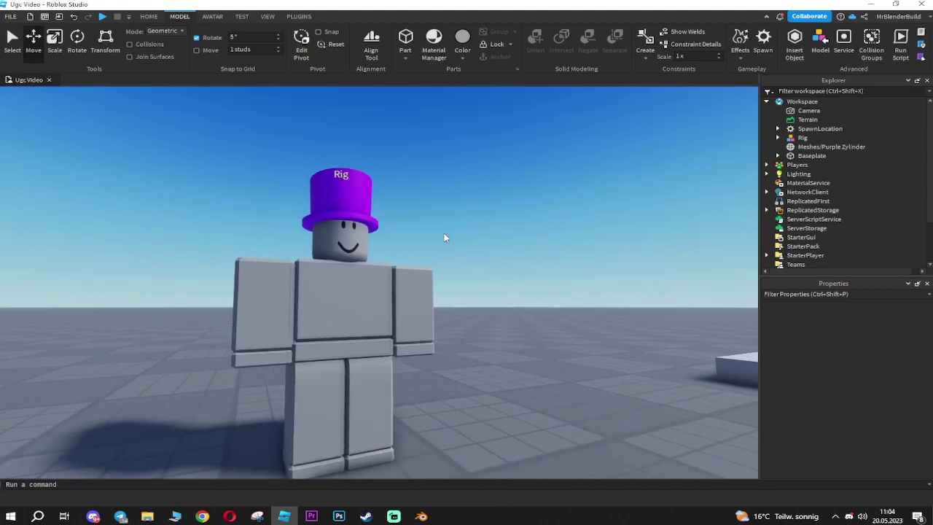
scroll(446, 235, up, 5)
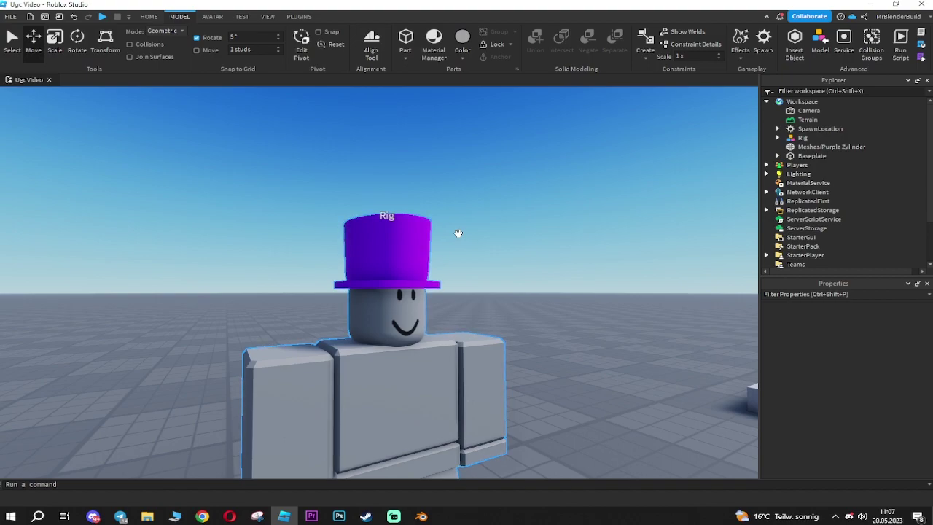
- Switch to Blender to view the textured hat model and return to Roblox Studio
click(458, 234)
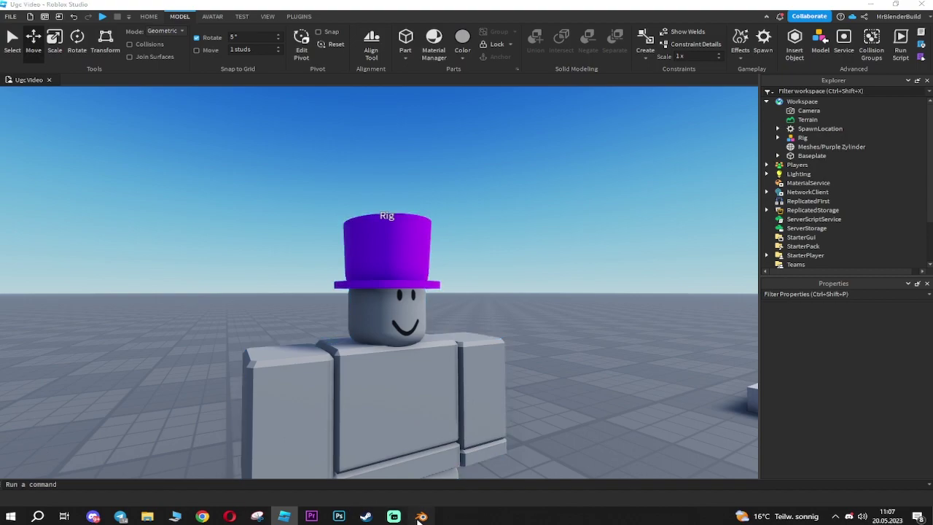
click(420, 517)
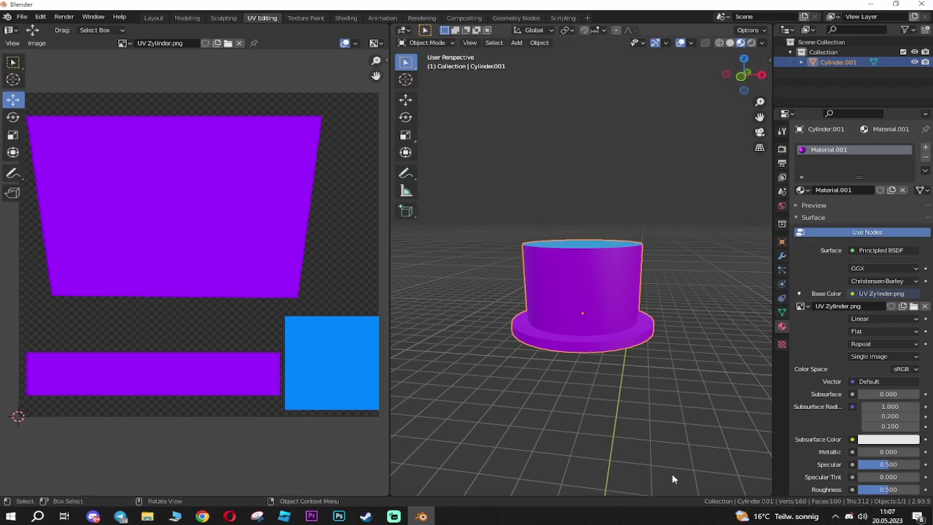
click(284, 516)
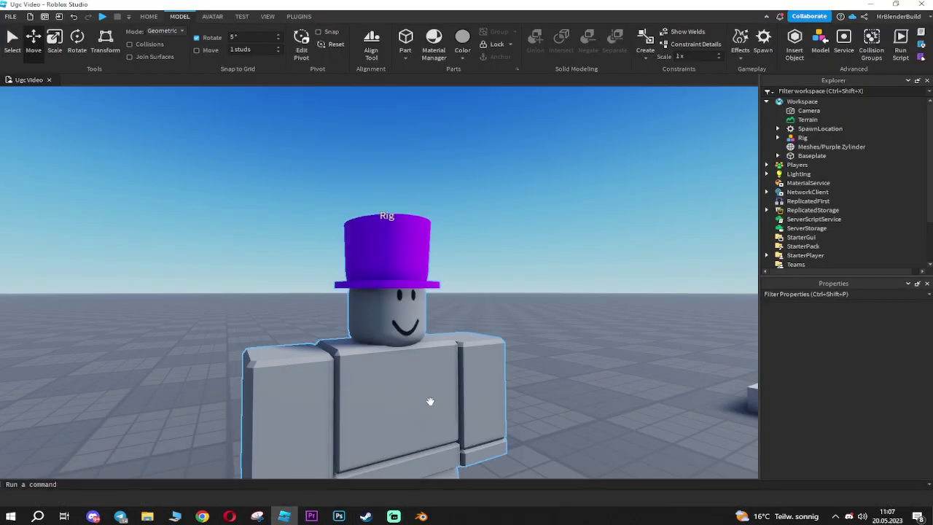